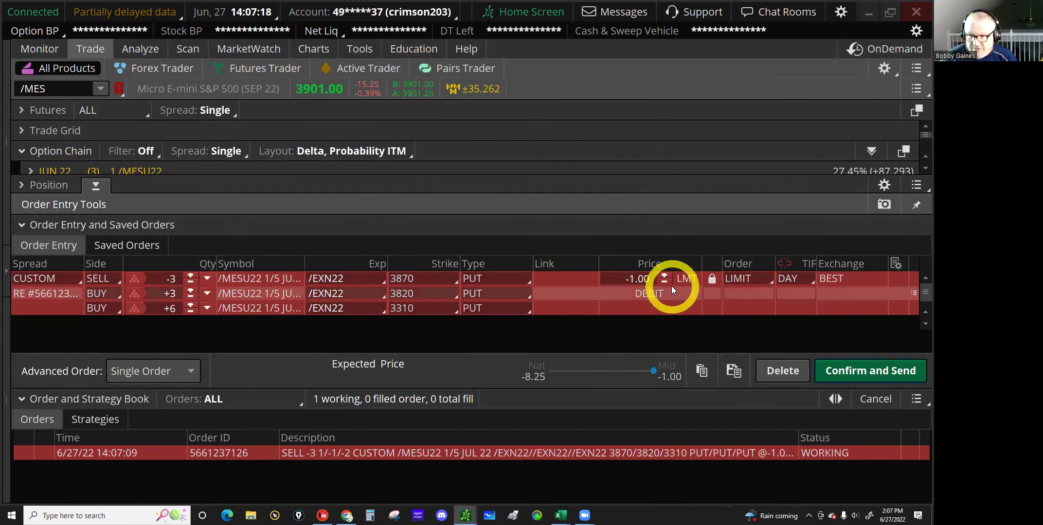
Set the replacement /MES custom put order's limit price to -1.25 and send the order.
click(664, 283)
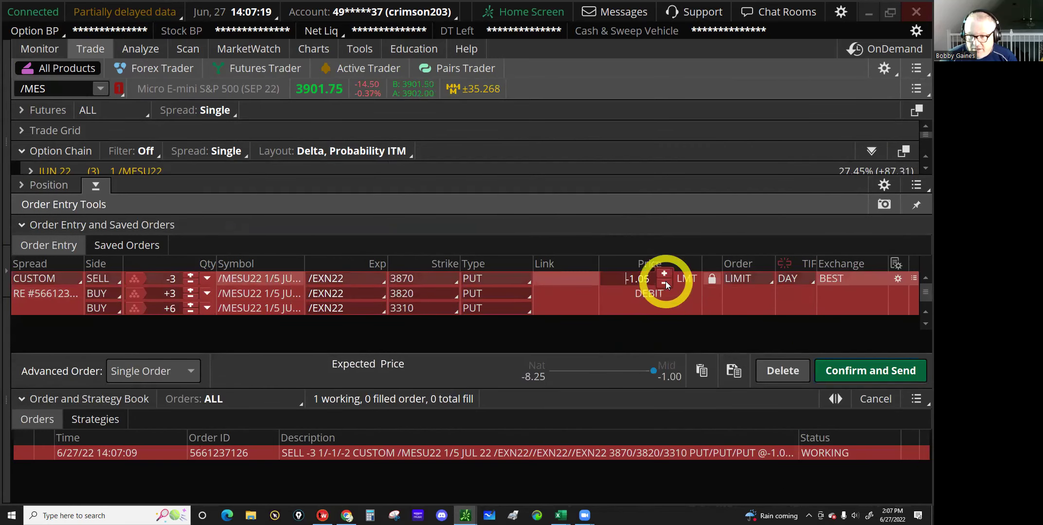
click(665, 283)
click(664, 283)
click(664, 283)
click(665, 283)
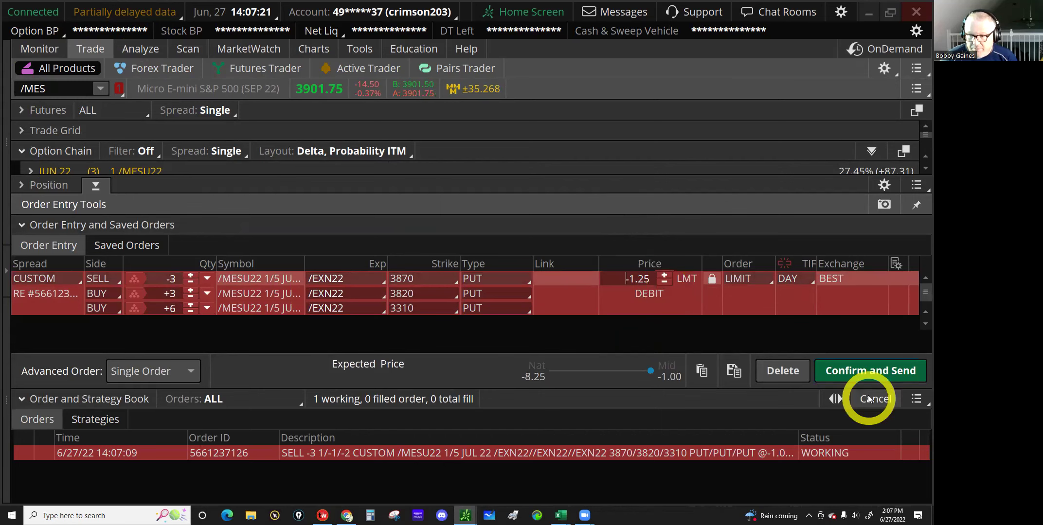
click(861, 372)
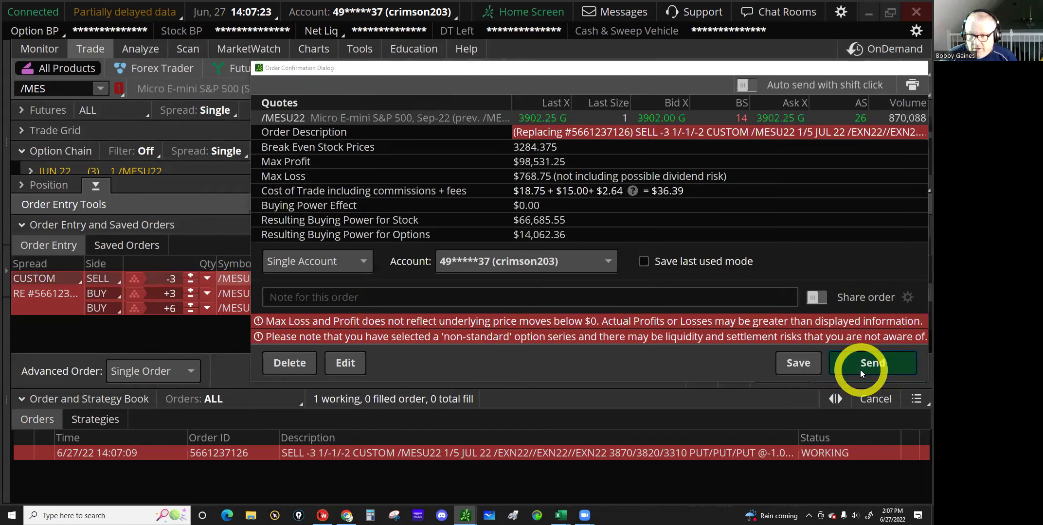
click(860, 370)
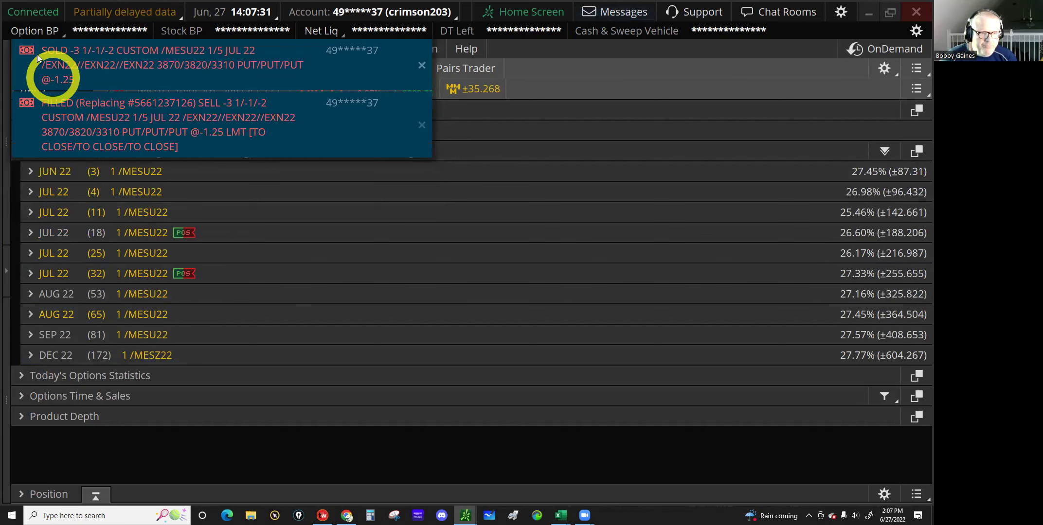
Review the filled orders and the 1-1-2 25TH position group in the account's activity and positions.
click(29, 49)
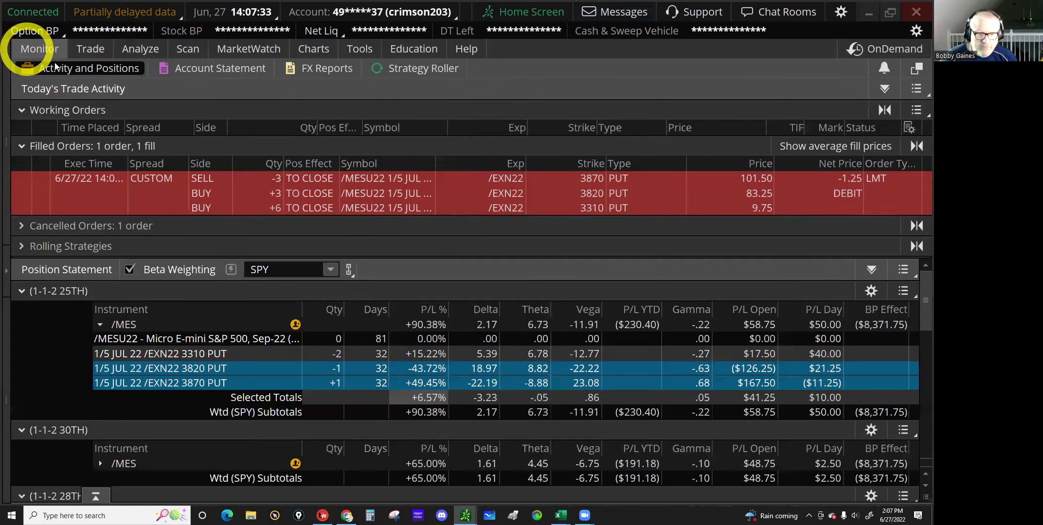
click(262, 179)
click(97, 292)
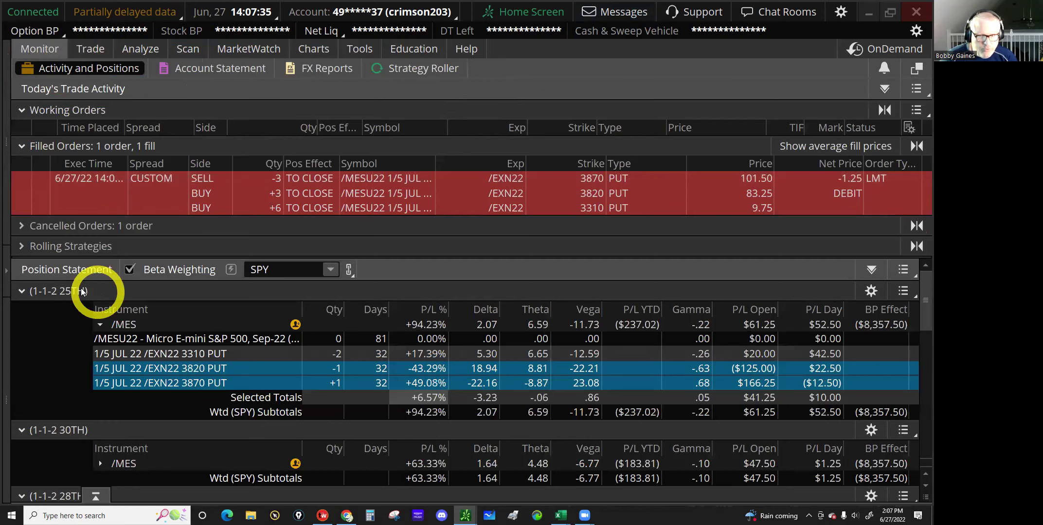
click(698, 180)
Switch to the 05.23.2022 trading spreadsheet in Excel and display the Micros sheet.
click(561, 516)
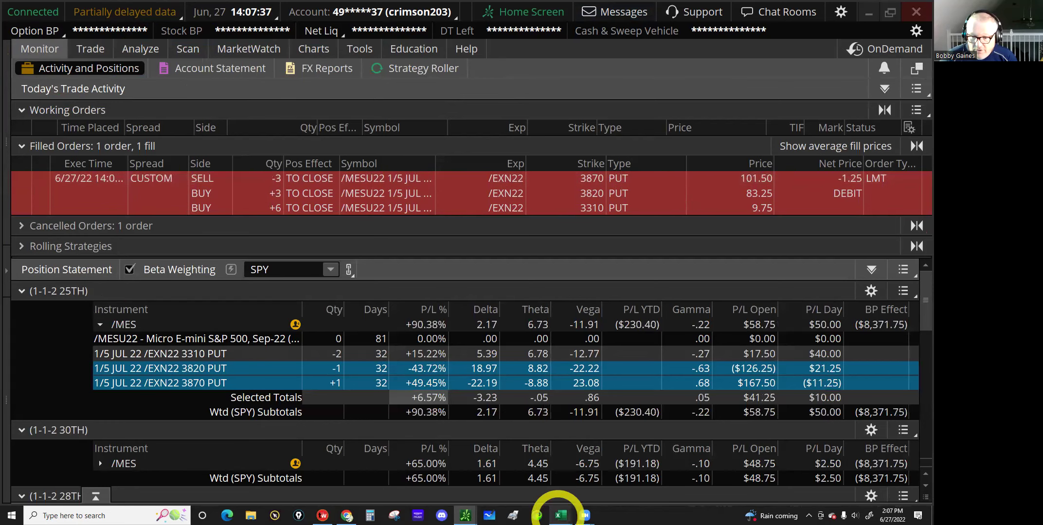
click(518, 487)
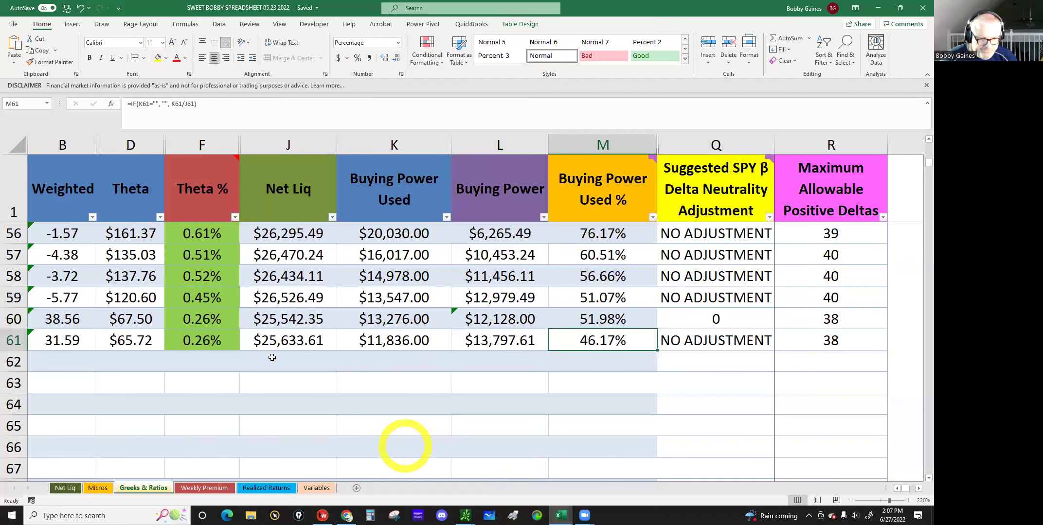
click(98, 488)
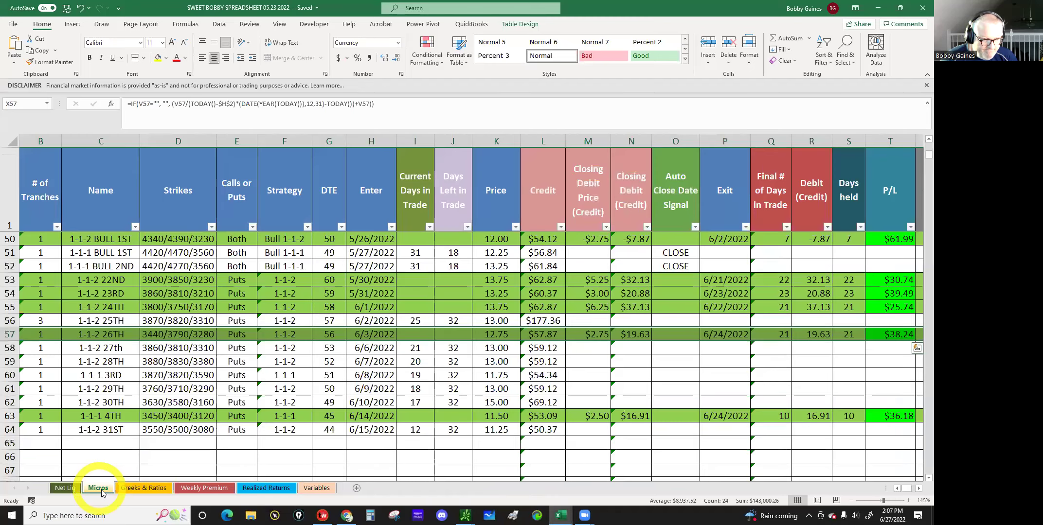
Enter a closing debit price of 1.25 and an exit date of 6/27 for the 1-1-2 25TH trade.
click(110, 324)
click(582, 317)
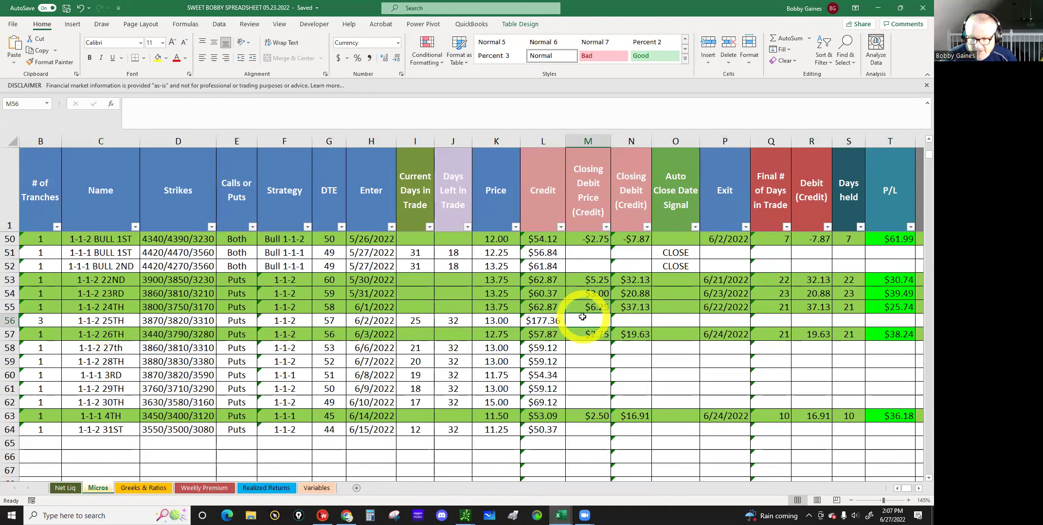
text(1)
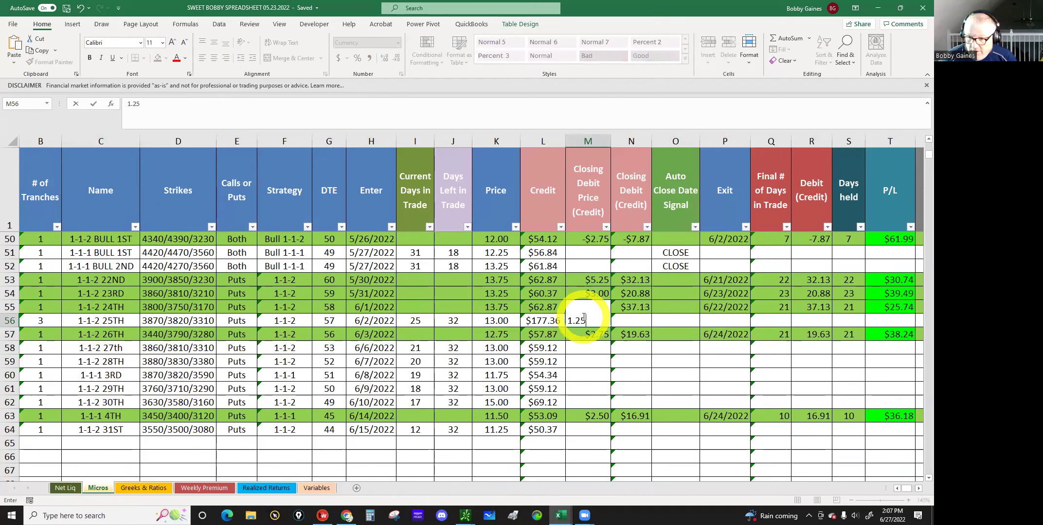
text(.25)
key(Return)
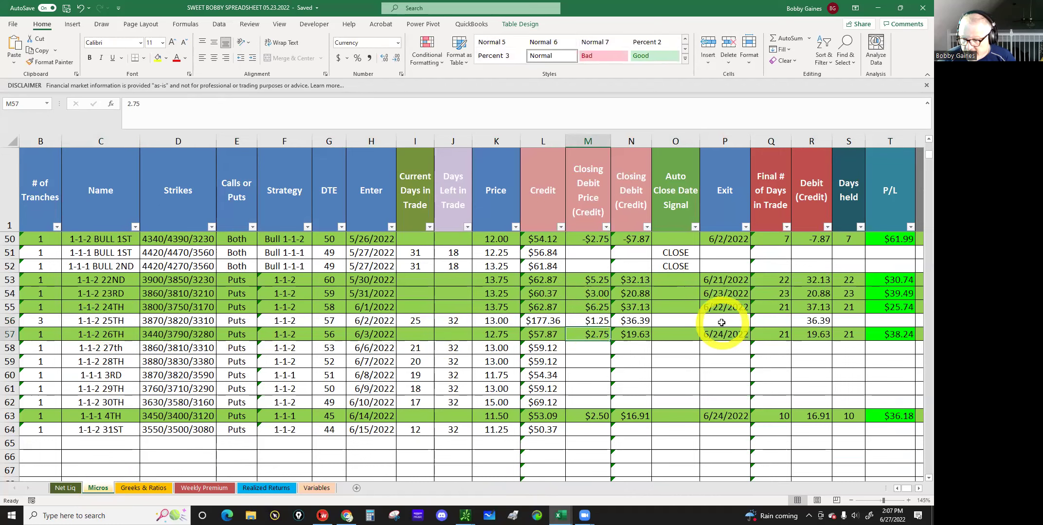
click(721, 323)
text(6/27)
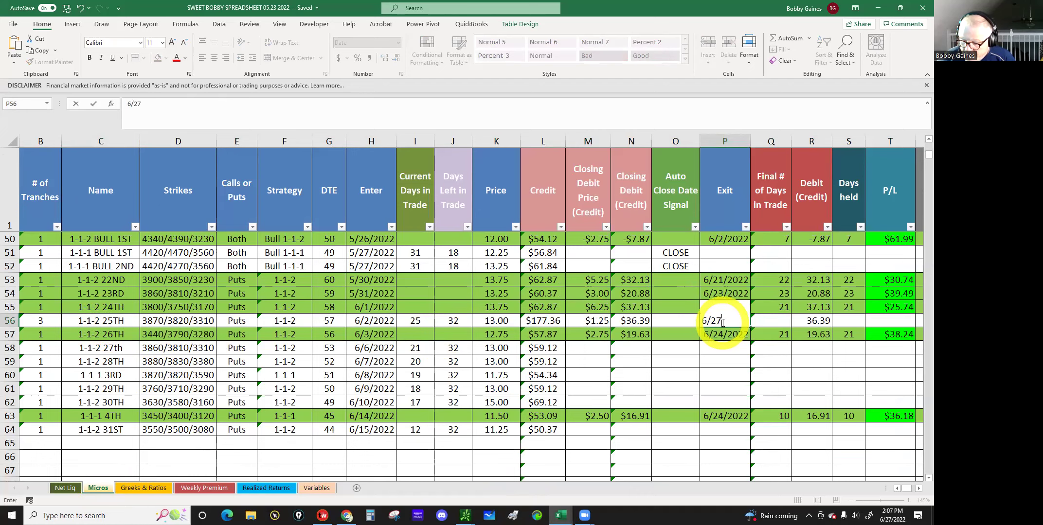
key(Return)
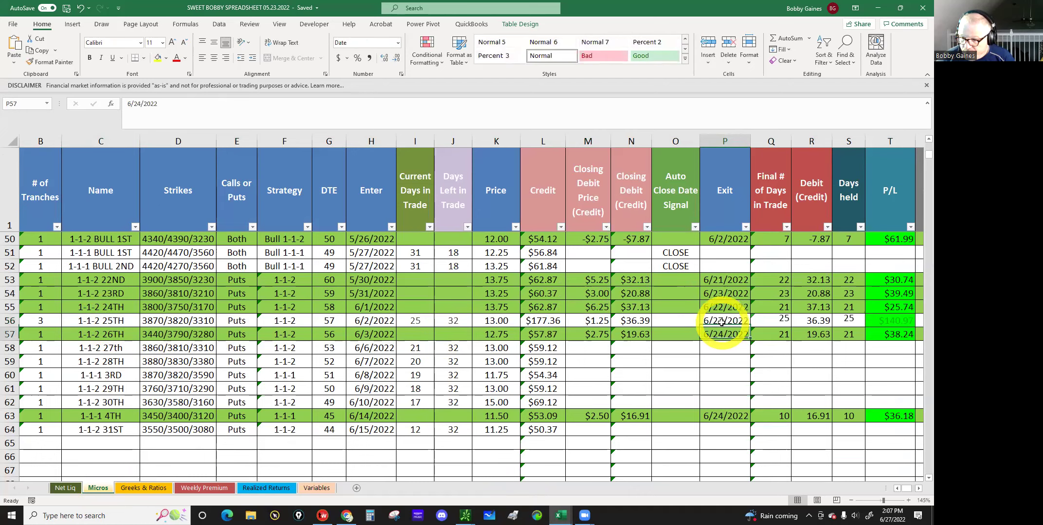
Fill the whole 1-1-2 25TH trade row, from column X back to column A, with light green.
click(919, 489)
click(919, 489)
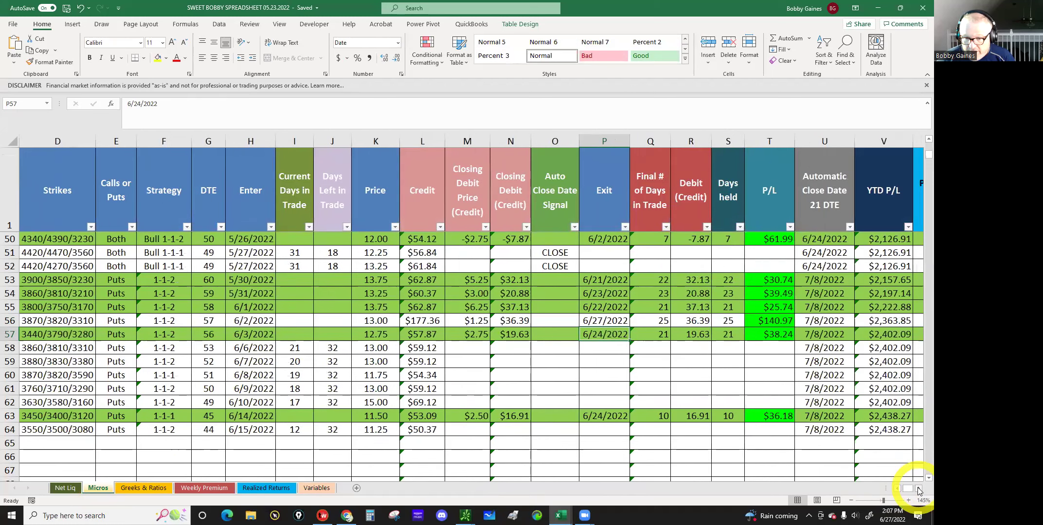
click(919, 489)
click(920, 489)
click(920, 489)
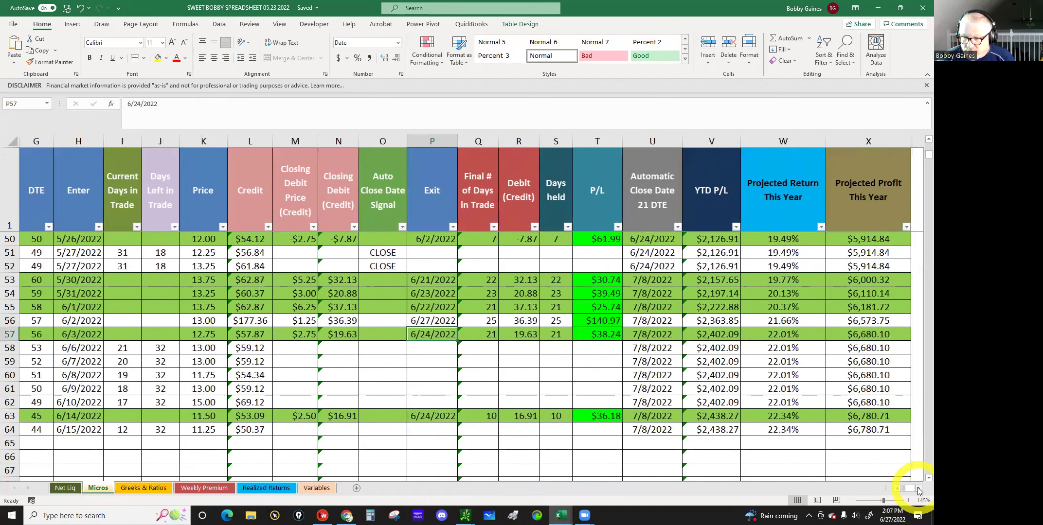
click(856, 320)
drag(705, 316, 346, 330)
drag(250, 316, 18, 319)
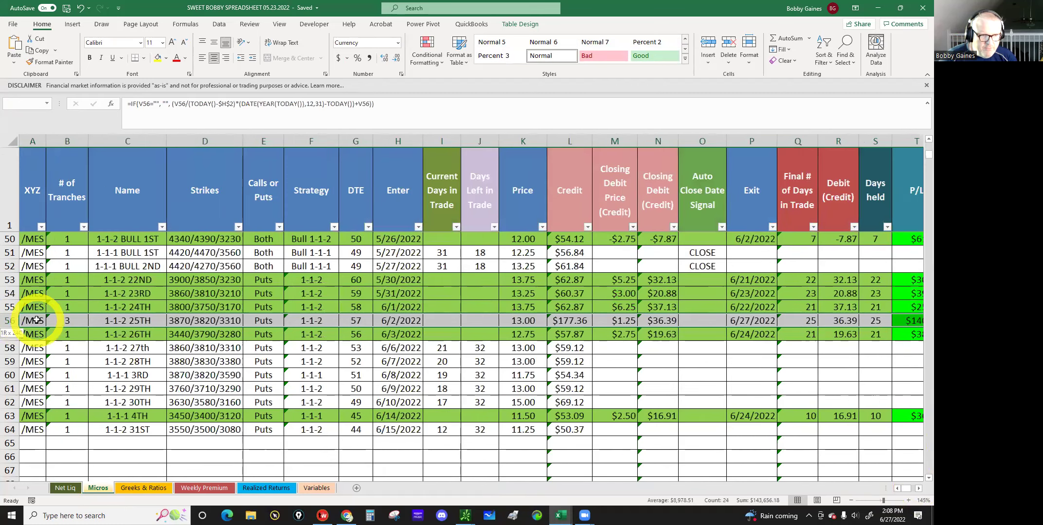
click(165, 62)
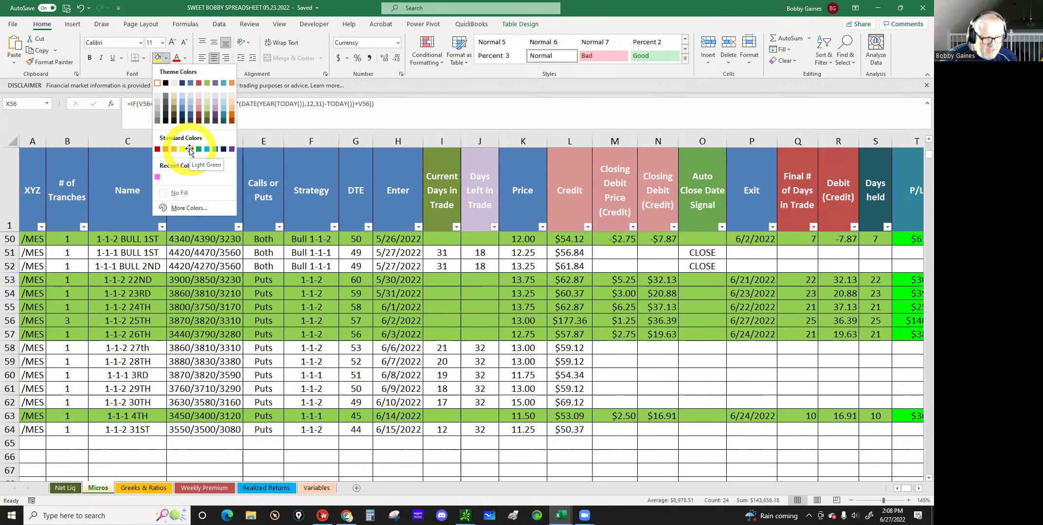
click(190, 149)
click(195, 321)
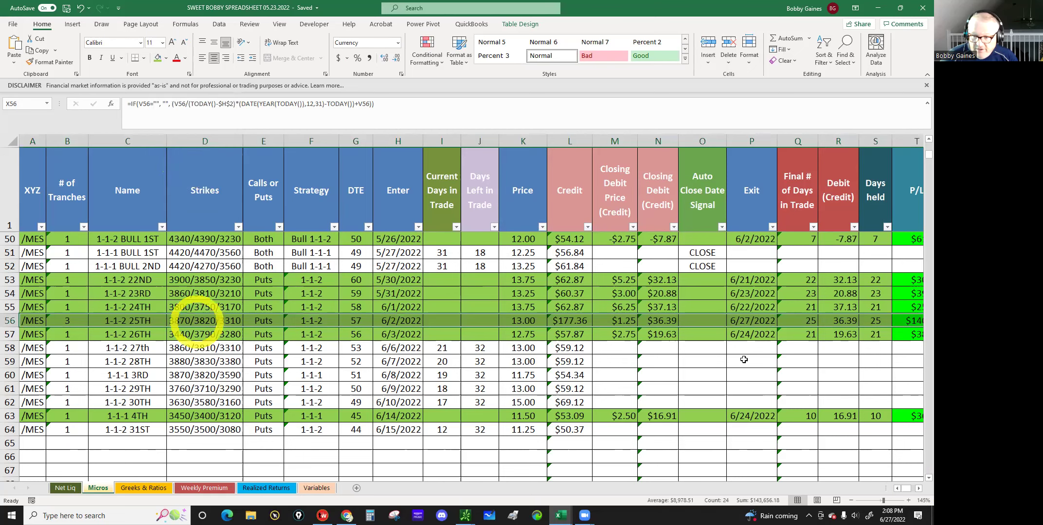
Check the P/L of the closed 1-1-2 25TH trade in row 56.
click(919, 489)
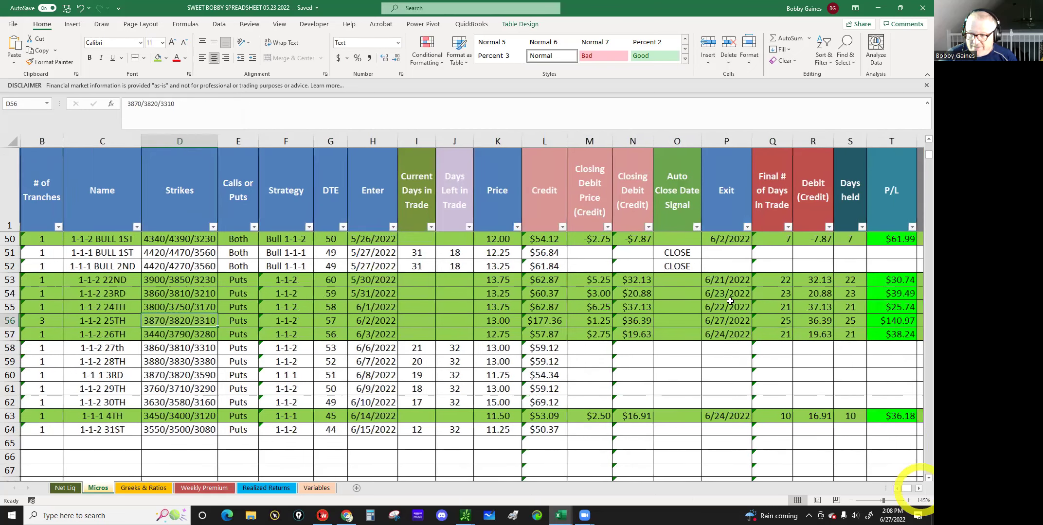
click(919, 489)
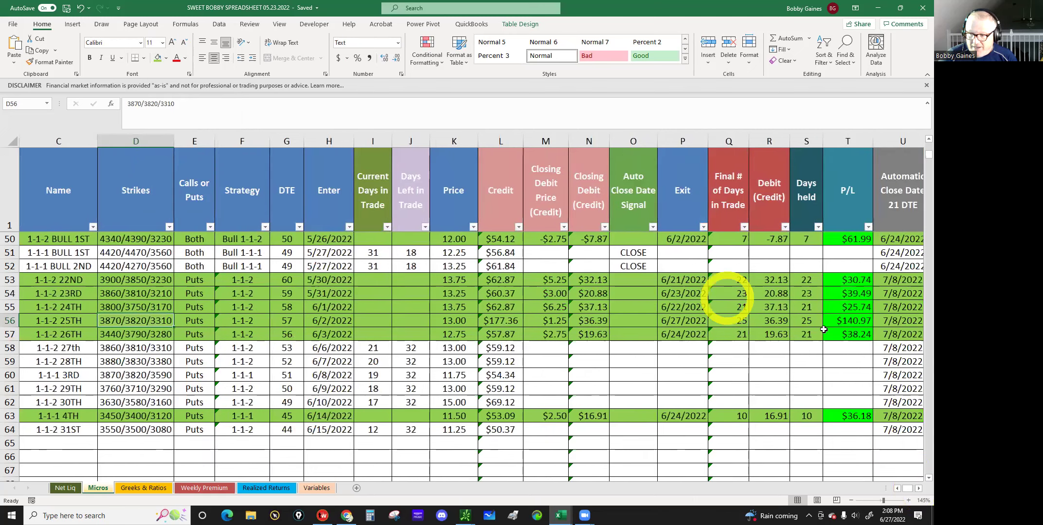
click(849, 320)
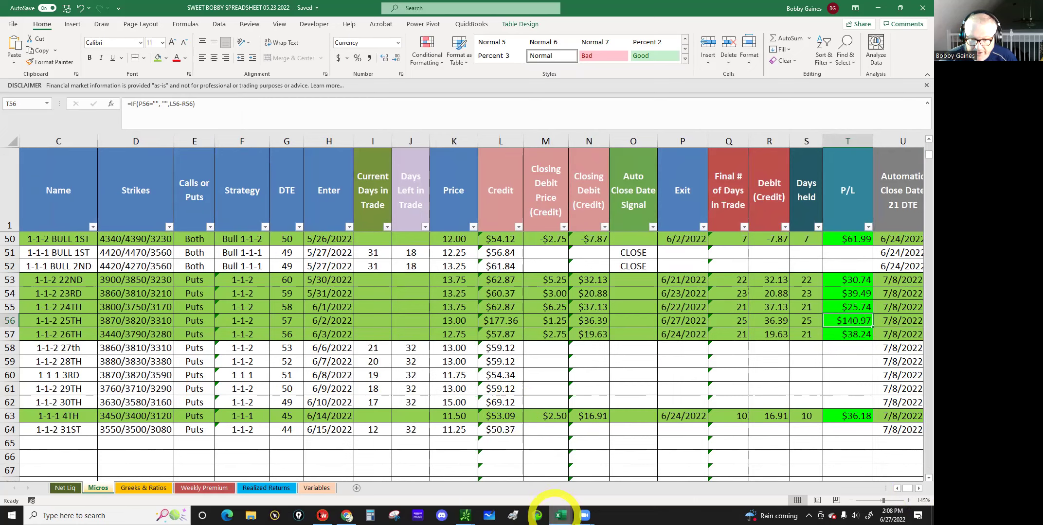
click(13, 24)
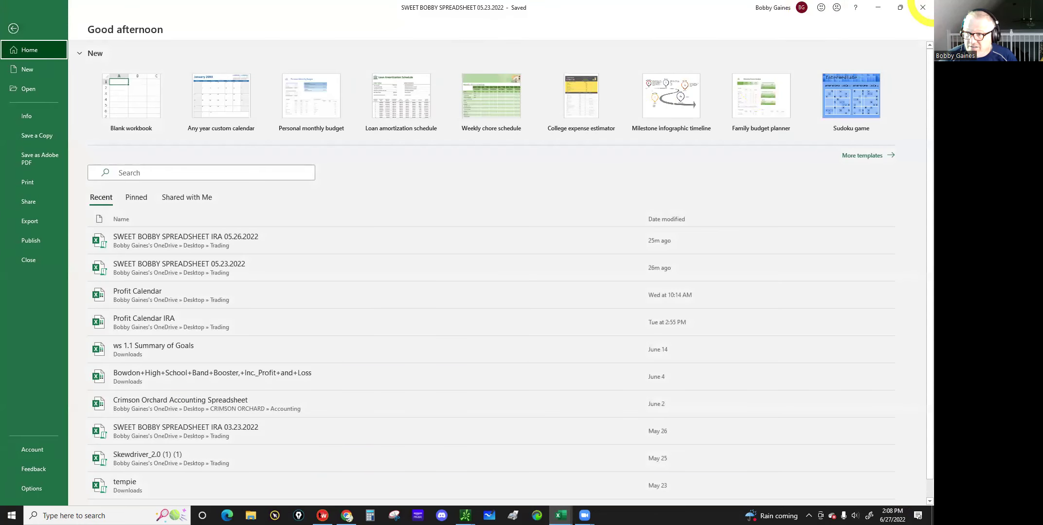
click(878, 7)
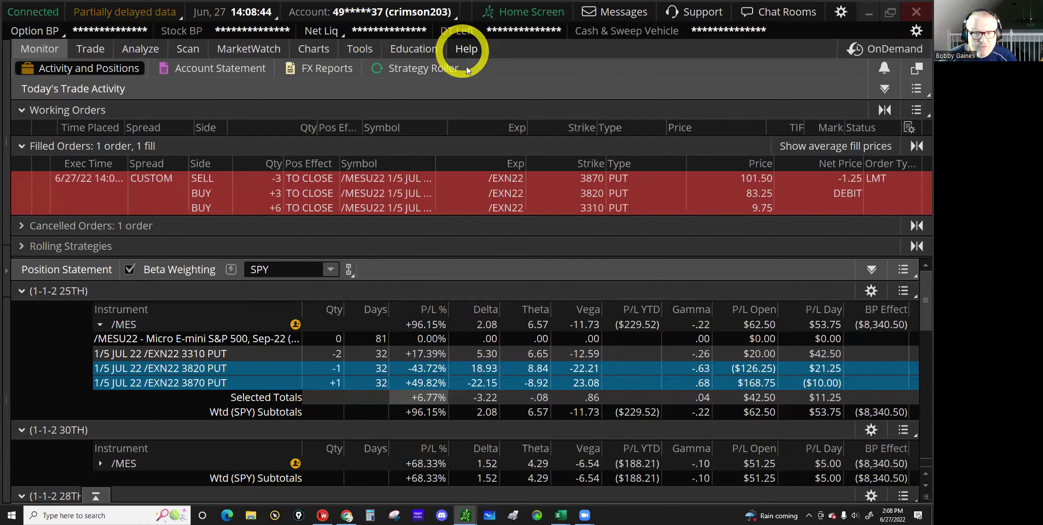
mouse_move(561, 515)
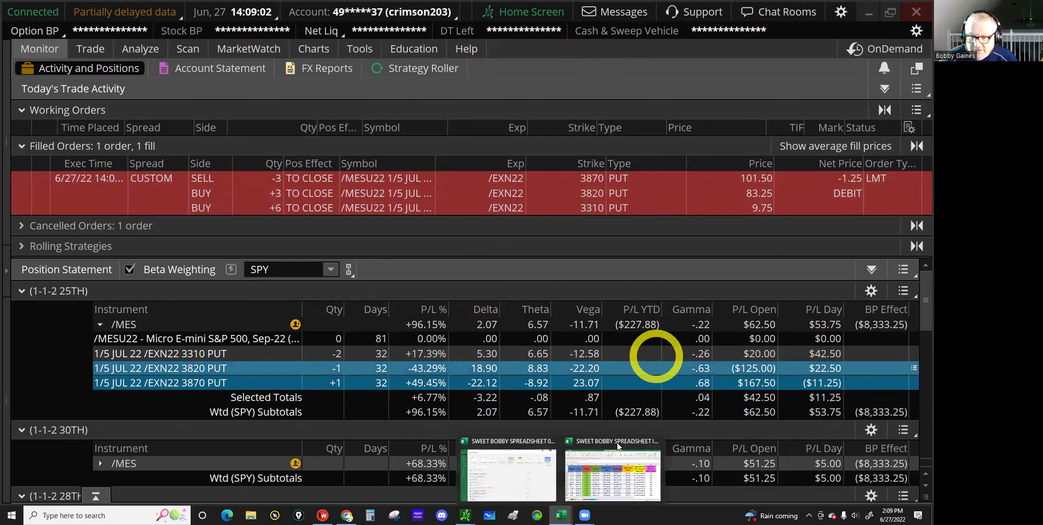
click(527, 478)
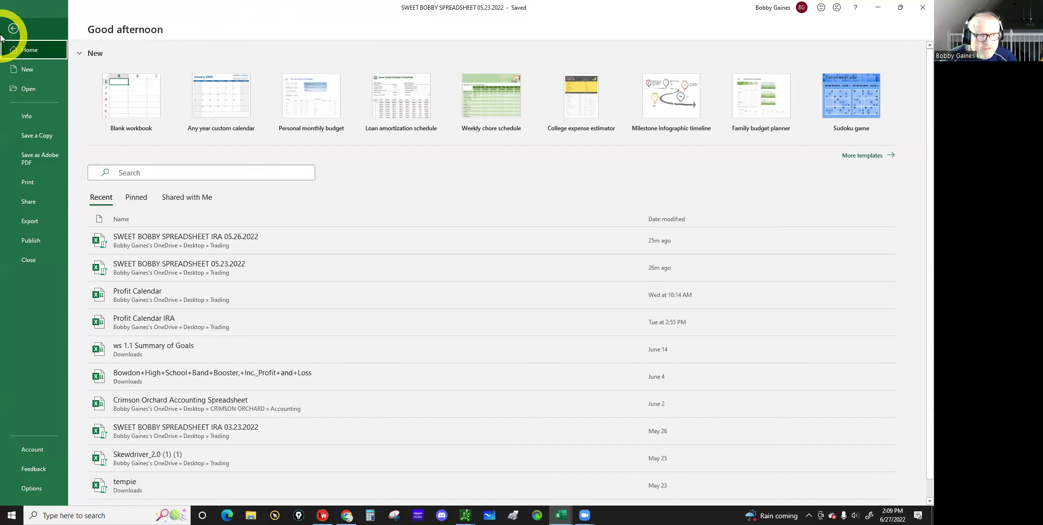
click(13, 29)
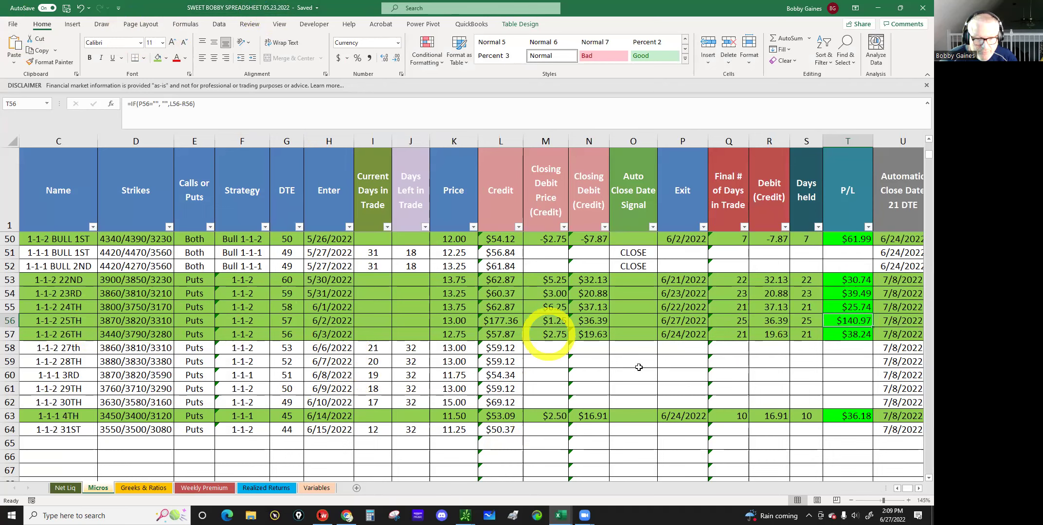
Check the number of tranches recorded for the 1-1-2 25TH trade.
click(896, 488)
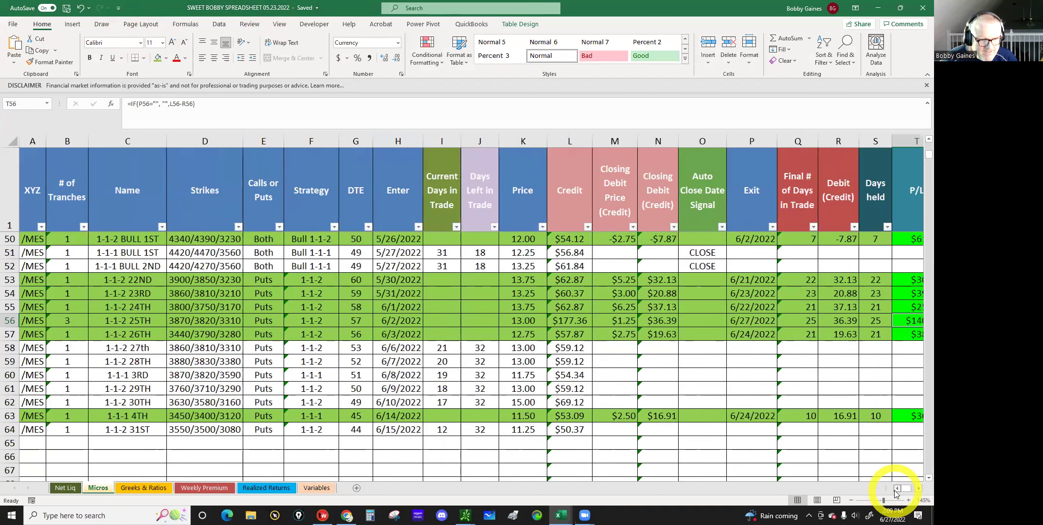
click(72, 320)
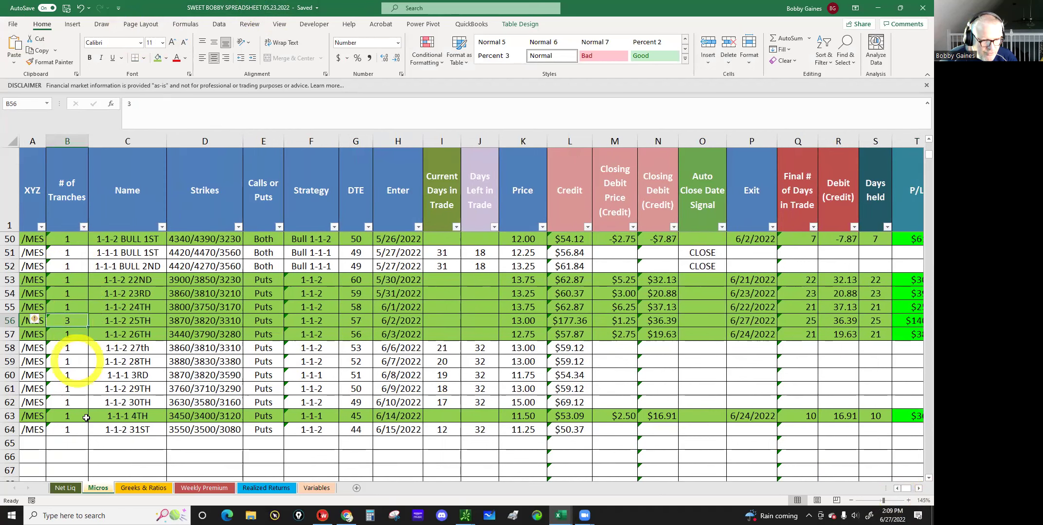
Switch to the Profit Calendar workbook and enter 140.97 as the profit for day 27.
key(alt+Tab)
click(106, 401)
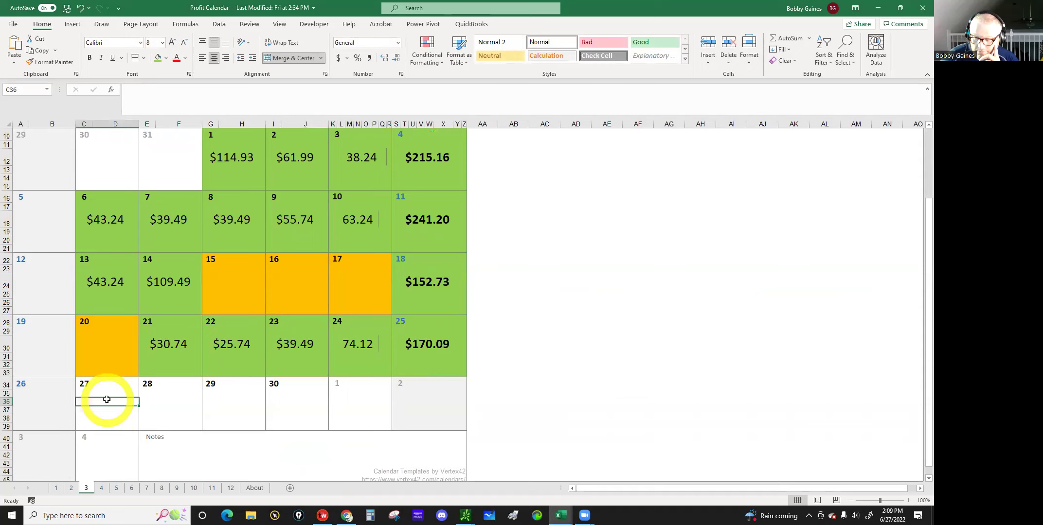
text(140.97)
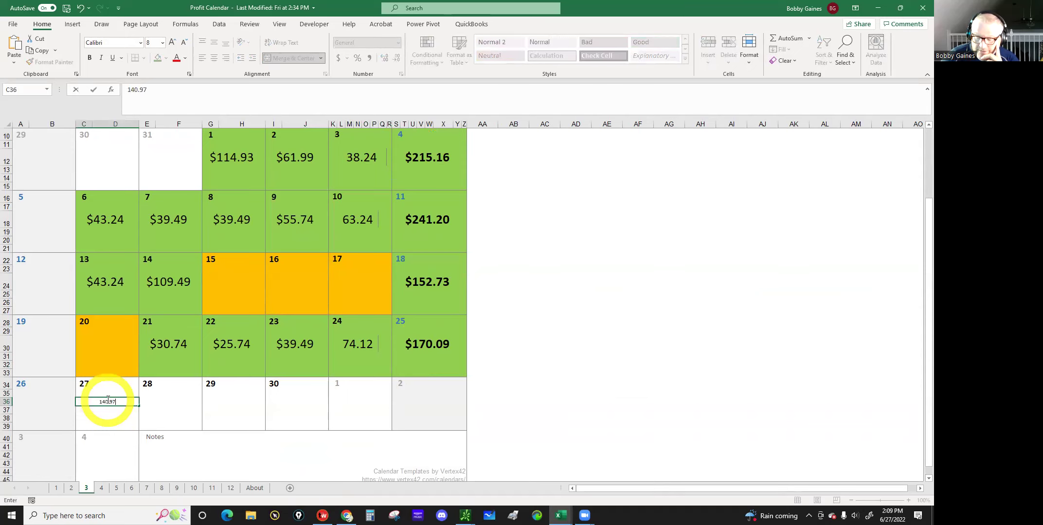
key(Return)
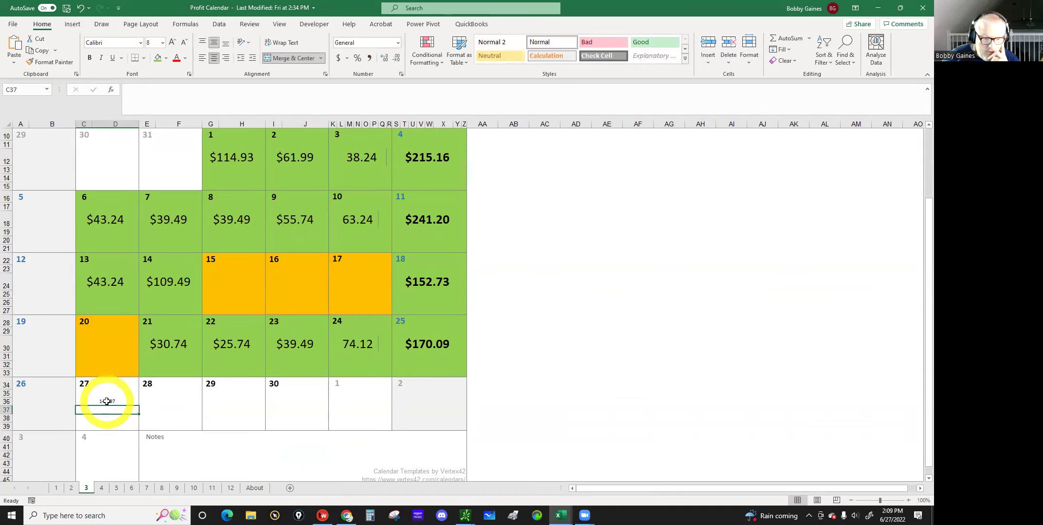
Apply day 21's profit formatting to the 140.97 entry on day 27 and fill the whole day 27 block with green.
click(107, 402)
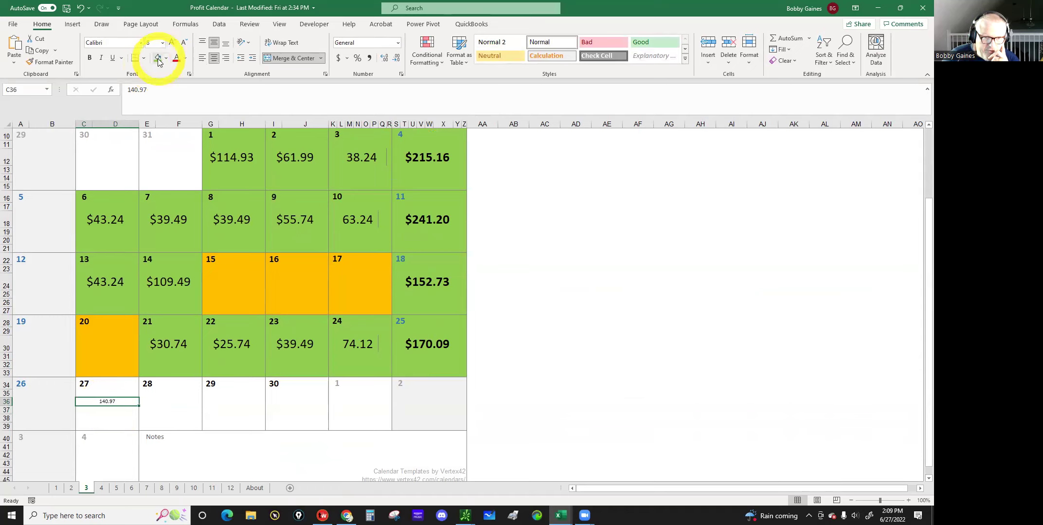
click(165, 343)
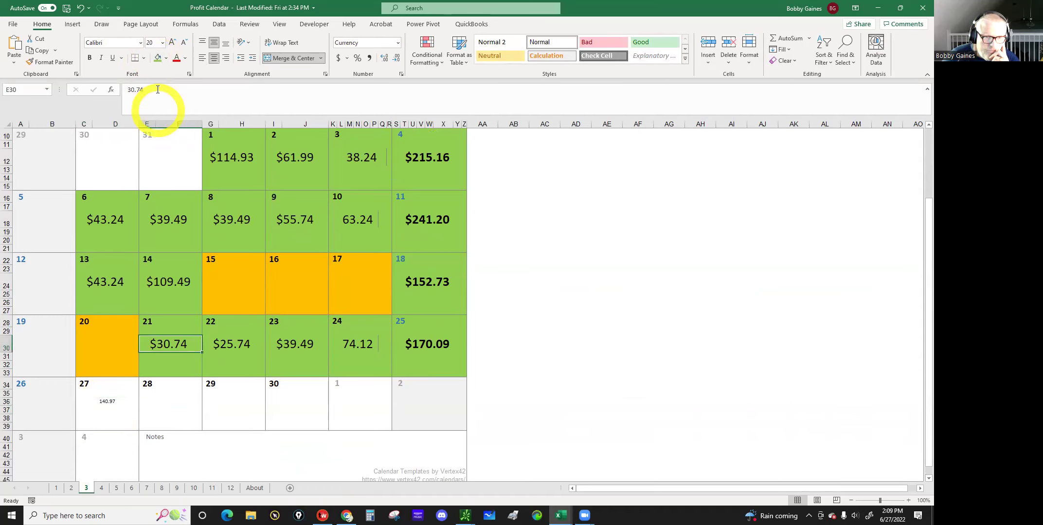
click(51, 61)
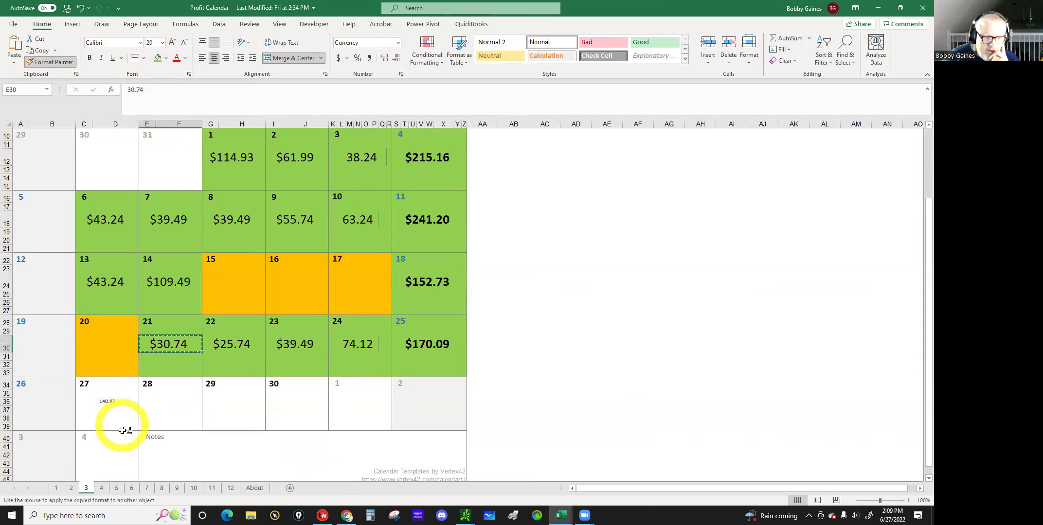
click(105, 401)
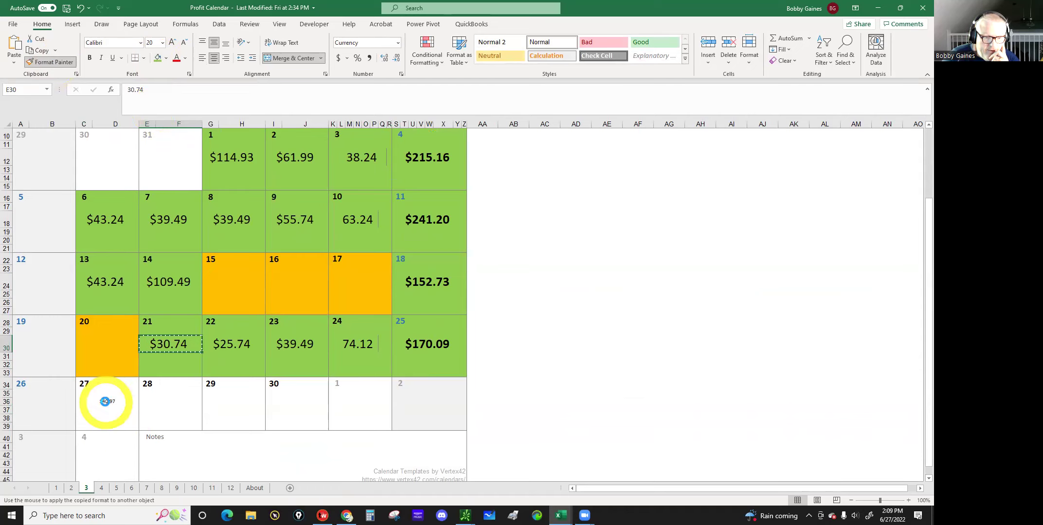
drag(99, 389, 100, 435)
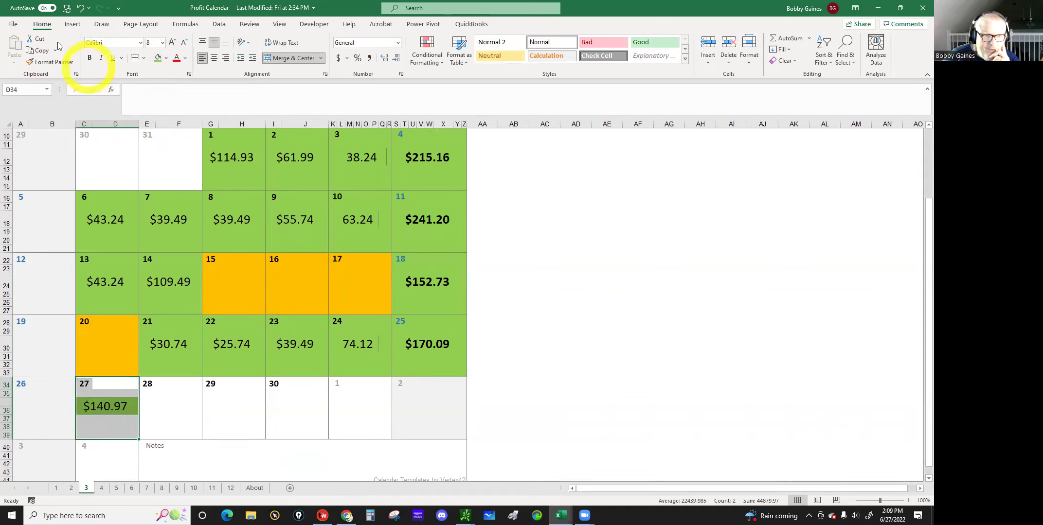
click(155, 60)
click(168, 418)
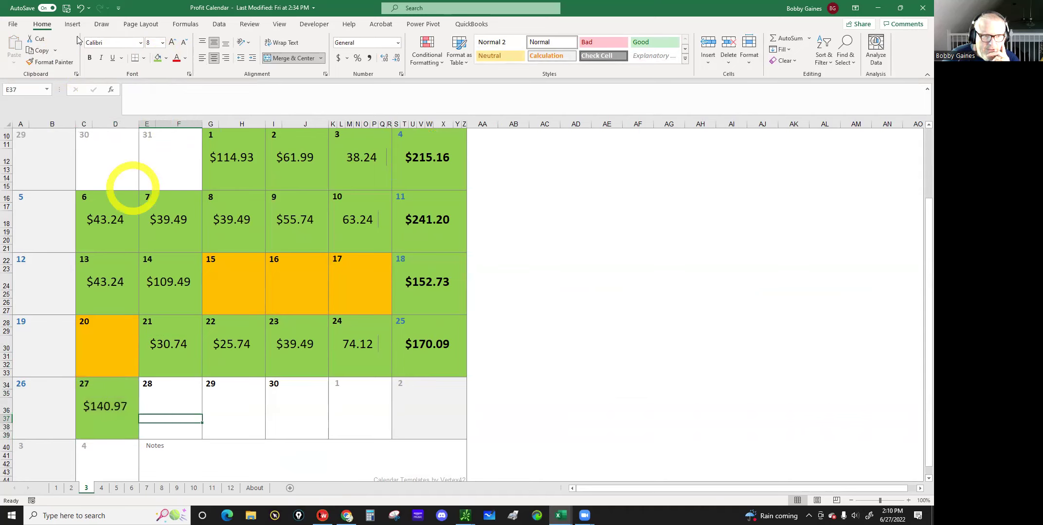
Save and close the Profit Calendar workbook.
click(66, 7)
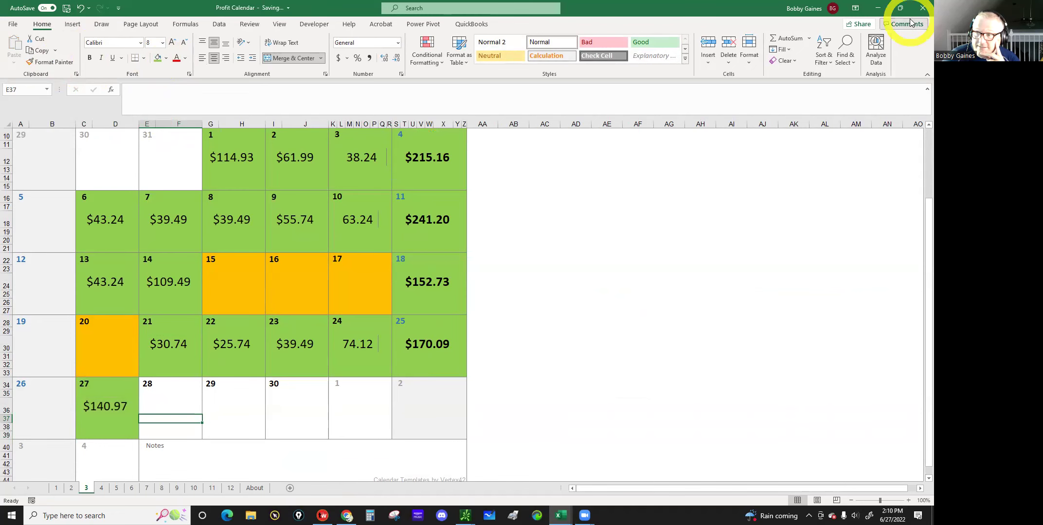
click(921, 10)
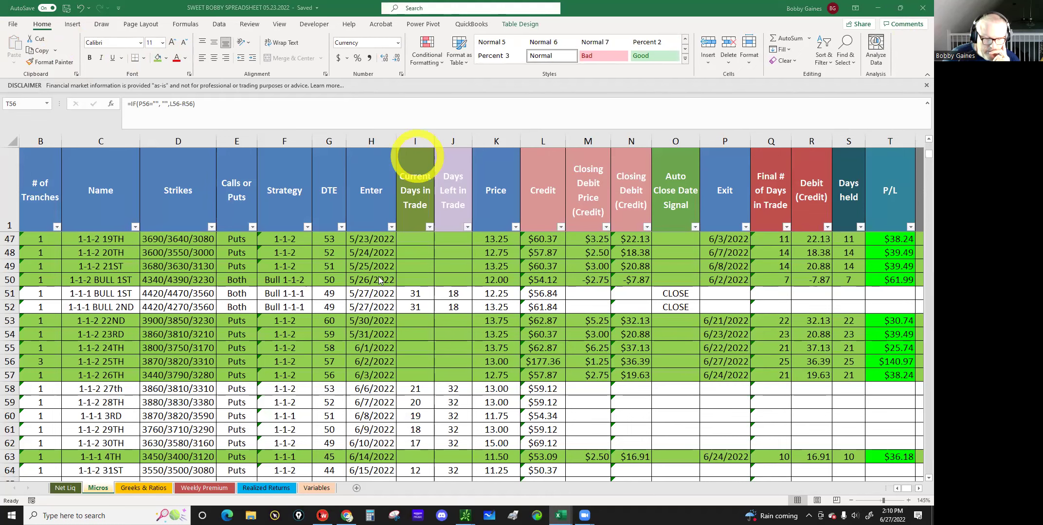
Switch to the main thinkorswim window and display the whole account that contains the 1-1-1 4TH and 1-1-2 32ND groups.
mouse_move(465, 516)
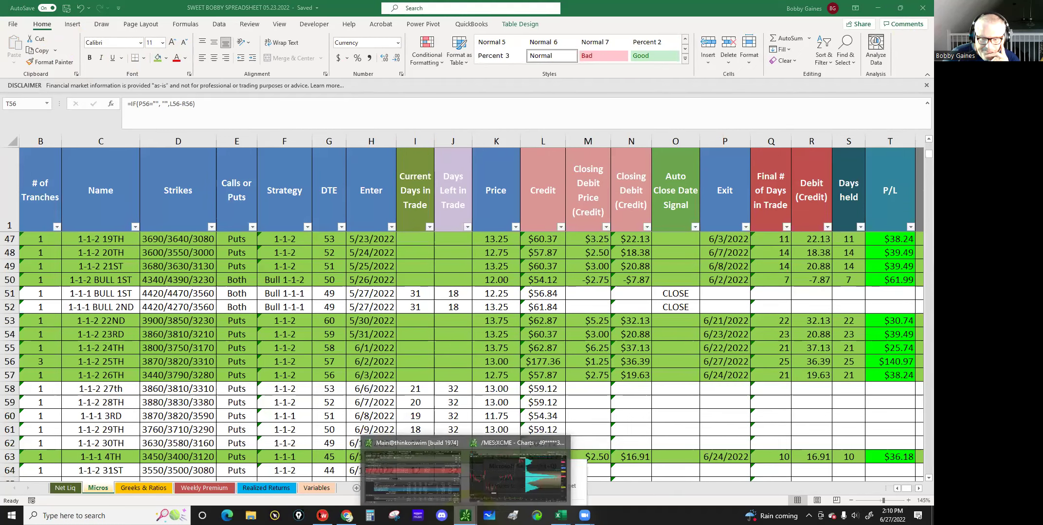
click(428, 479)
click(410, 11)
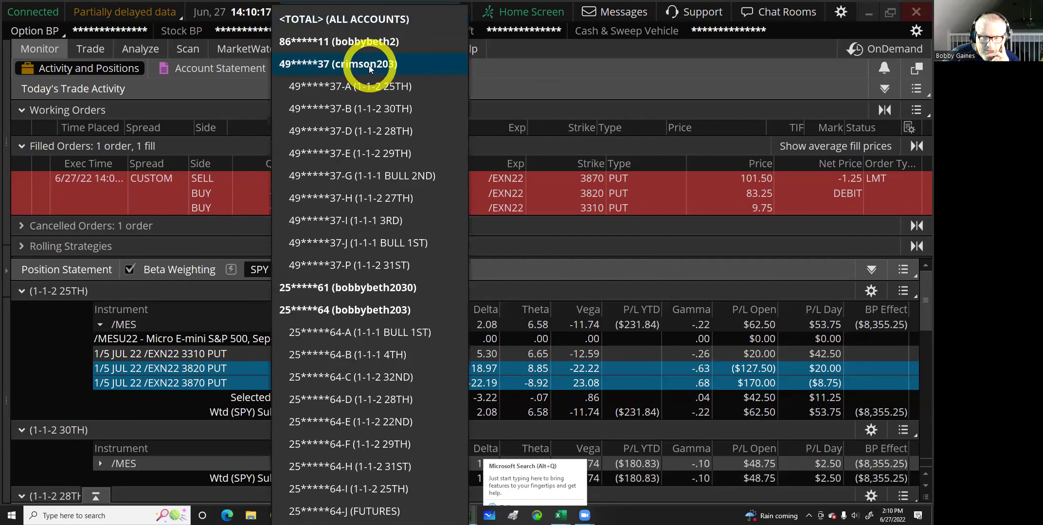
click(375, 314)
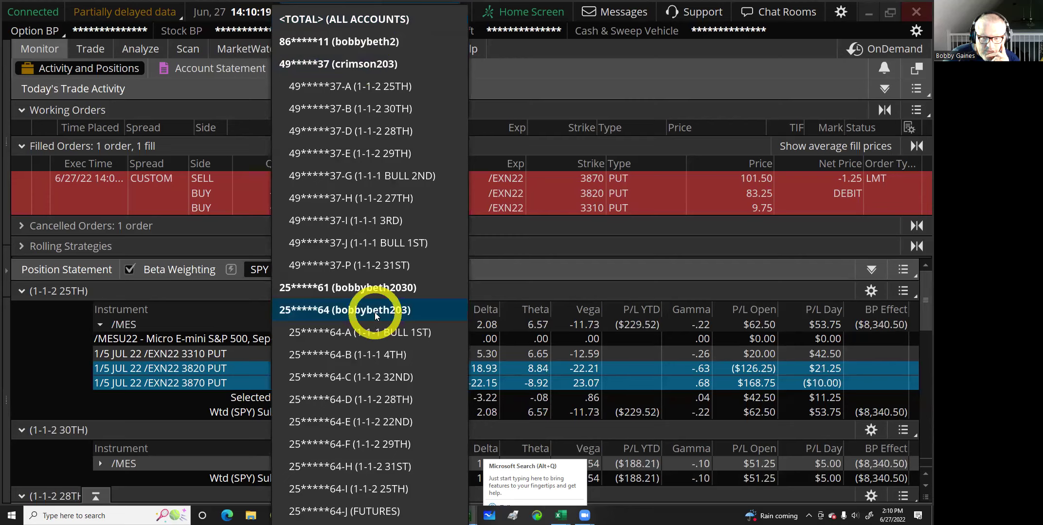
click(374, 312)
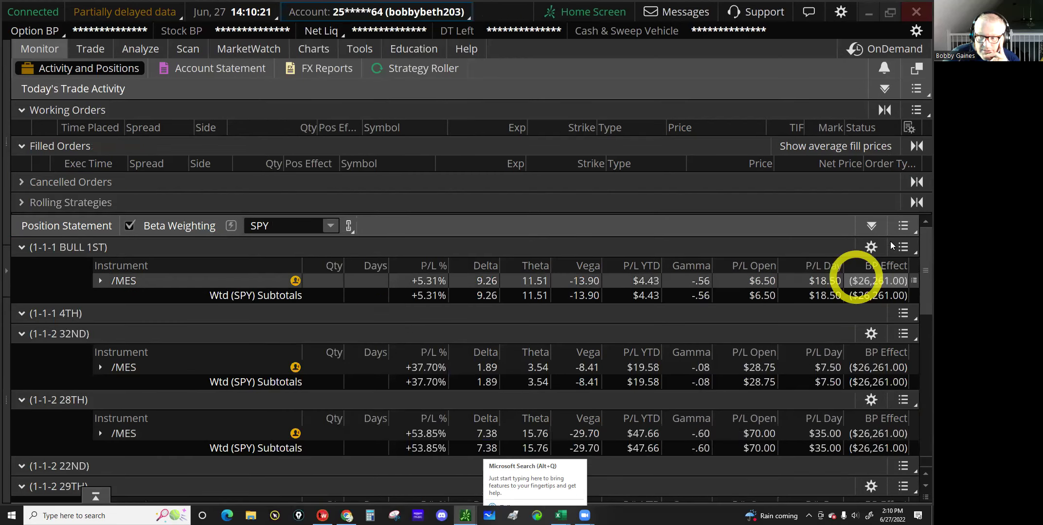
Turn off group display in the Position Statement.
click(909, 226)
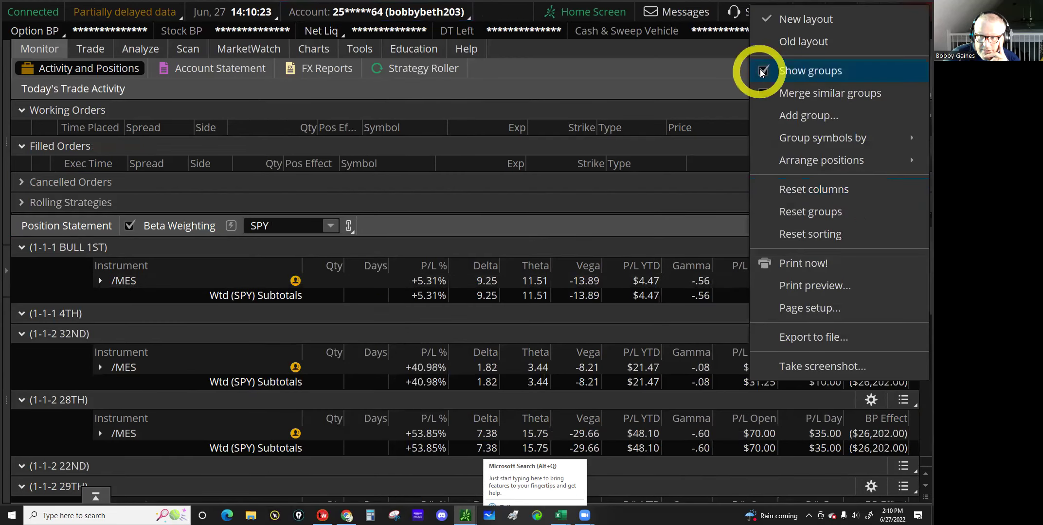
click(763, 72)
click(440, 419)
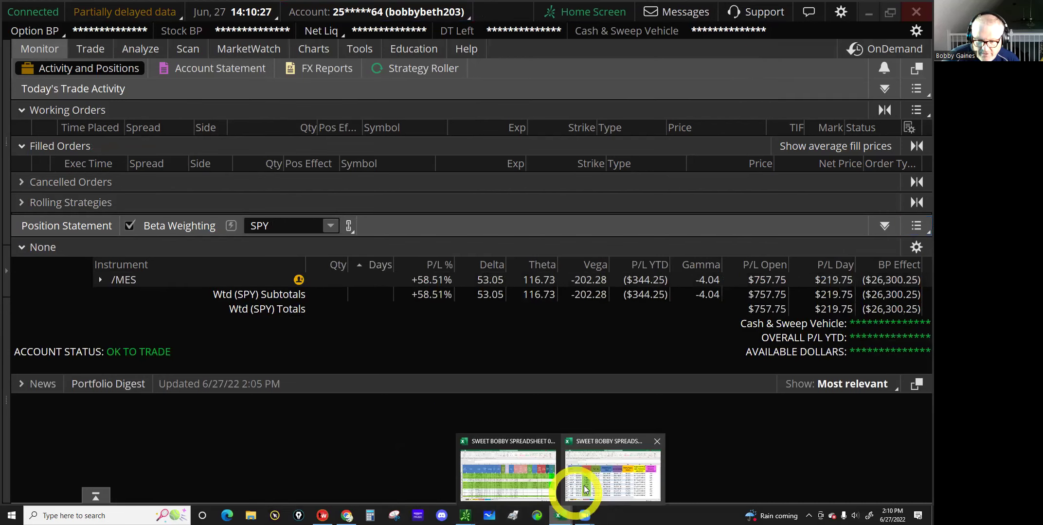
Switch to the SWEET BOBBY SPREADSHEET IRA workbook in Excel and maximize its window.
click(627, 445)
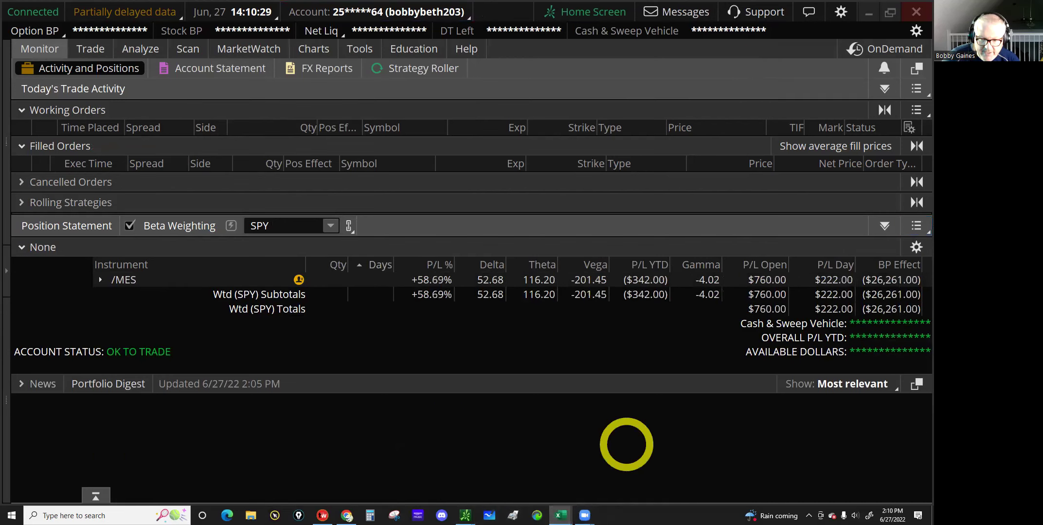
mouse_move(560, 514)
click(591, 488)
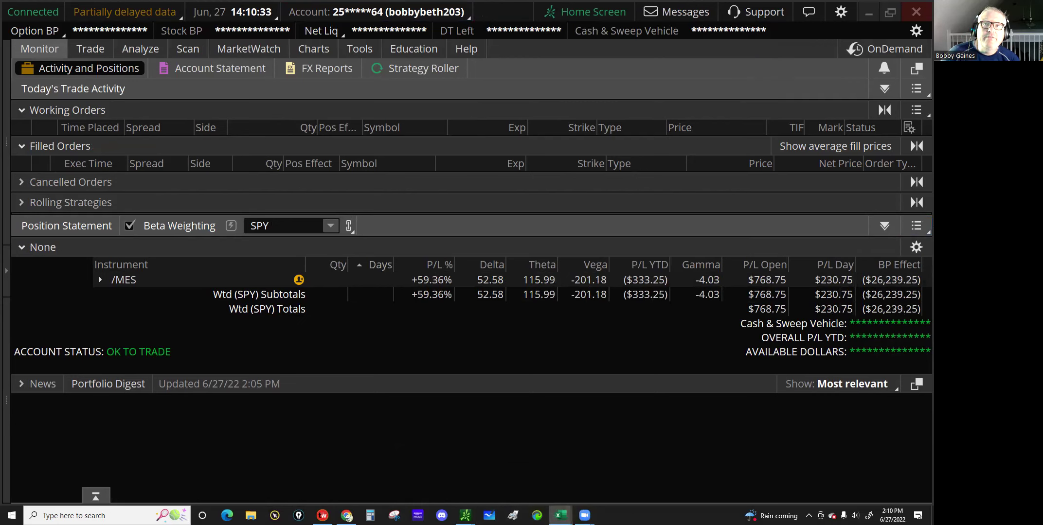
key(alt+Tab)
click(769, 102)
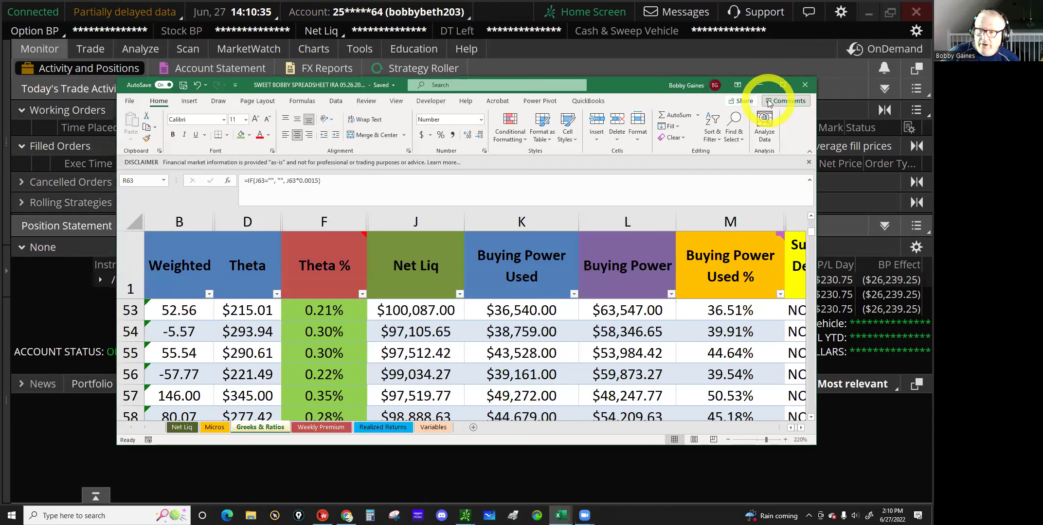
click(781, 87)
Add the date 6/27/22 in cell A64 of the Net Liq sheet.
click(99, 459)
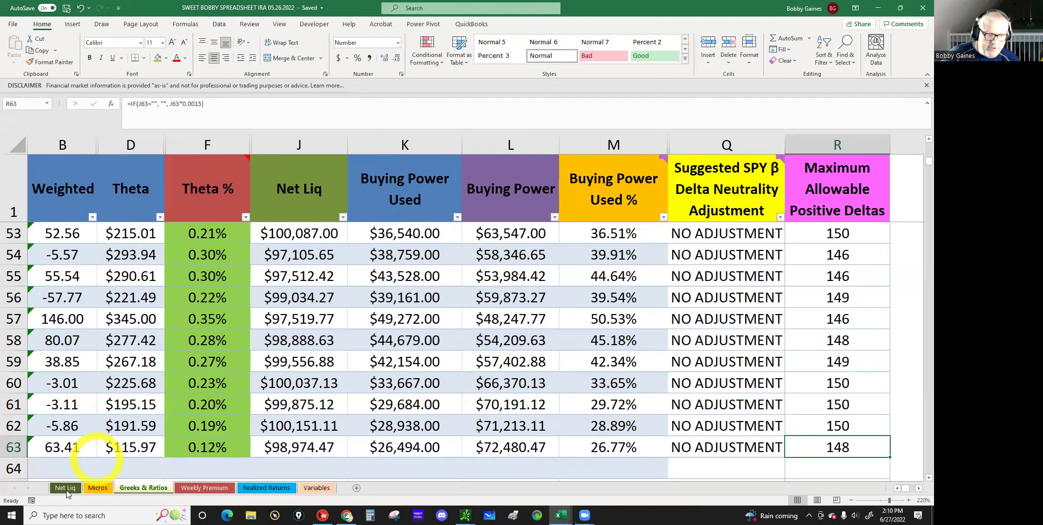
click(65, 487)
click(73, 453)
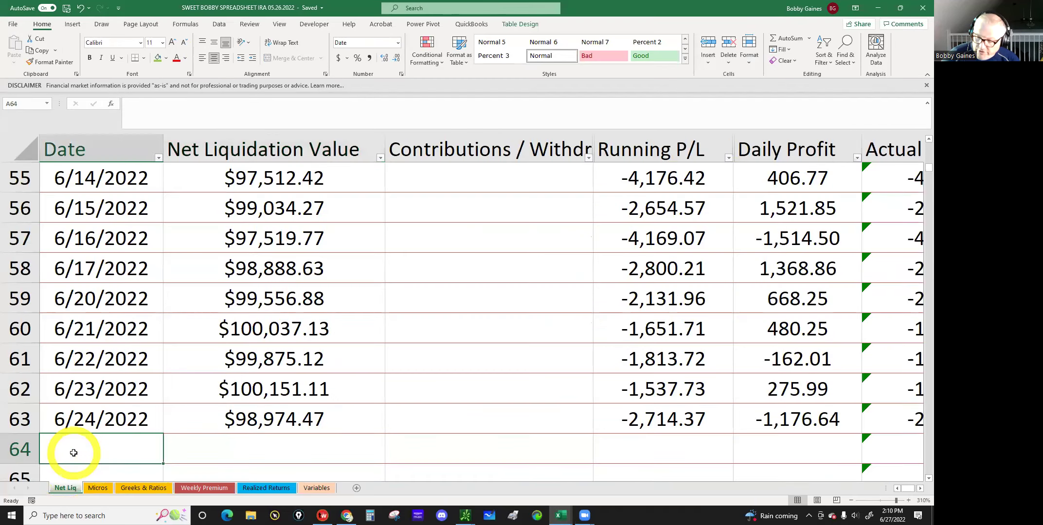
text(6/27/)
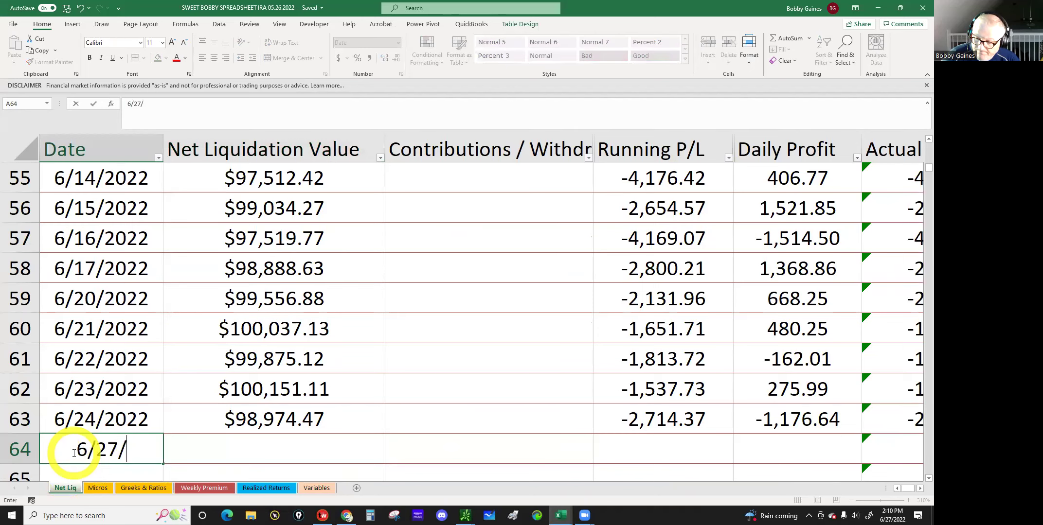
text(22)
key(Return)
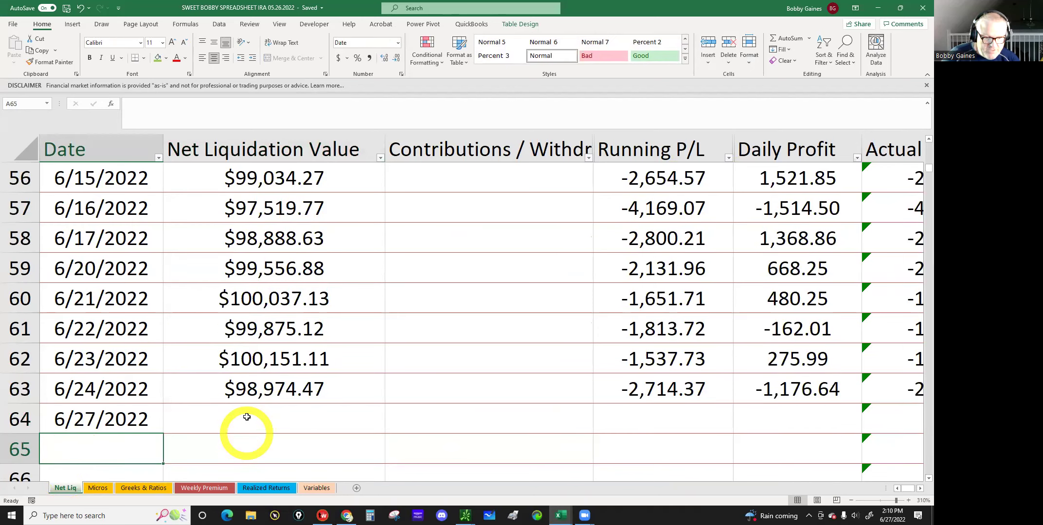
Enter 99,068.12 as the 6/27/2022 net liquidation value and check that day's profit.
click(246, 417)
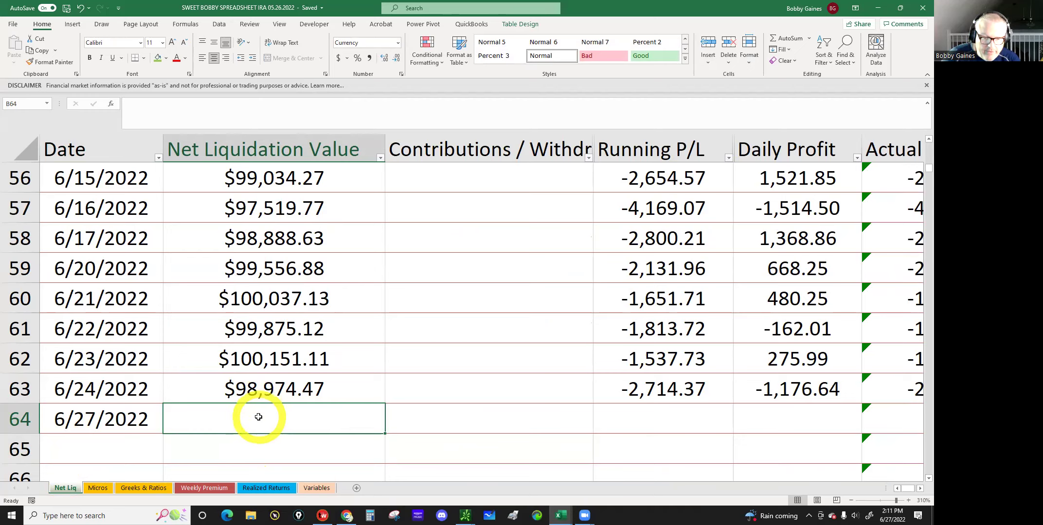
text(99,068.1)
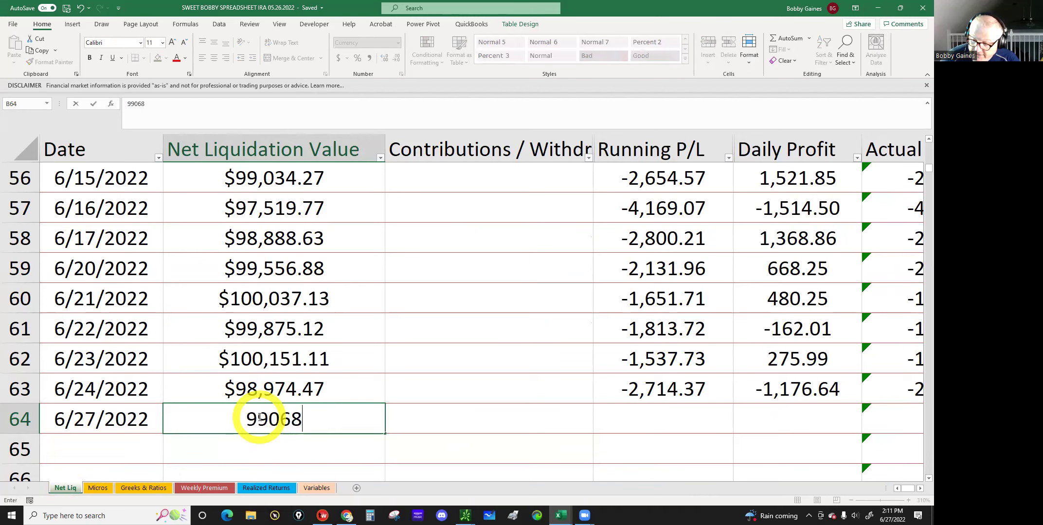
text(2)
key(Return)
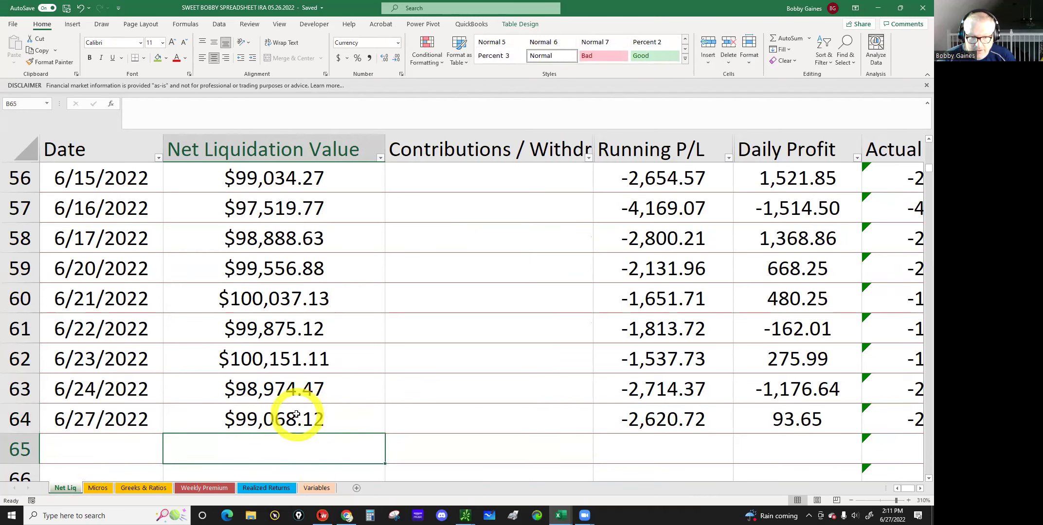
click(768, 423)
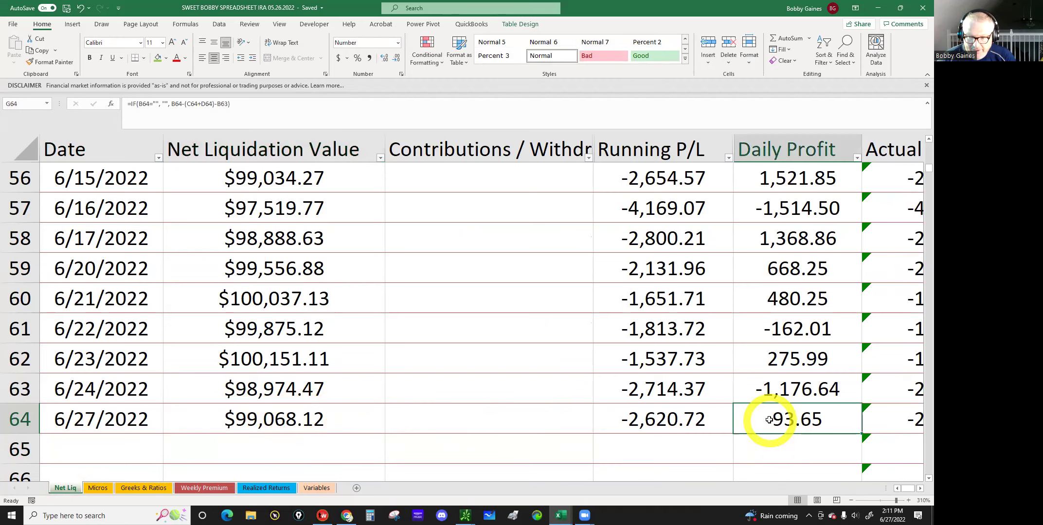
Open the Greeks & Ratios sheet and go to the Weighted cell of the 6/27/2022 row, B64.
click(96, 488)
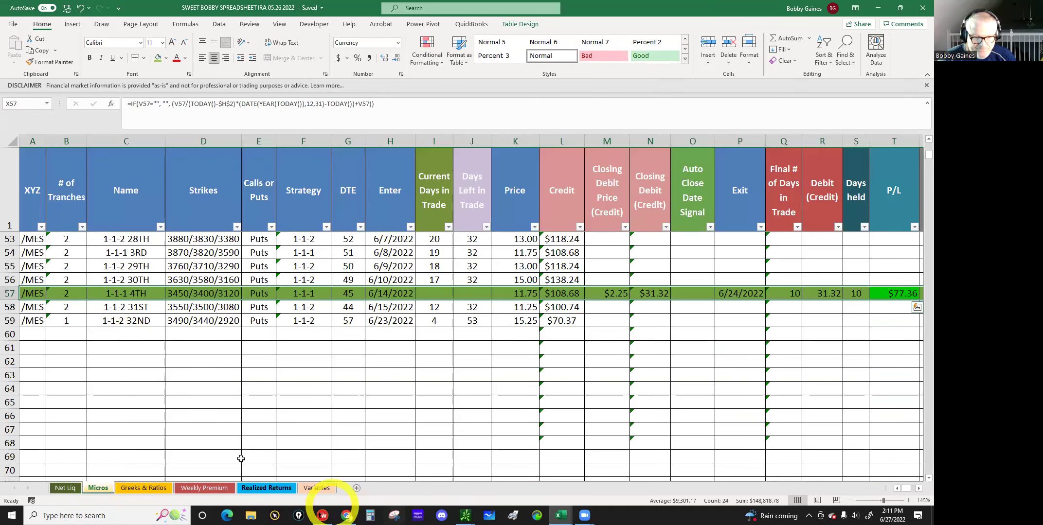
click(162, 488)
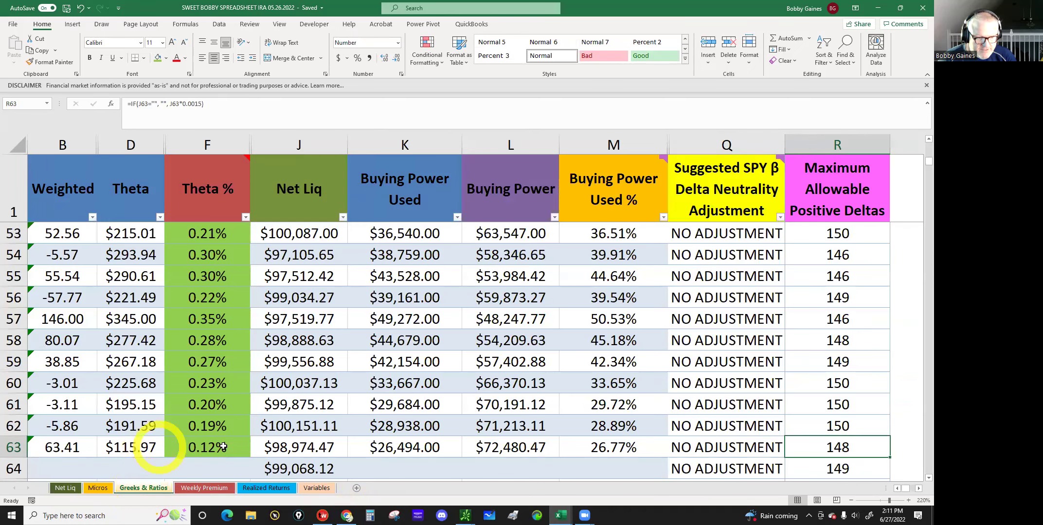
scroll(267, 437, down, 2)
click(200, 341)
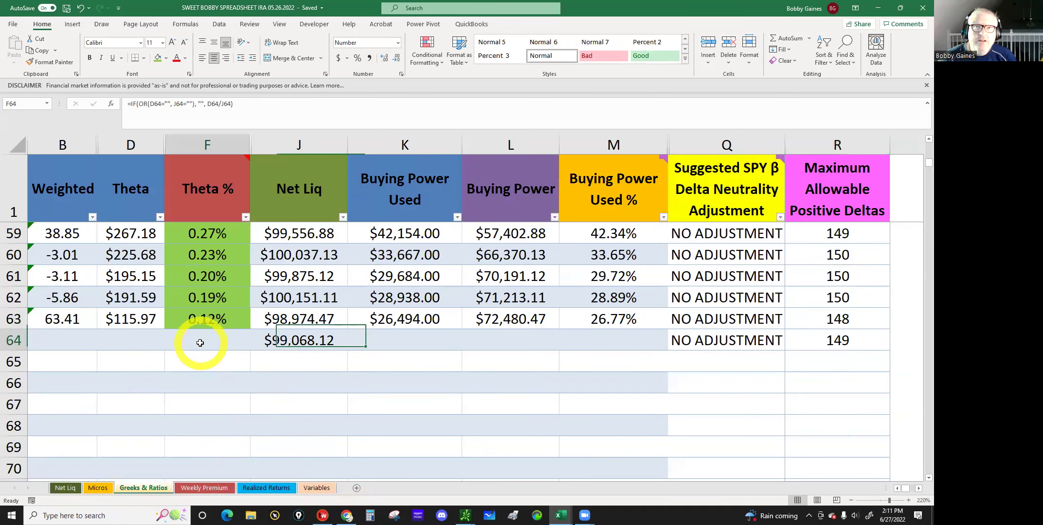
key(Left)
key(Left)
key(Left)
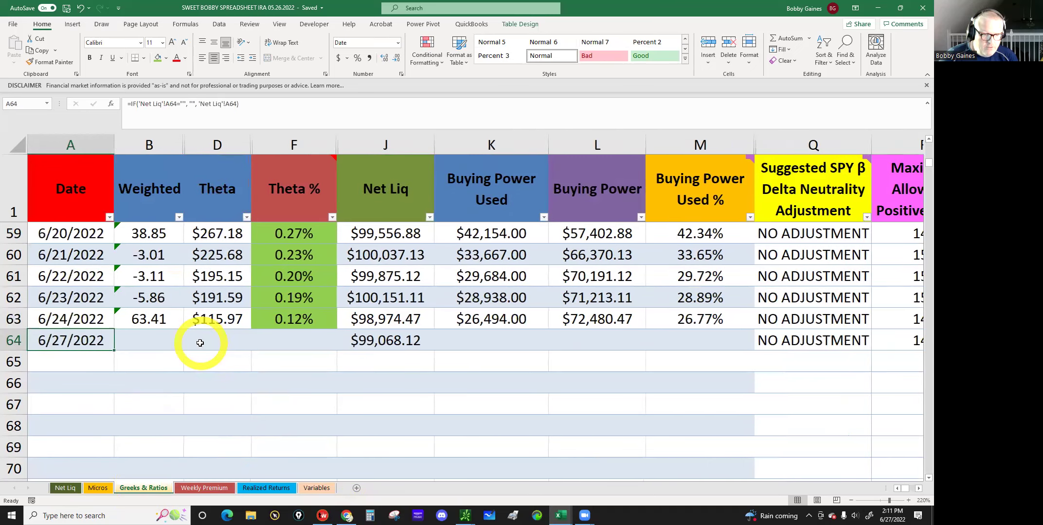
key(Right)
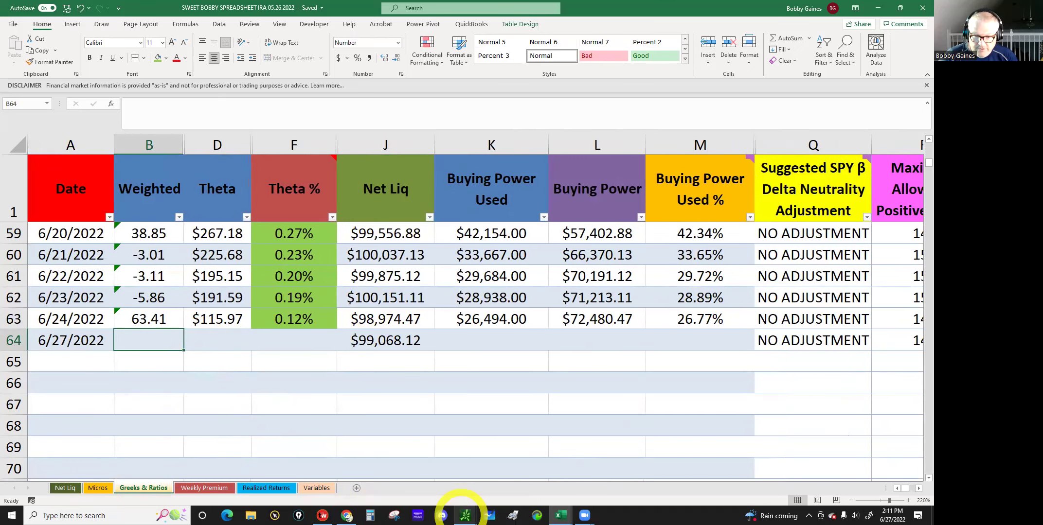
Look up the SPY beta-weighted delta in thinkorswim and enter 52.18 as the 6/27/2022 Weighted value in the IRA workbook.
mouse_move(462, 514)
click(430, 476)
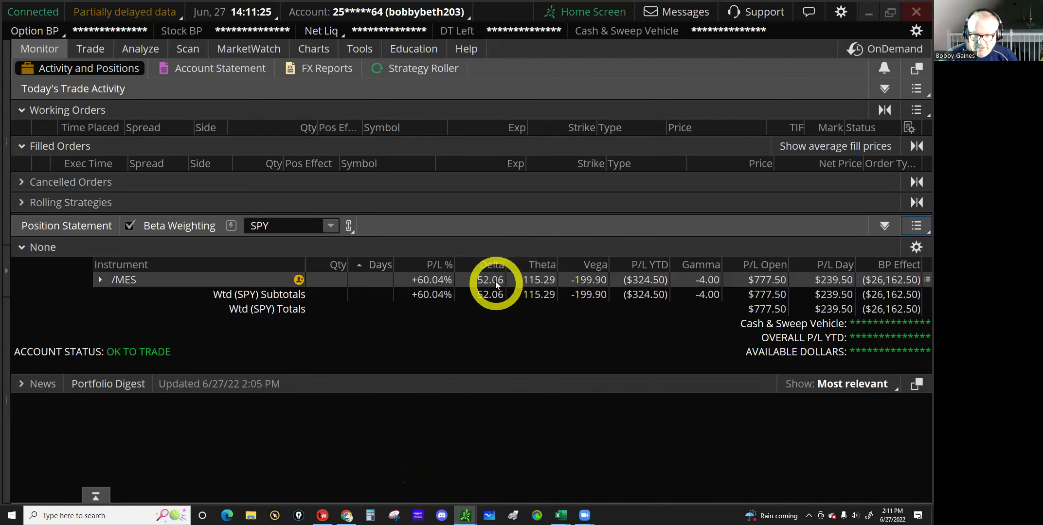
mouse_move(559, 515)
click(505, 479)
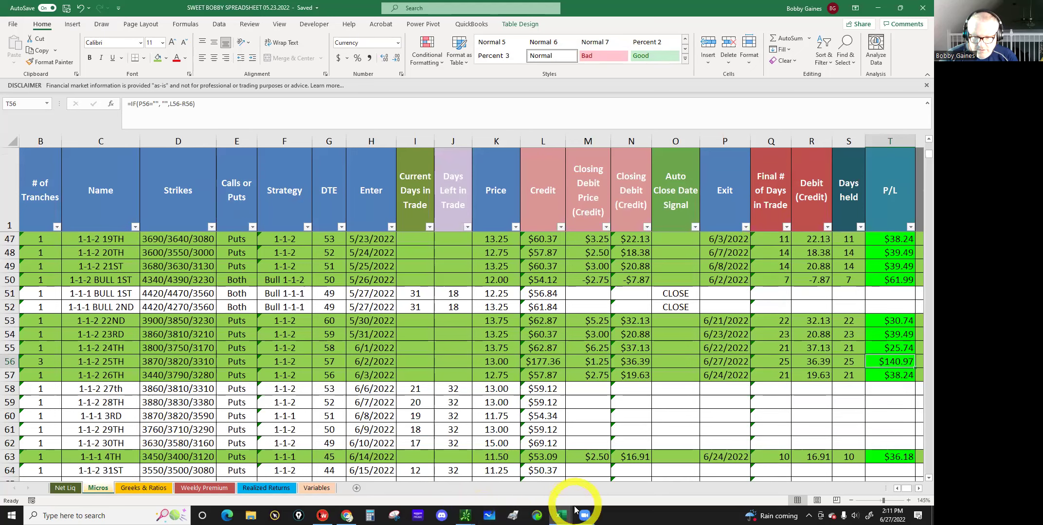
click(561, 515)
click(585, 482)
click(158, 334)
text(52.18)
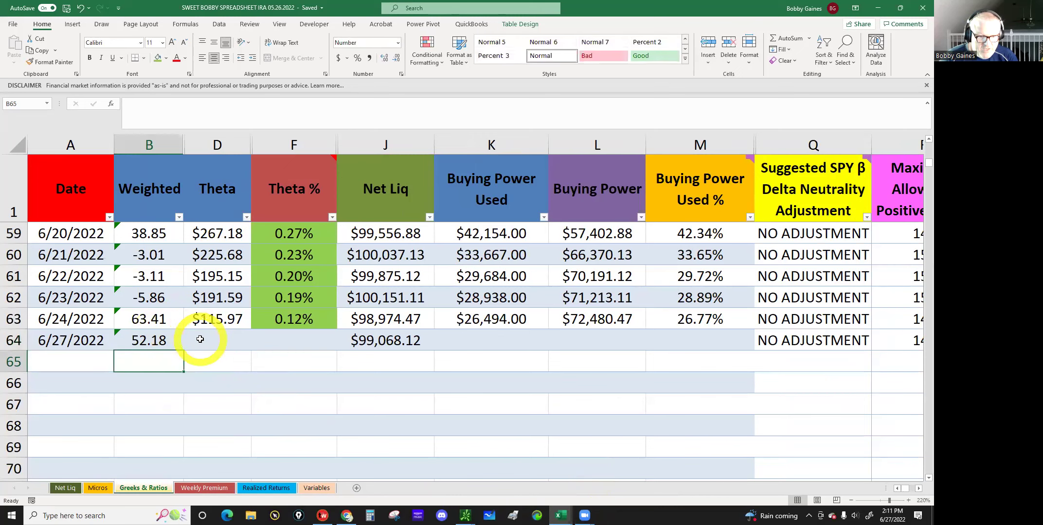
Look up the SPY beta-weighted theta in thinkorswim, enter 115.34 as the 6/27/2022 Theta in the IRA workbook, and check that day's Theta %.
click(200, 339)
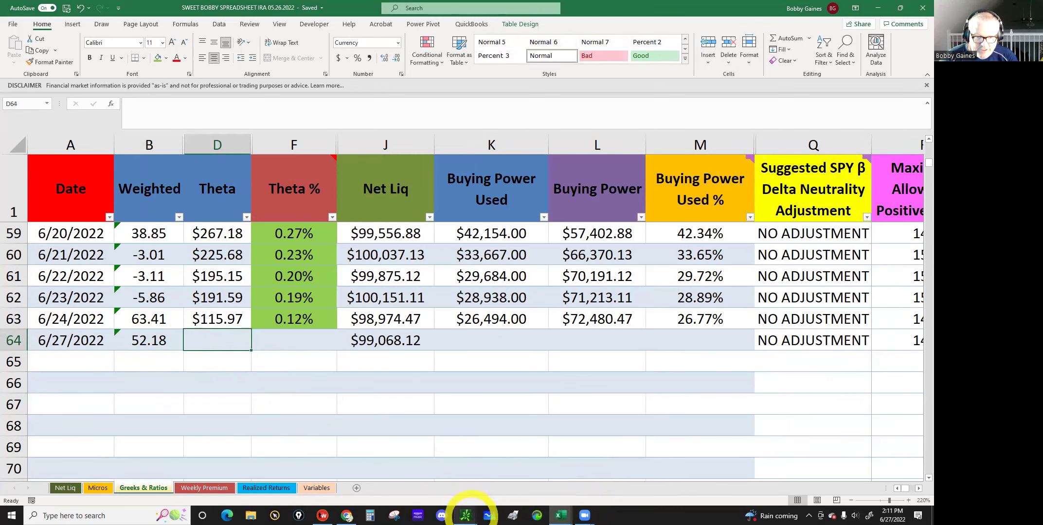
mouse_move(466, 514)
click(422, 477)
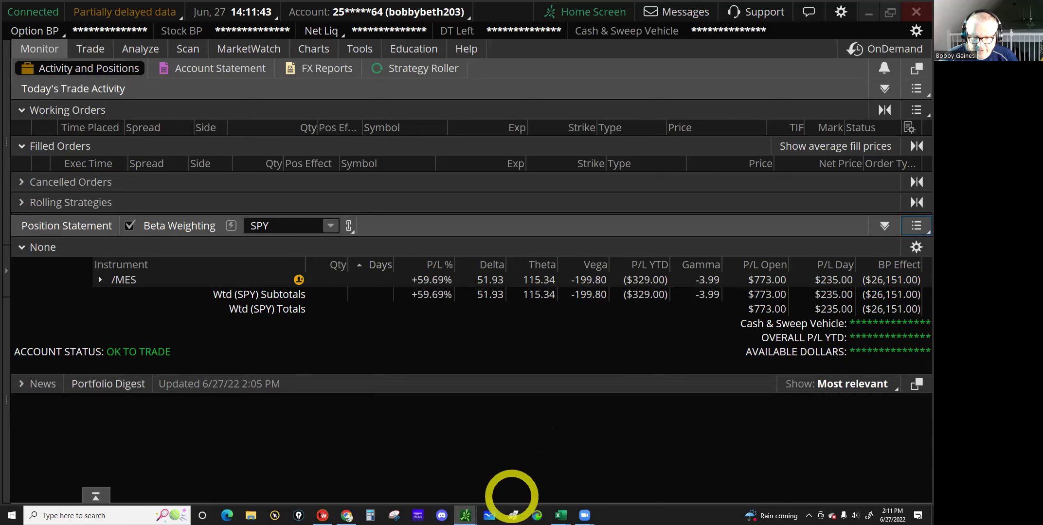
mouse_move(562, 514)
click(494, 476)
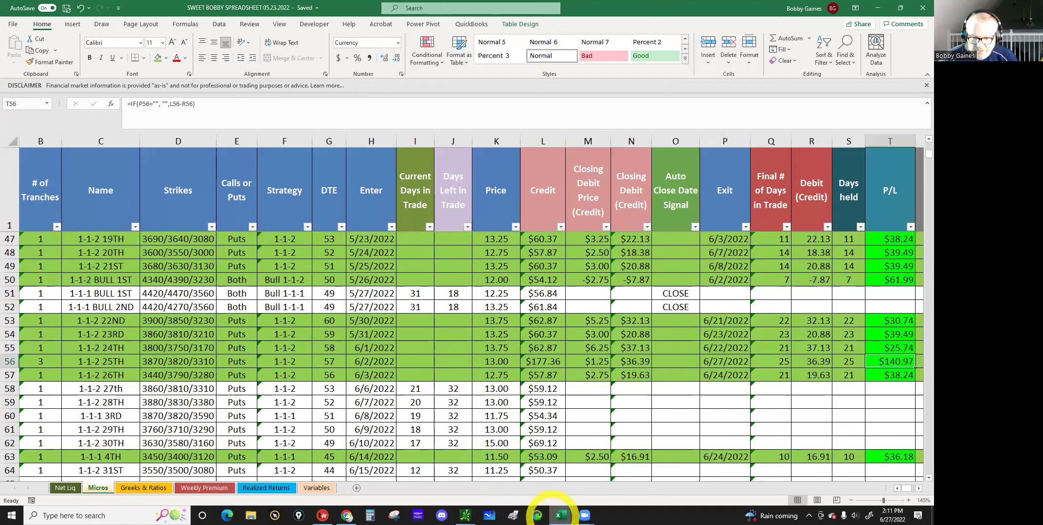
mouse_move(560, 515)
click(594, 480)
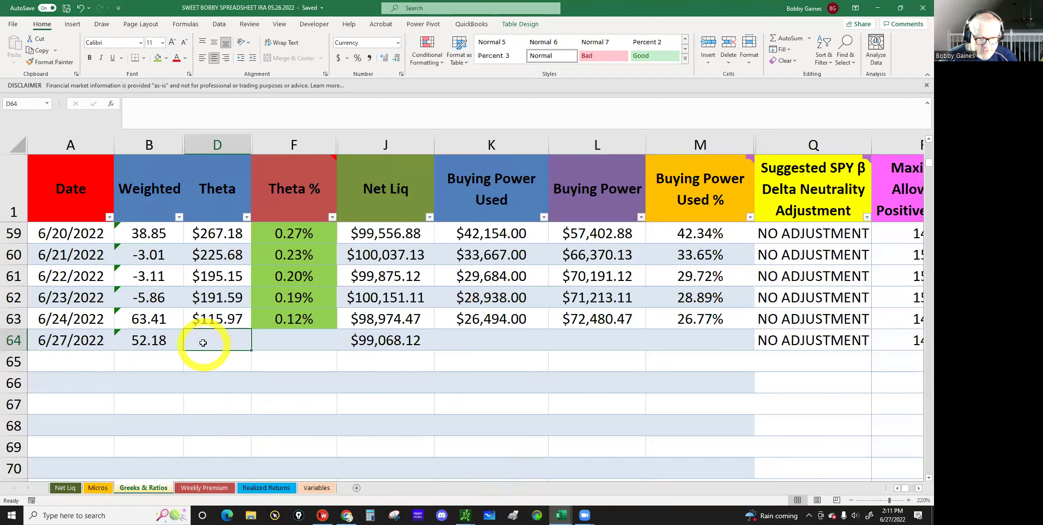
text(115.34)
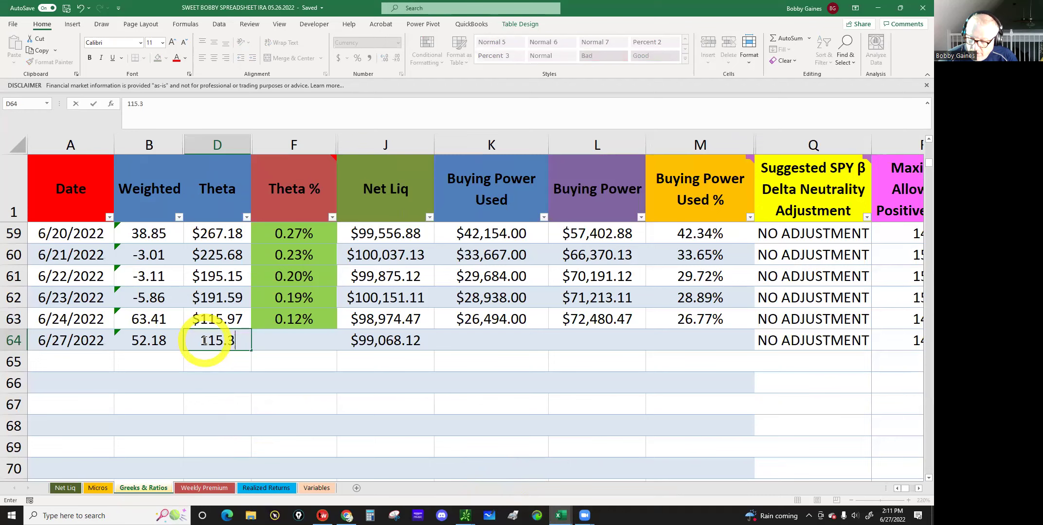
key(Return)
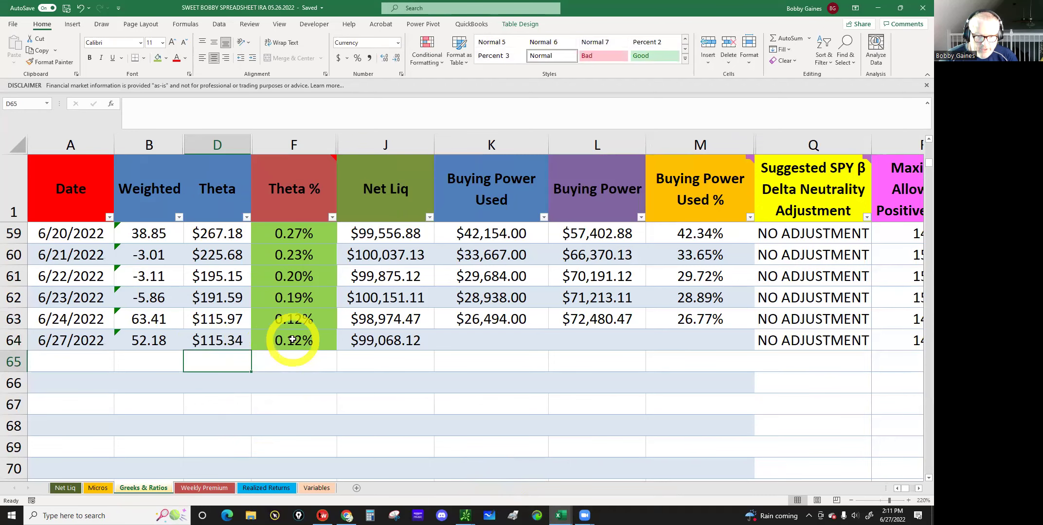
click(291, 343)
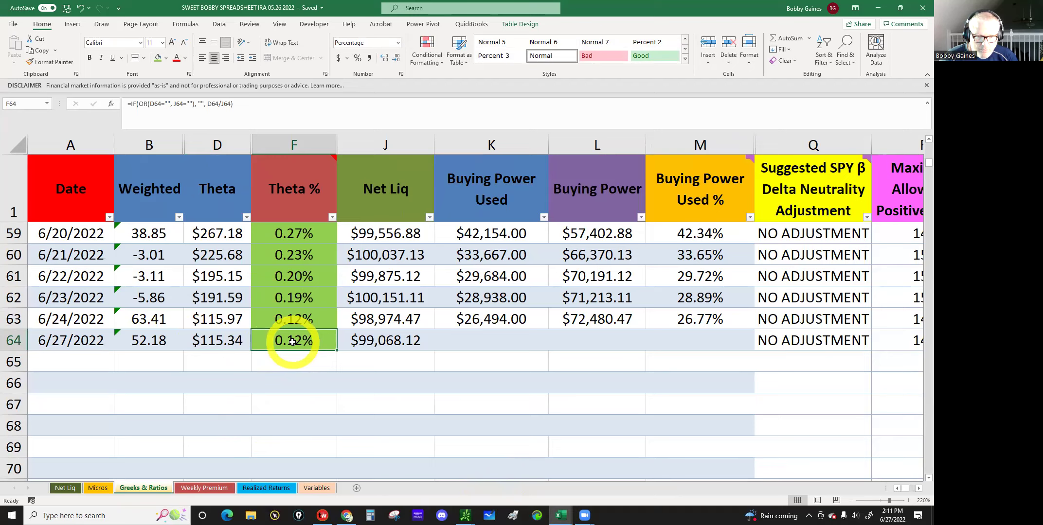
Check the BP effect in thinkorswim and enter 26,300 as the 6/27/2022 Buying Power Used in the IRA workbook.
click(474, 347)
mouse_move(465, 511)
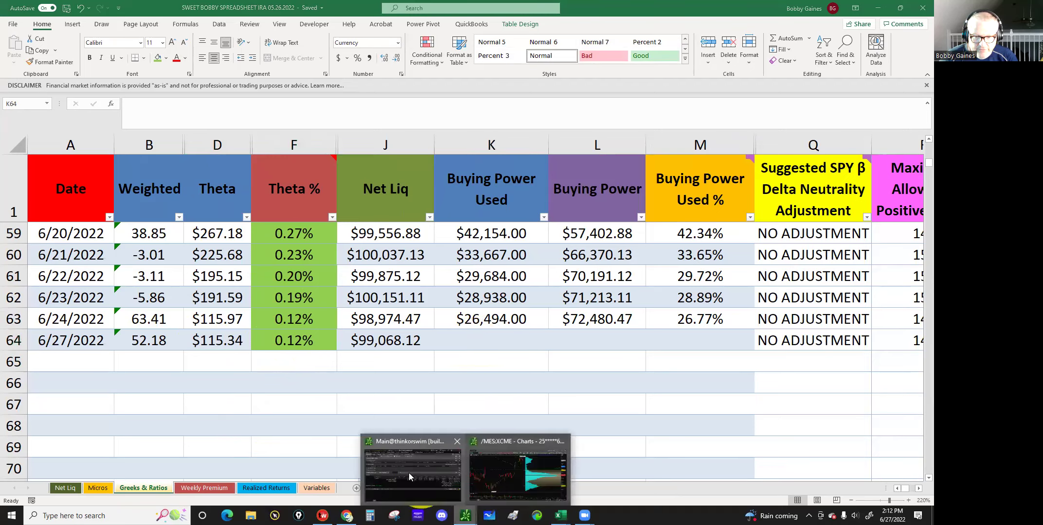
click(407, 472)
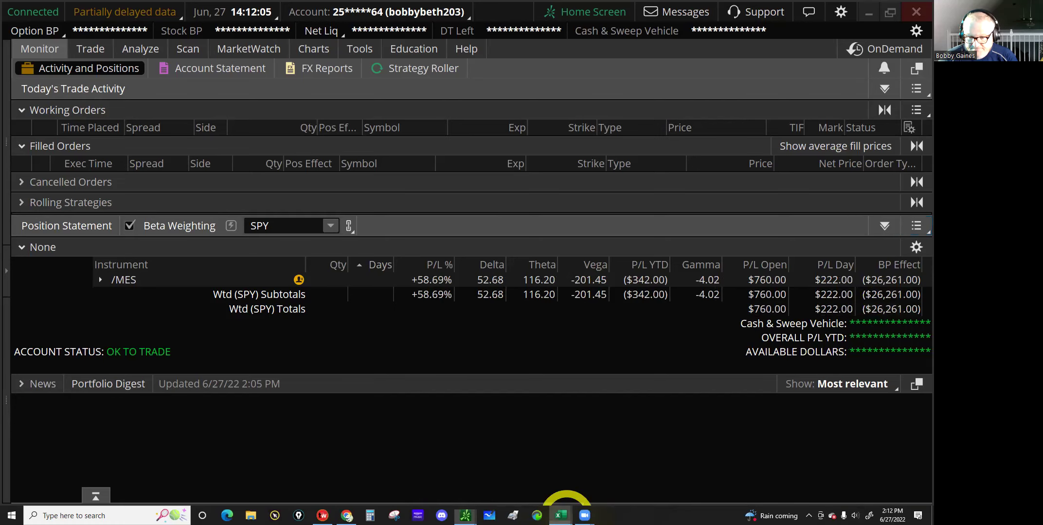
mouse_move(561, 514)
click(595, 484)
click(460, 341)
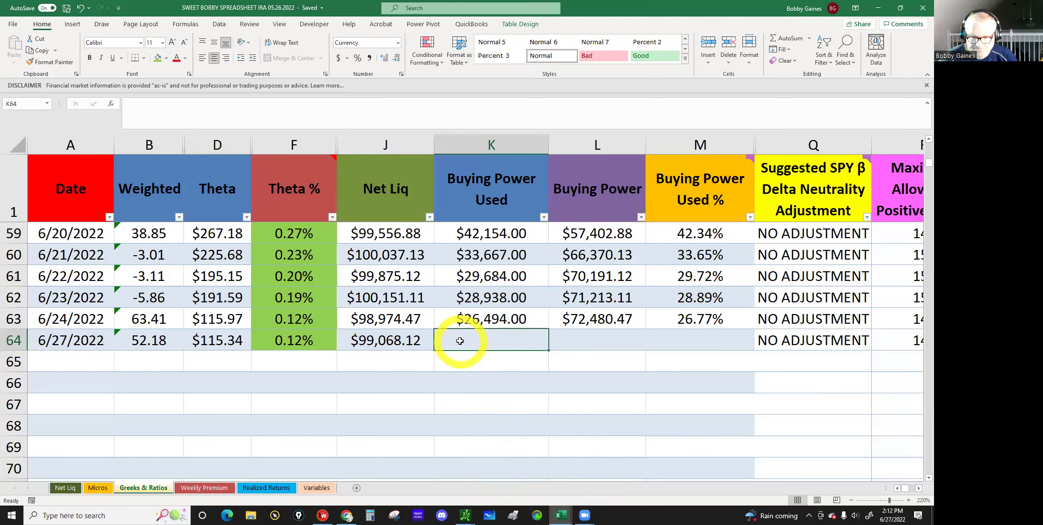
text(26300)
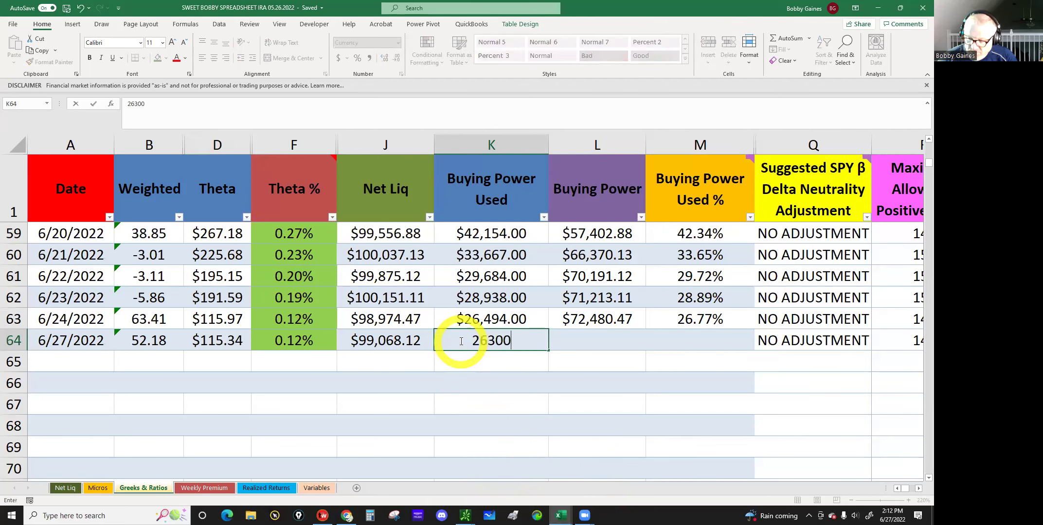
key(Return)
Review the 6/27/2022 row's buying power used percentage, weighted delta, maximum allowable positive deltas and theta percentage.
click(691, 343)
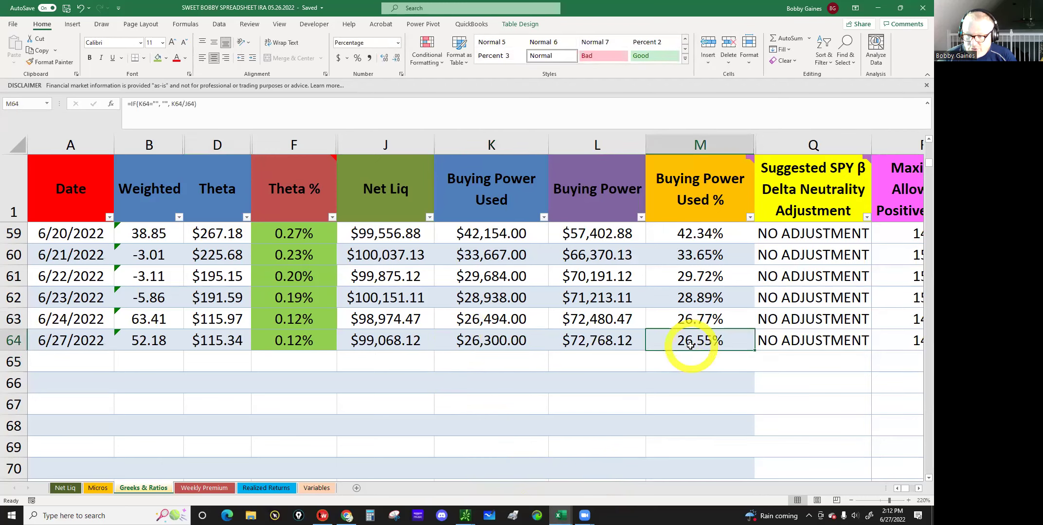
click(140, 340)
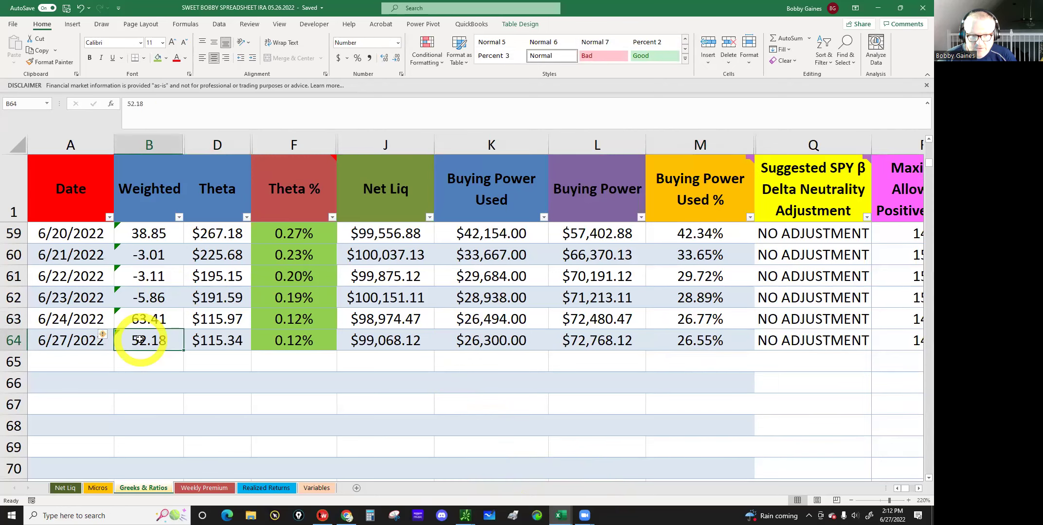
click(918, 489)
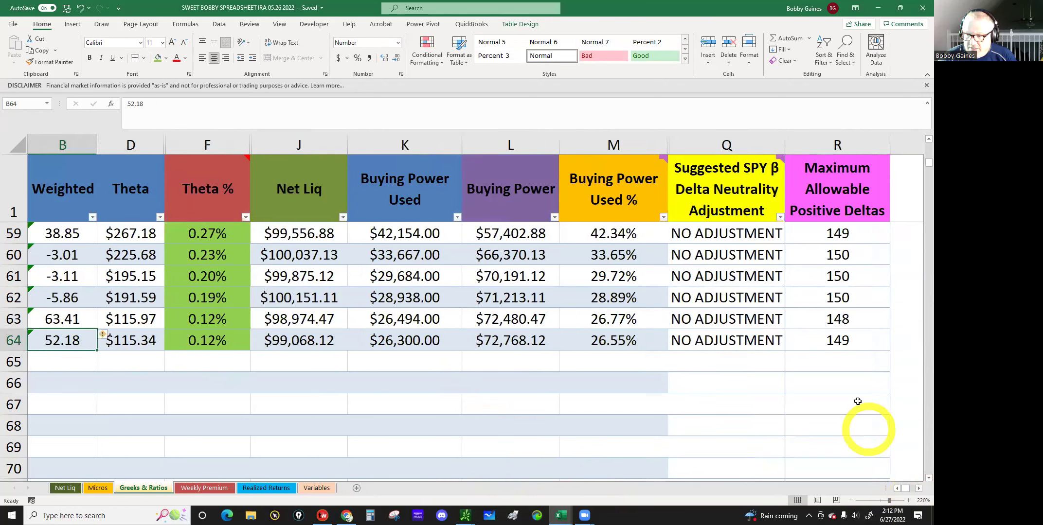
click(834, 341)
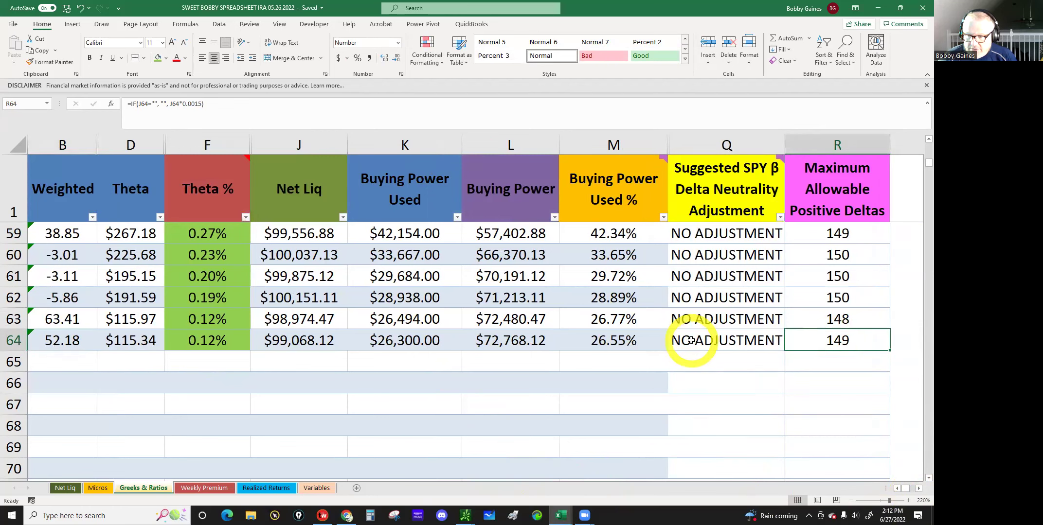
click(619, 342)
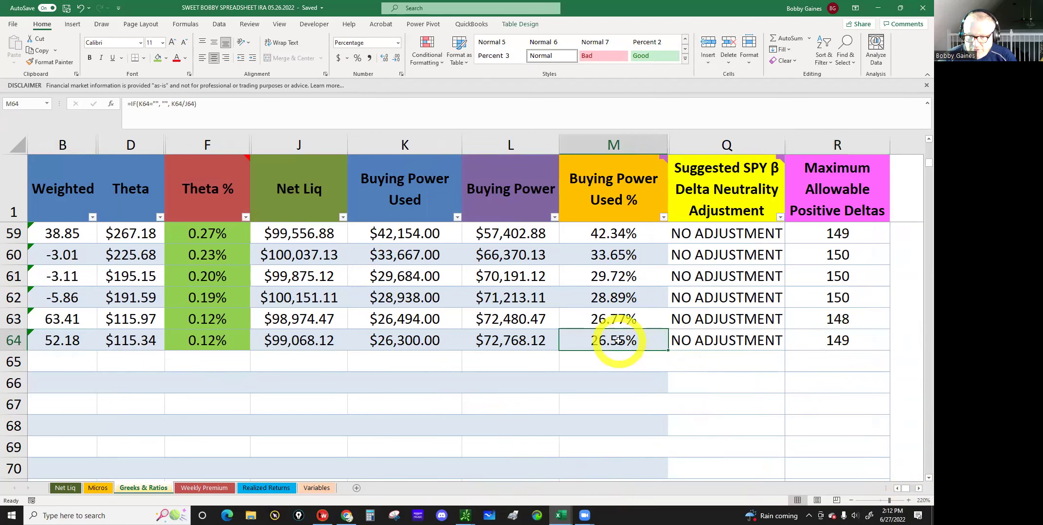
click(201, 340)
View the /ES intraday charts in thinkorswim and return to the IRA workbook.
mouse_move(465, 515)
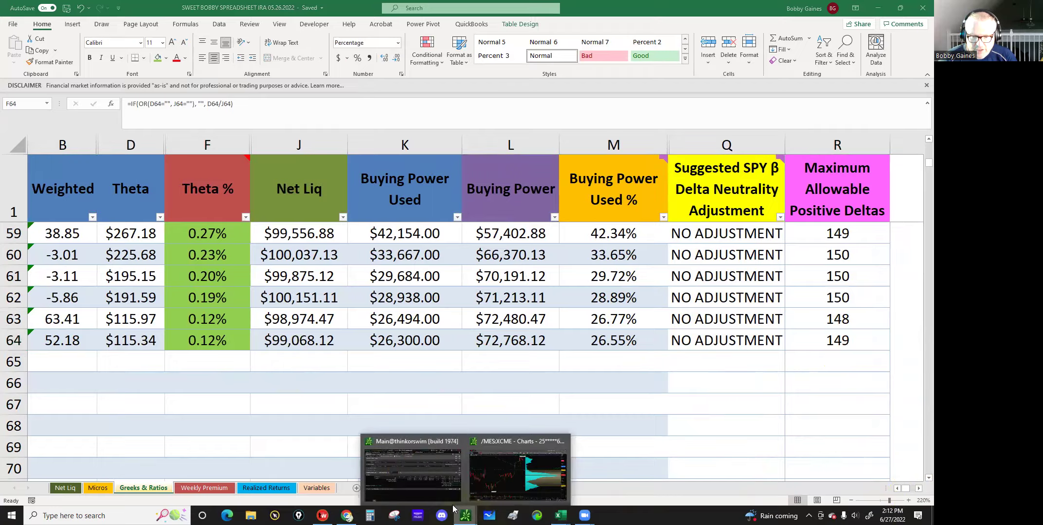
click(415, 470)
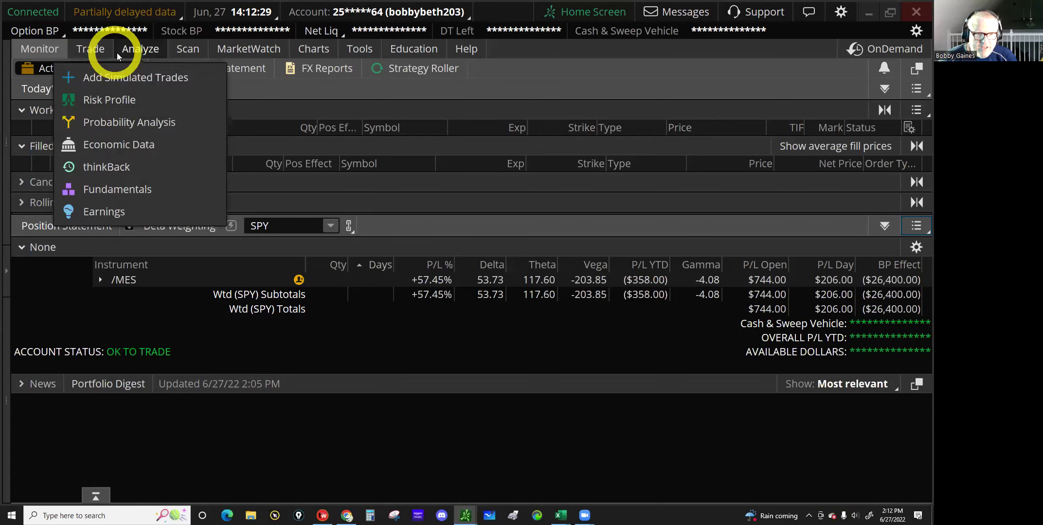
click(322, 52)
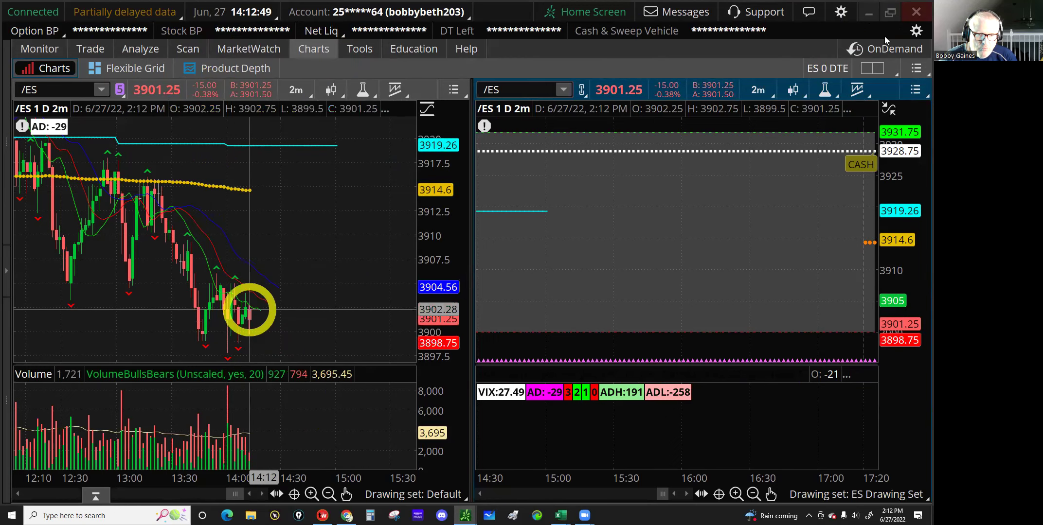
click(868, 19)
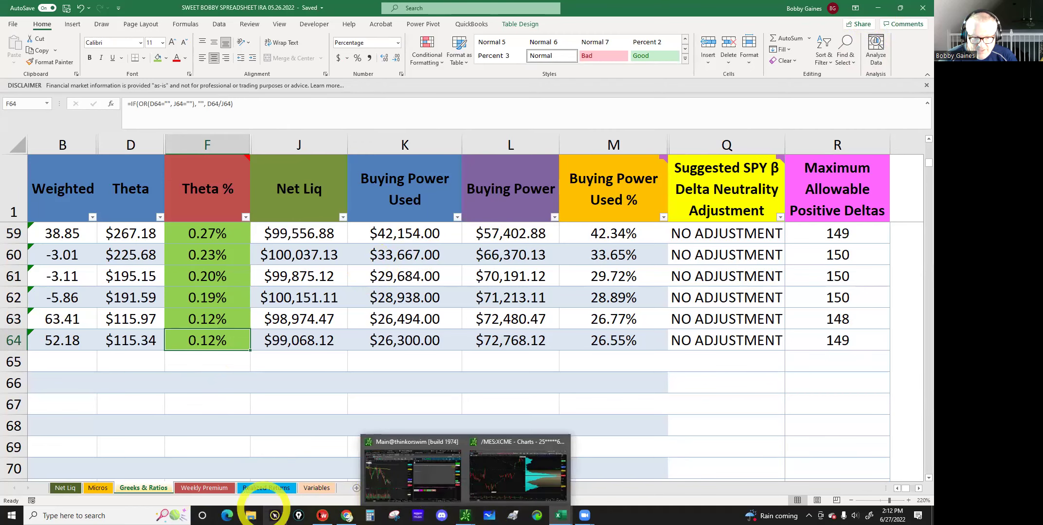
Switch to tastyworks, load /MESU2 and expand the Aug 19, 2022 expiration in the option table.
click(322, 514)
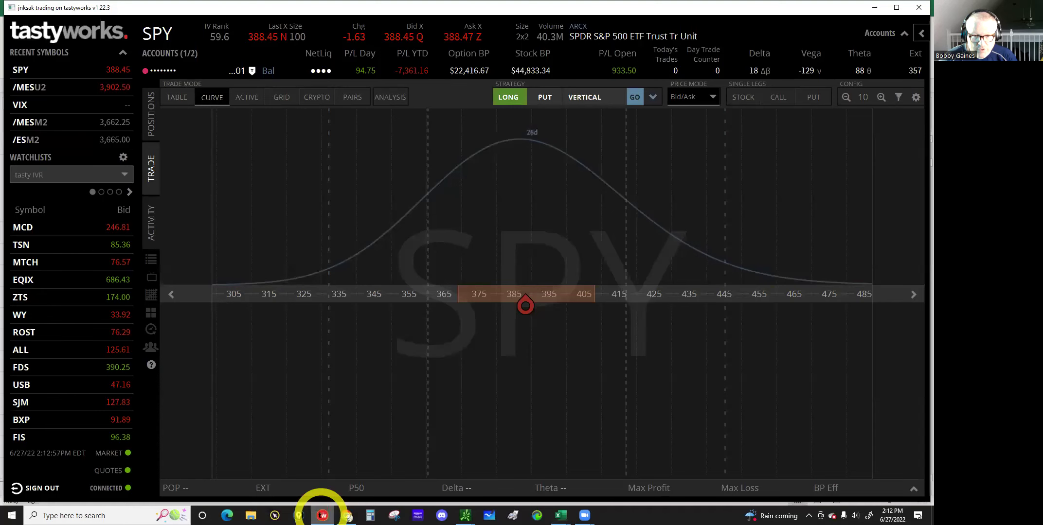
click(164, 34)
text(/MES)
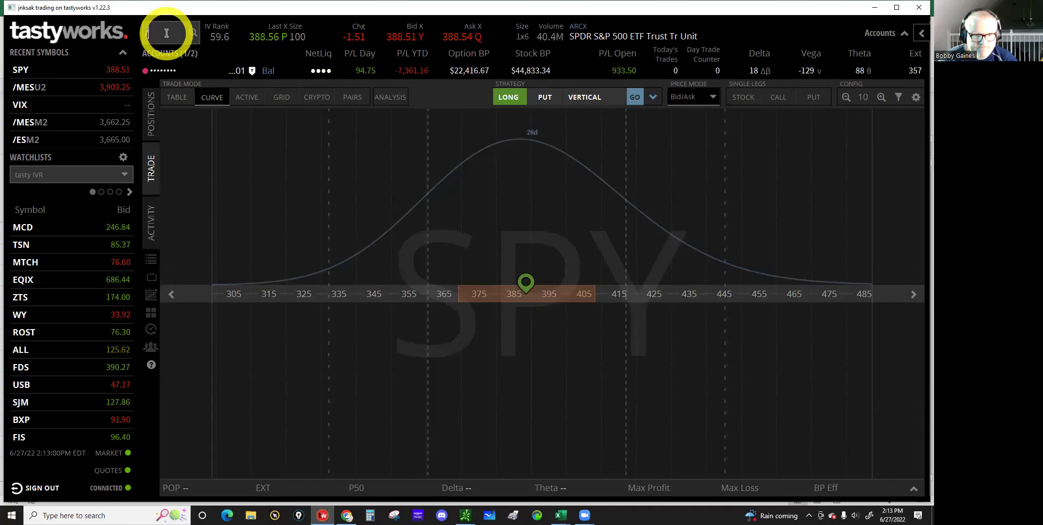
text(U2)
key(Return)
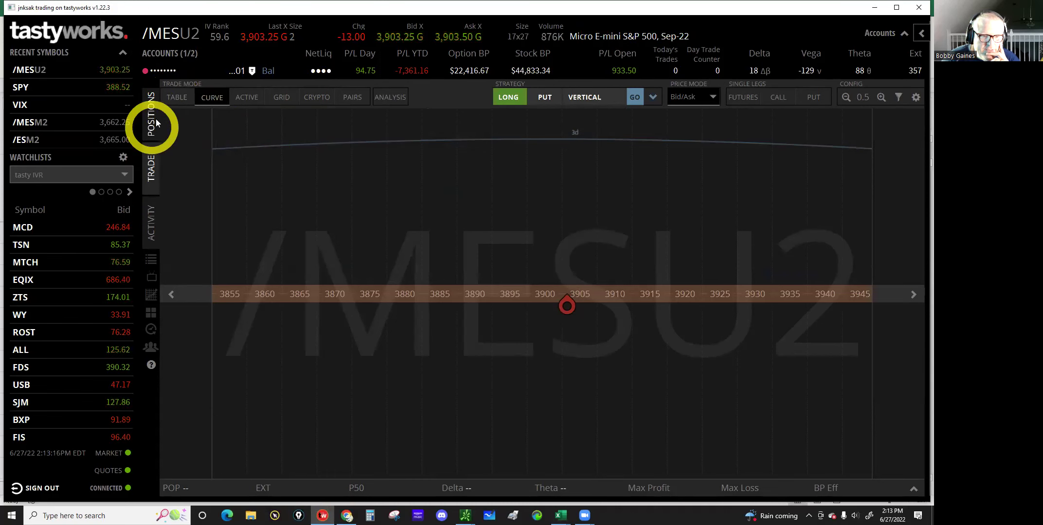
click(172, 98)
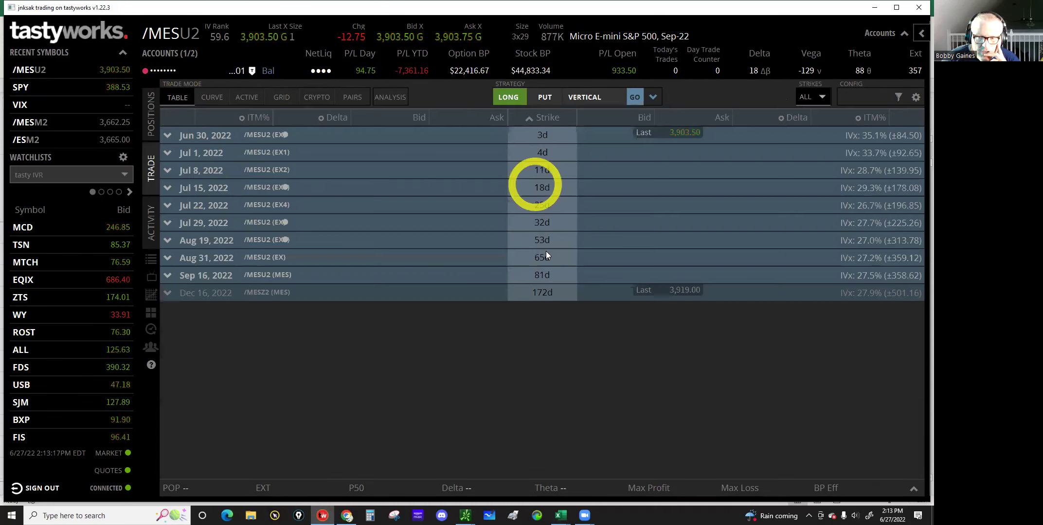
click(195, 239)
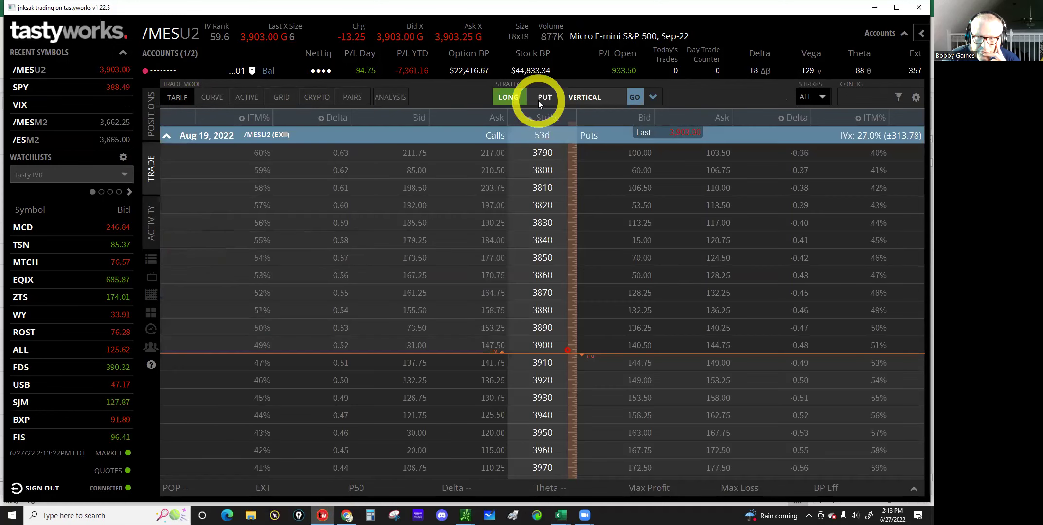
Turn on Show Positions in the Trade display settings and return to the full-width option chain.
click(920, 33)
click(914, 32)
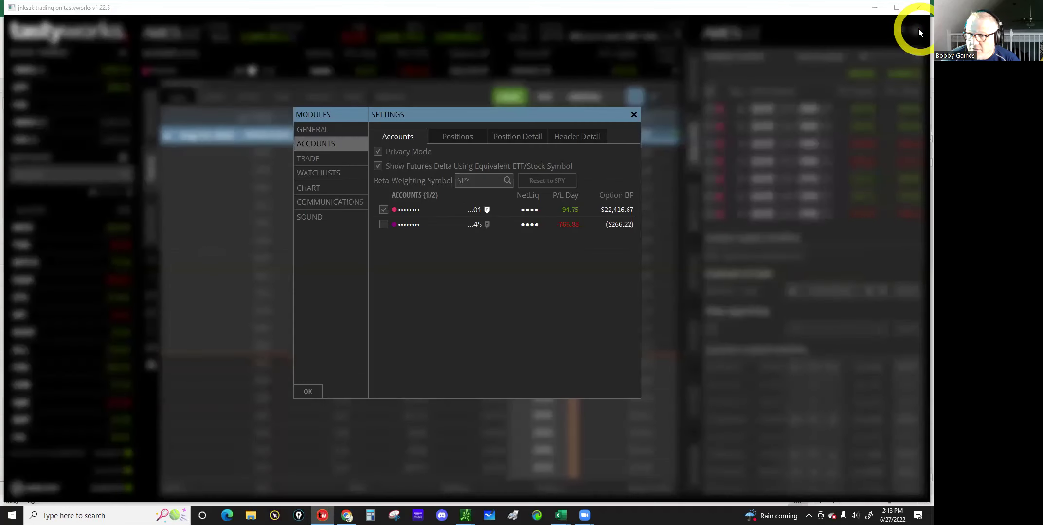
click(314, 159)
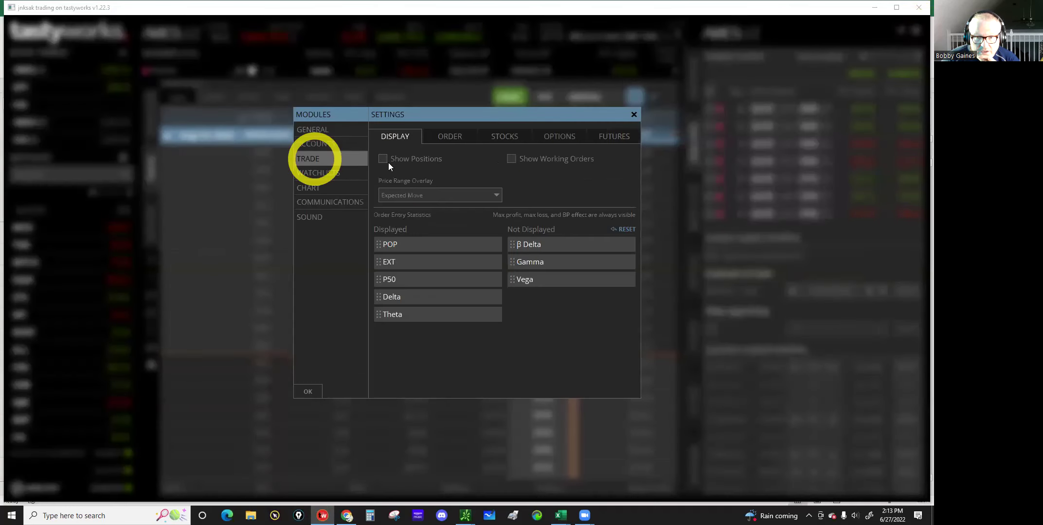
click(299, 395)
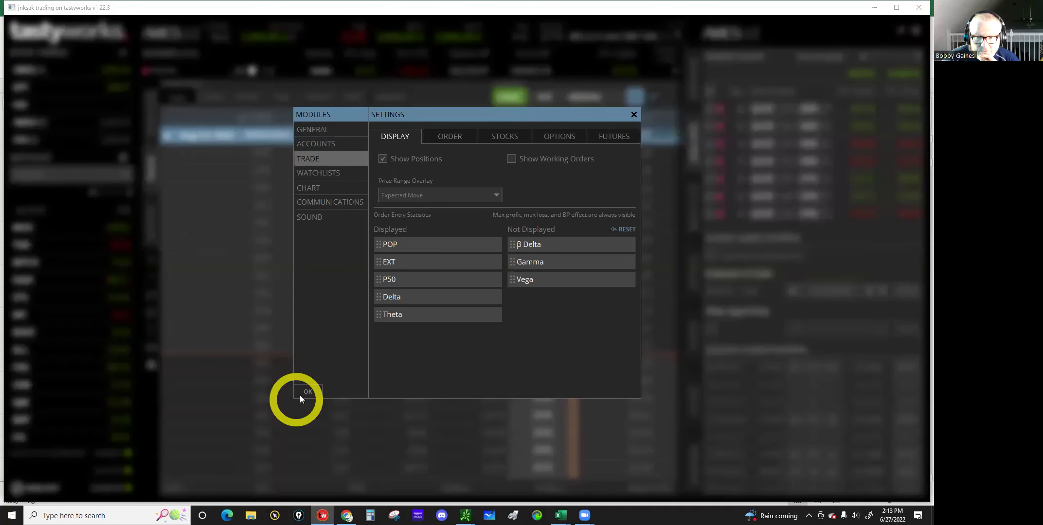
click(572, 216)
click(675, 36)
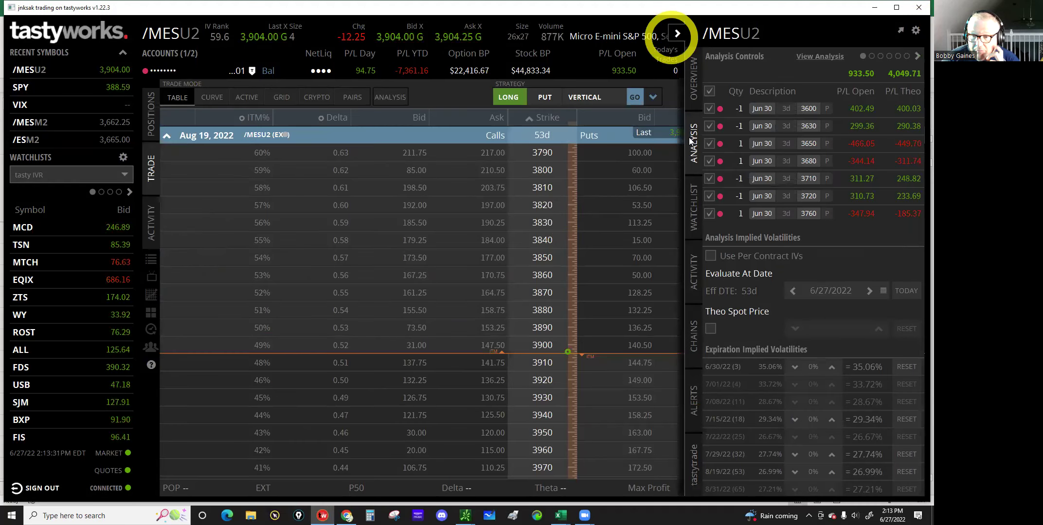
click(698, 206)
Set up a one-lot long put vertical for Aug 19, widen it to 50 points and shift the strikes down to 3720/3670.
click(639, 97)
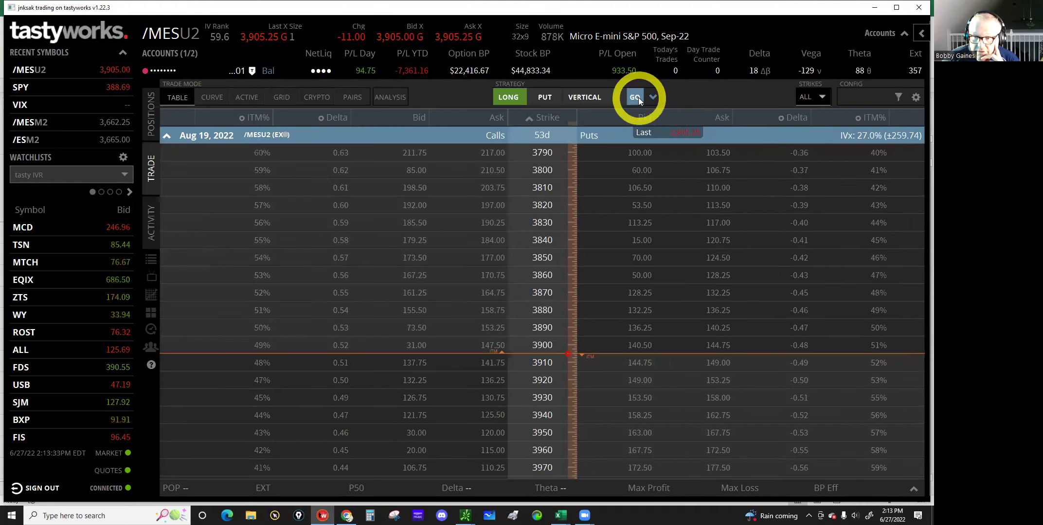
click(633, 251)
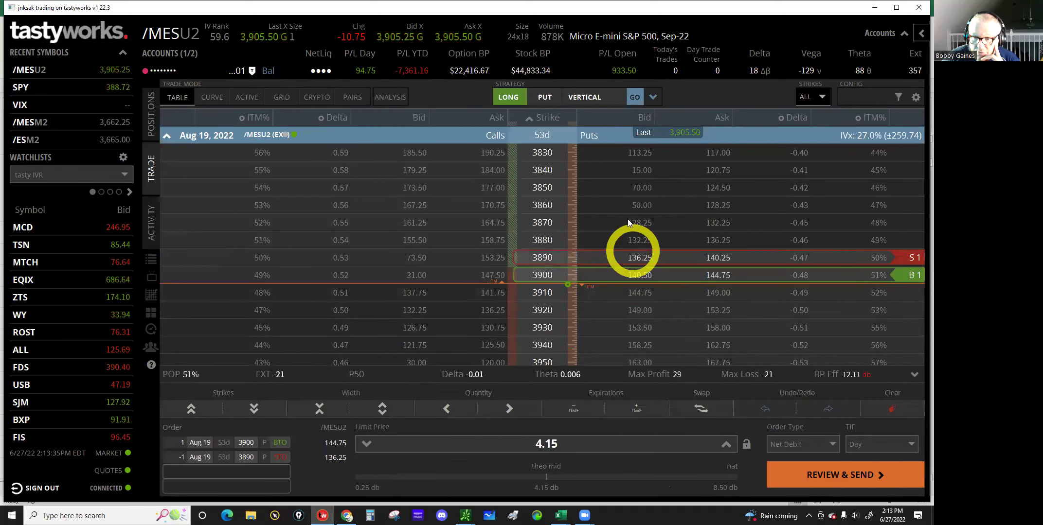
click(628, 201)
click(221, 411)
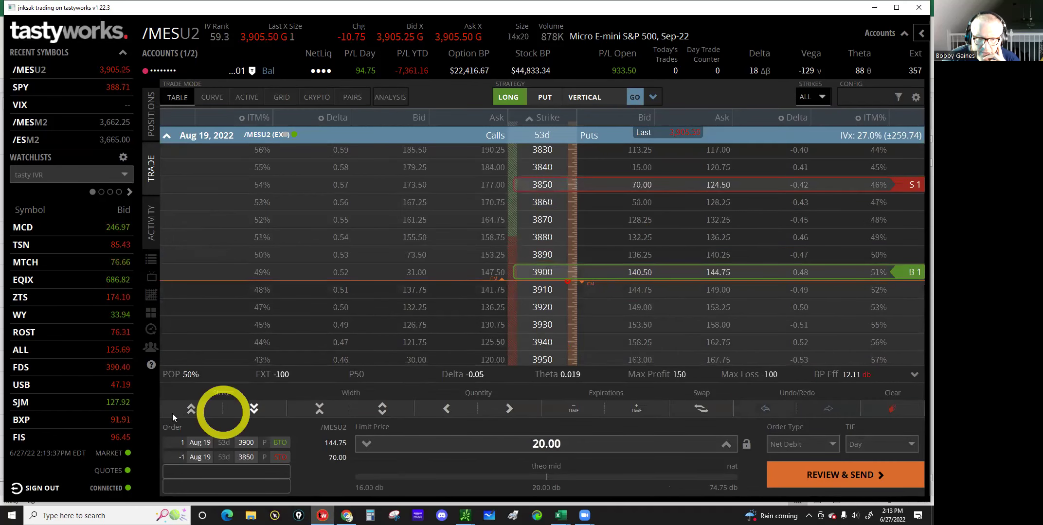
click(187, 412)
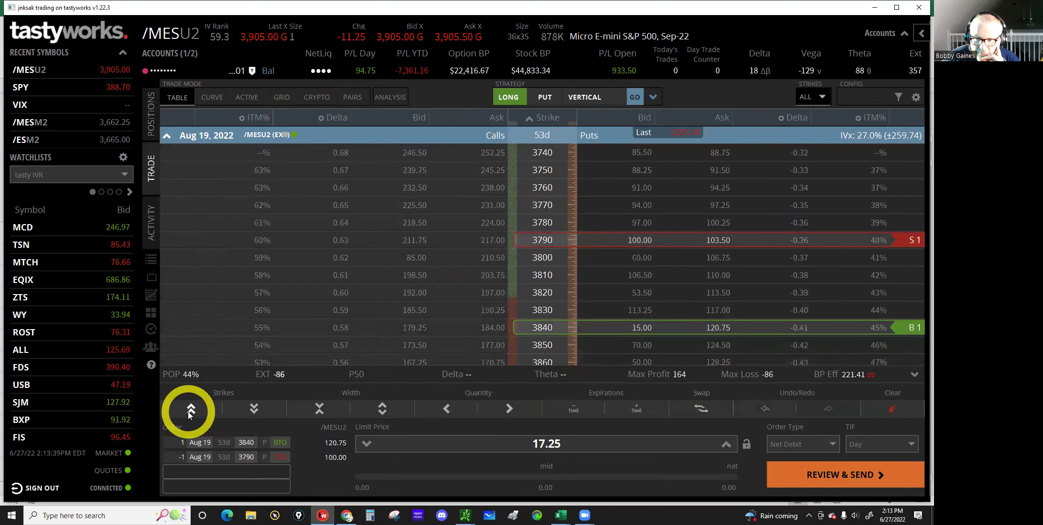
click(187, 412)
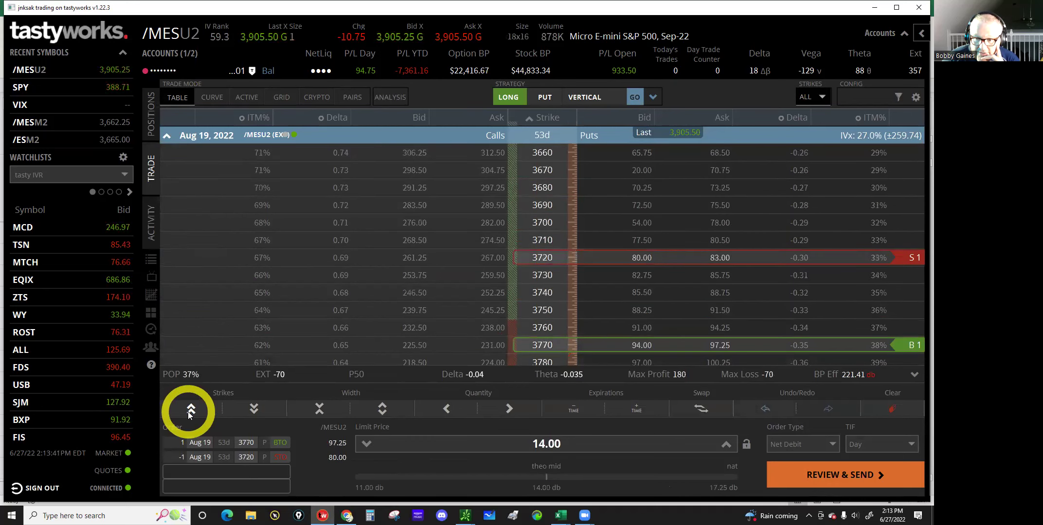
click(187, 412)
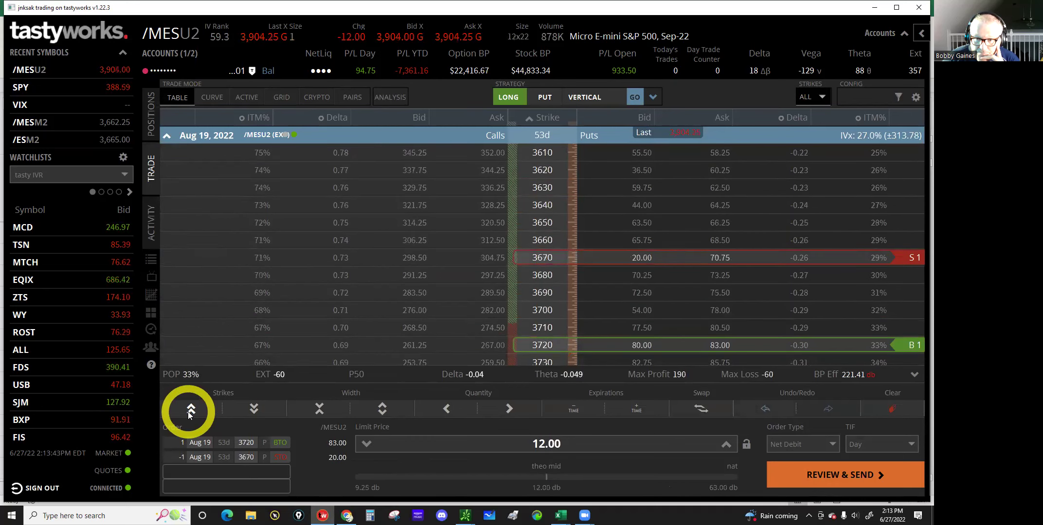
Shift the Aug 19 long put vertical down to the 3640/3590 strikes, keeping its 50-point width.
click(188, 411)
click(187, 412)
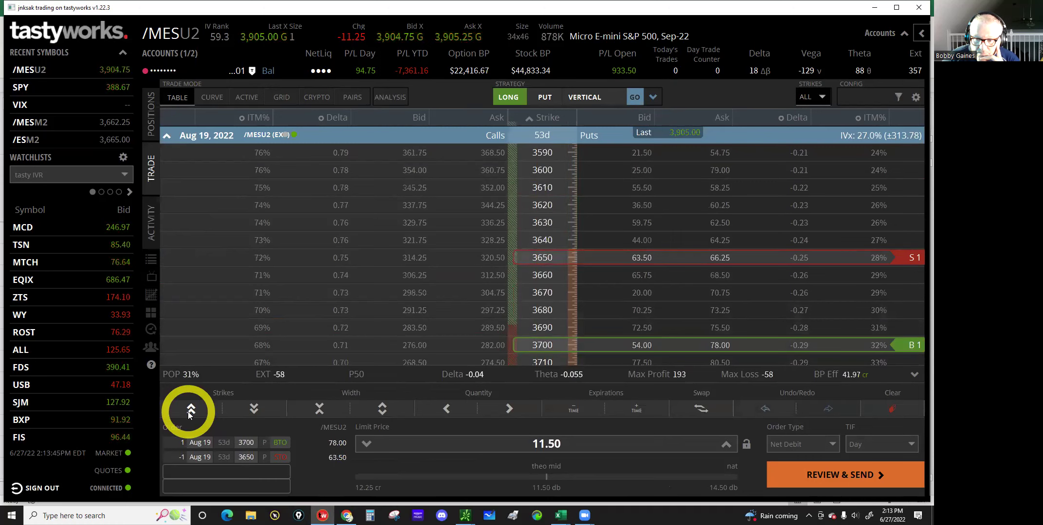
click(187, 412)
click(187, 412)
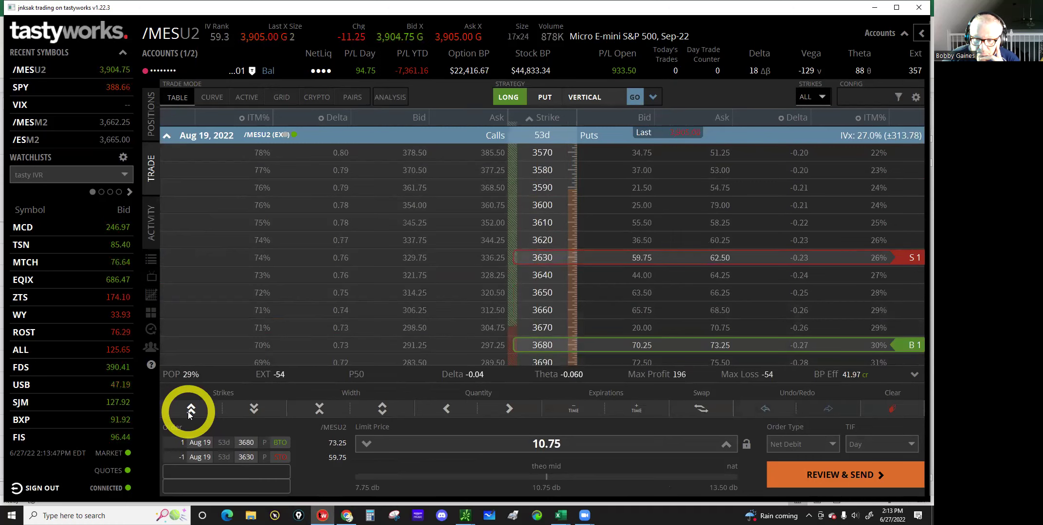
click(187, 412)
click(188, 412)
click(187, 411)
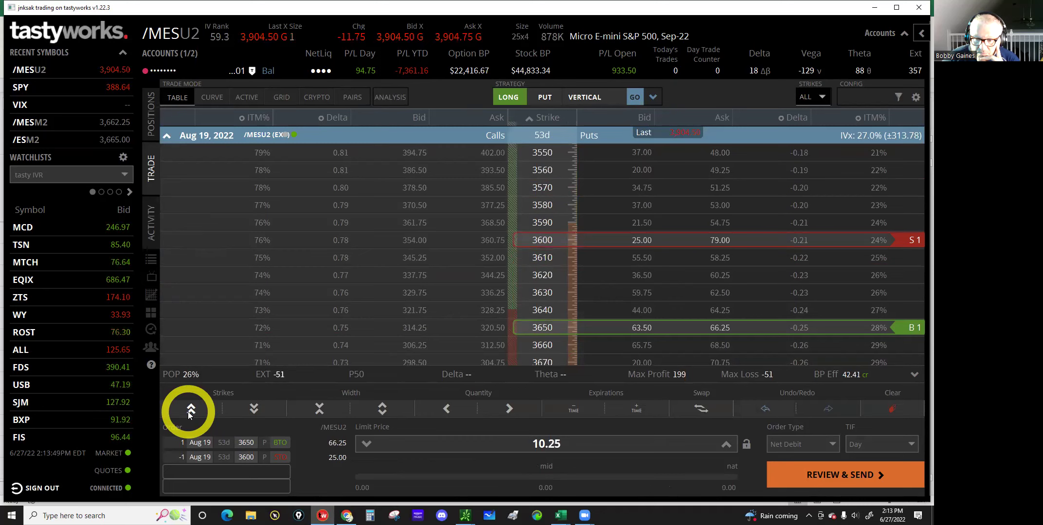
click(189, 411)
click(564, 276)
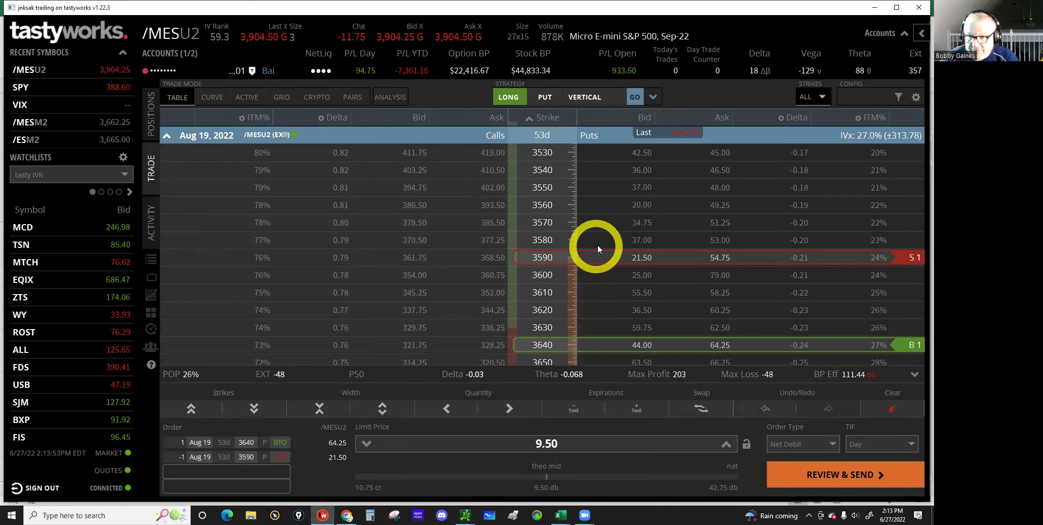
Raise the put spread's limit price to a 9.75 debit, then review and send the order.
scroll(643, 250, up, 4)
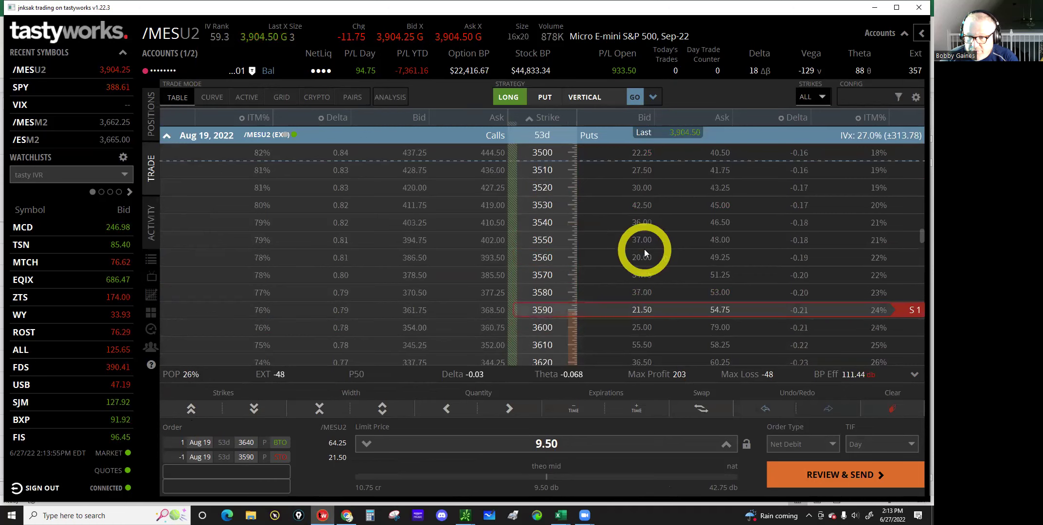
scroll(644, 250, down, 5)
click(725, 442)
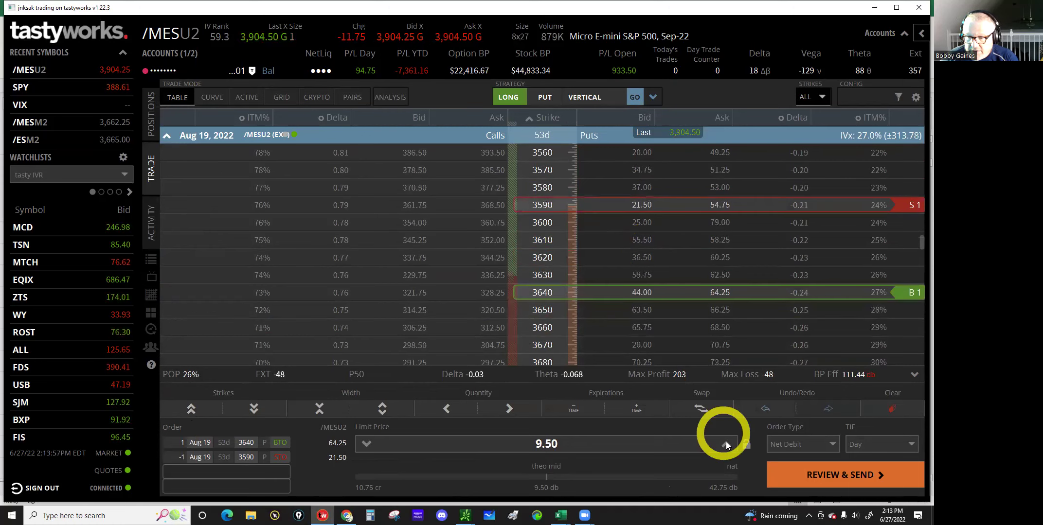
click(810, 480)
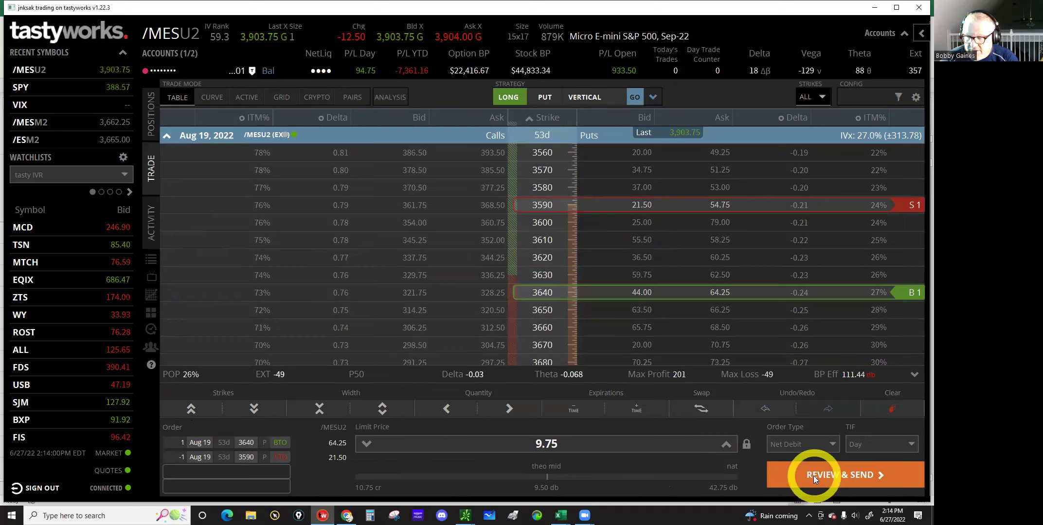
click(814, 475)
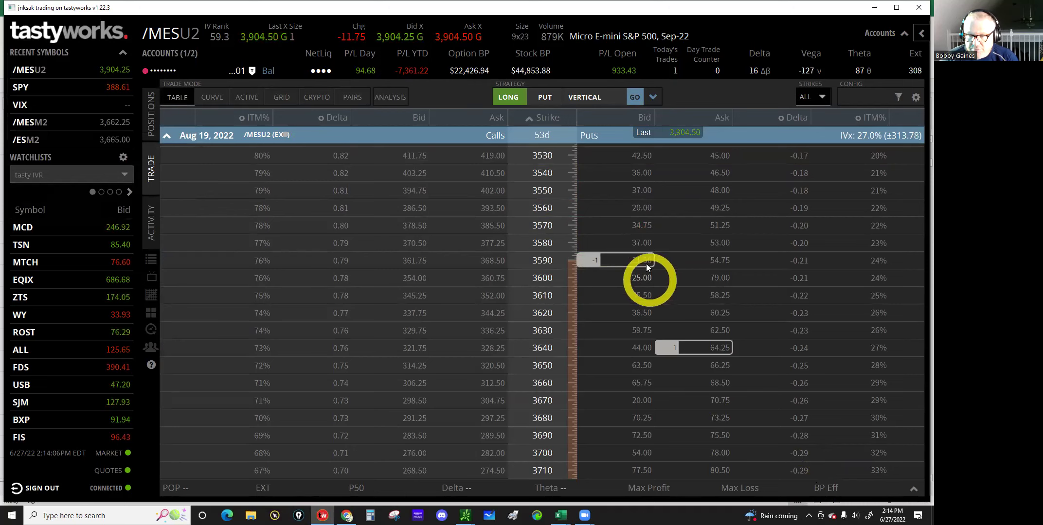
Examine the Aug 19 put bids, deltas and ITM probabilities at strikes far below the new spread.
scroll(642, 260, up, 3)
scroll(642, 261, up, 5)
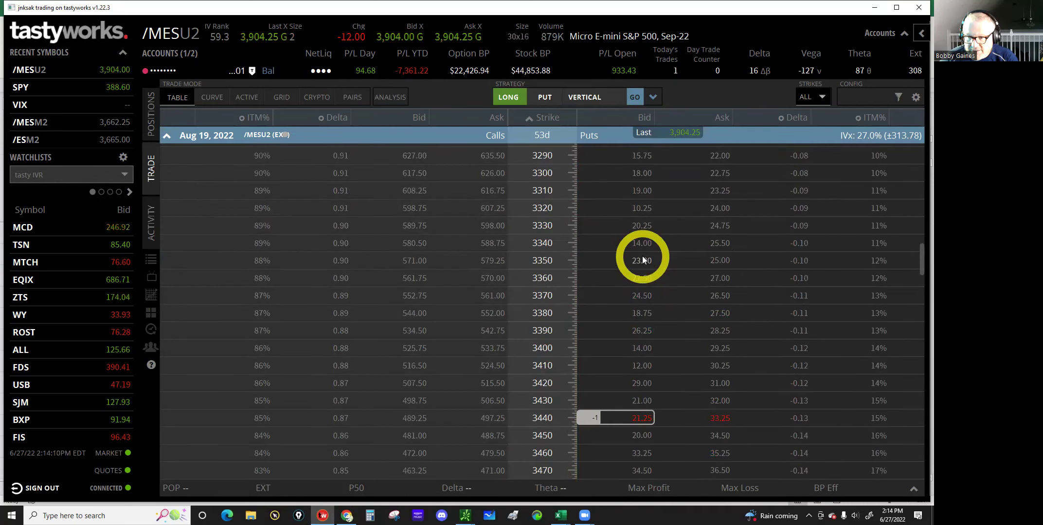
scroll(642, 260, up, 5)
scroll(642, 256, up, 3)
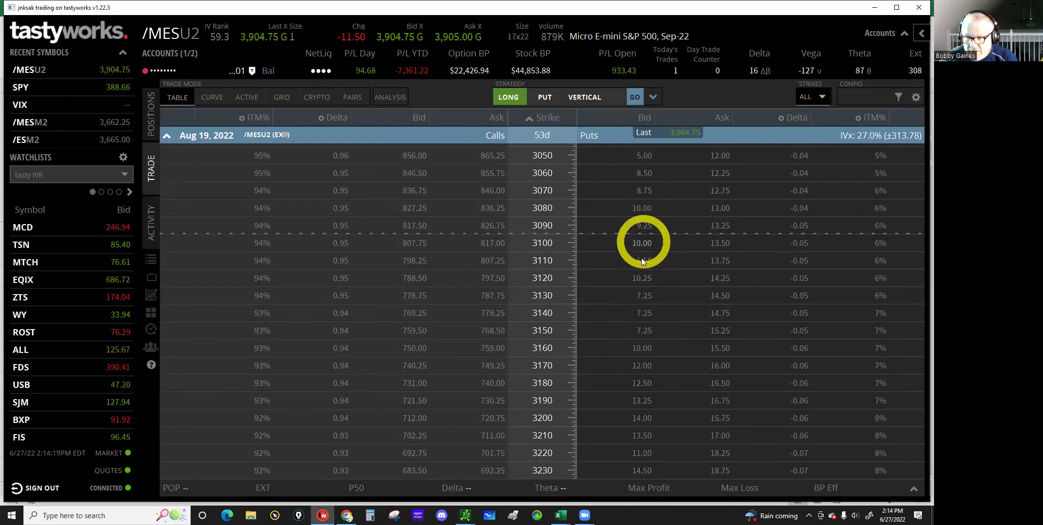
scroll(650, 280, up, 1)
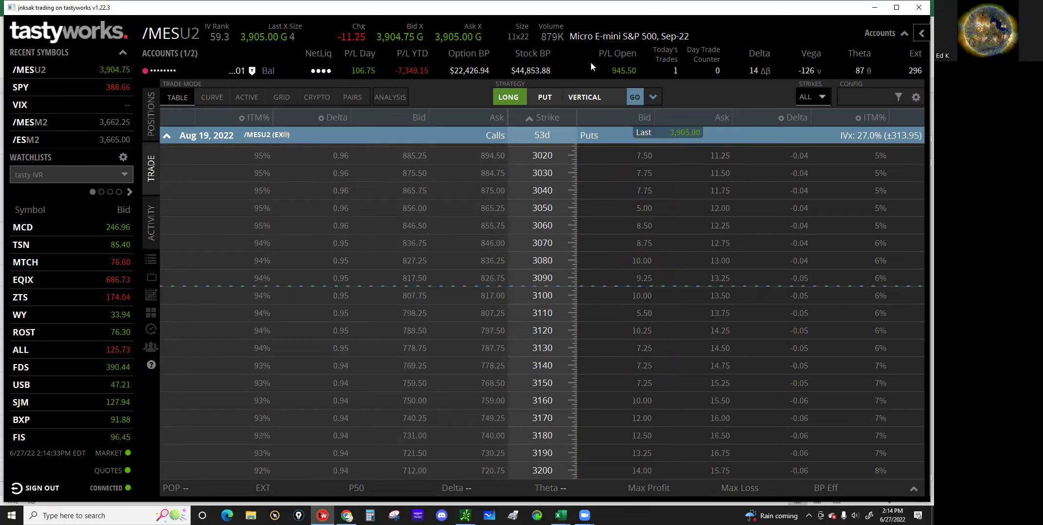
scroll(646, 295, down, 2)
scroll(646, 295, down, 6)
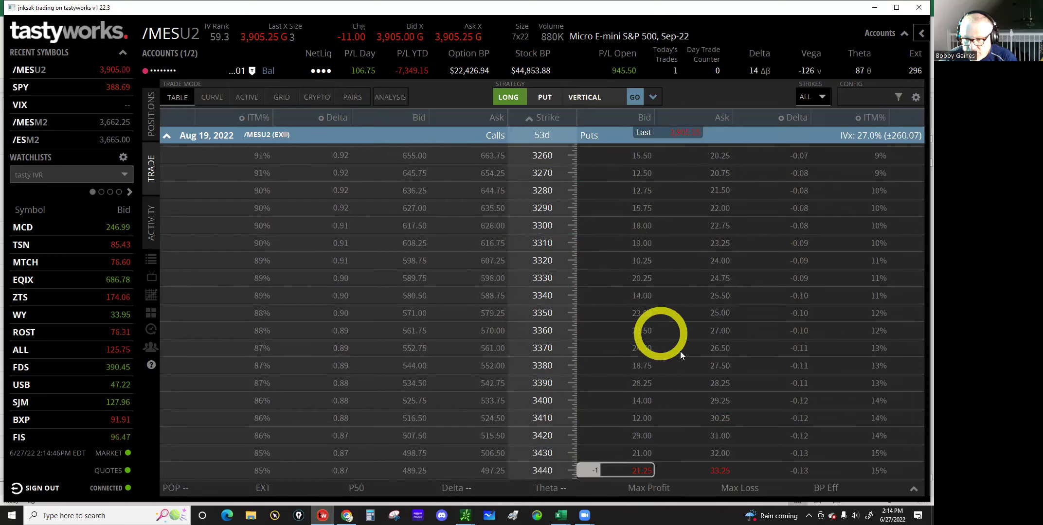
scroll(680, 351, down, 1)
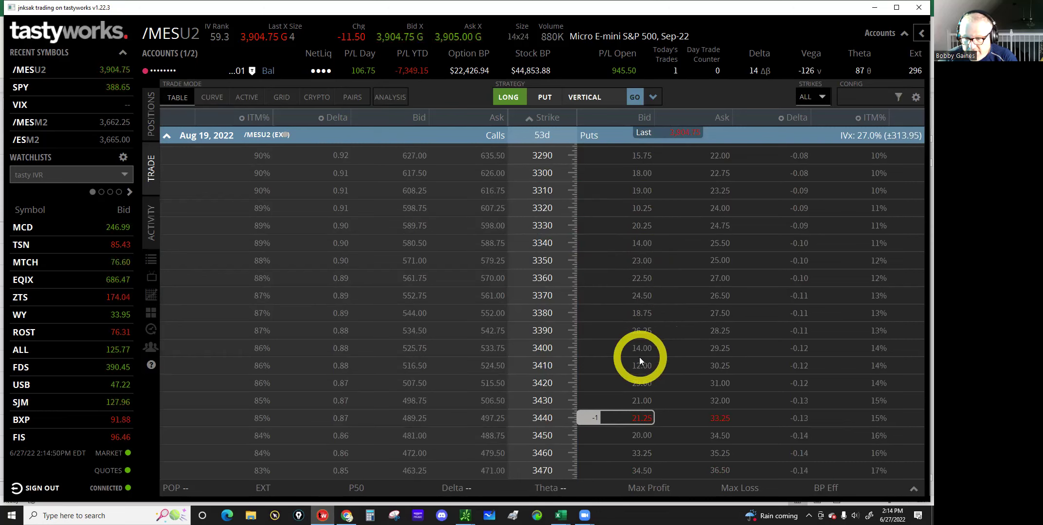
Switch to thinkorswim, show the /MES option chain for trading and expand the 53-day AUG 22 expiration.
mouse_move(465, 517)
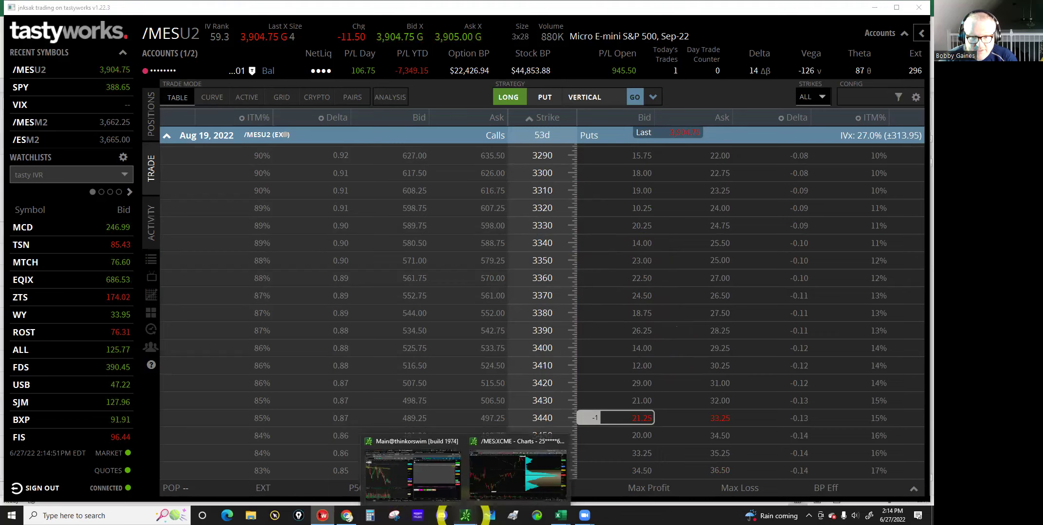
click(419, 472)
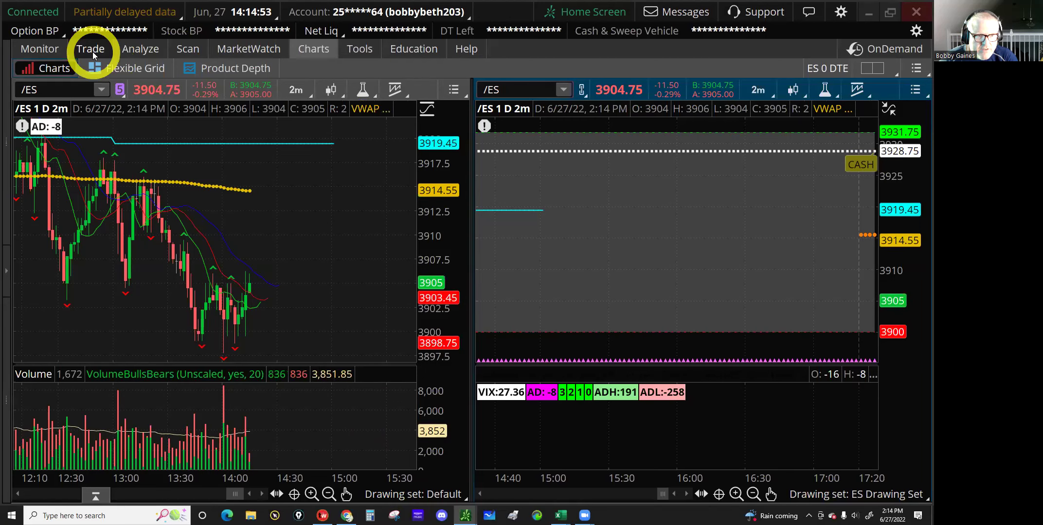
click(92, 51)
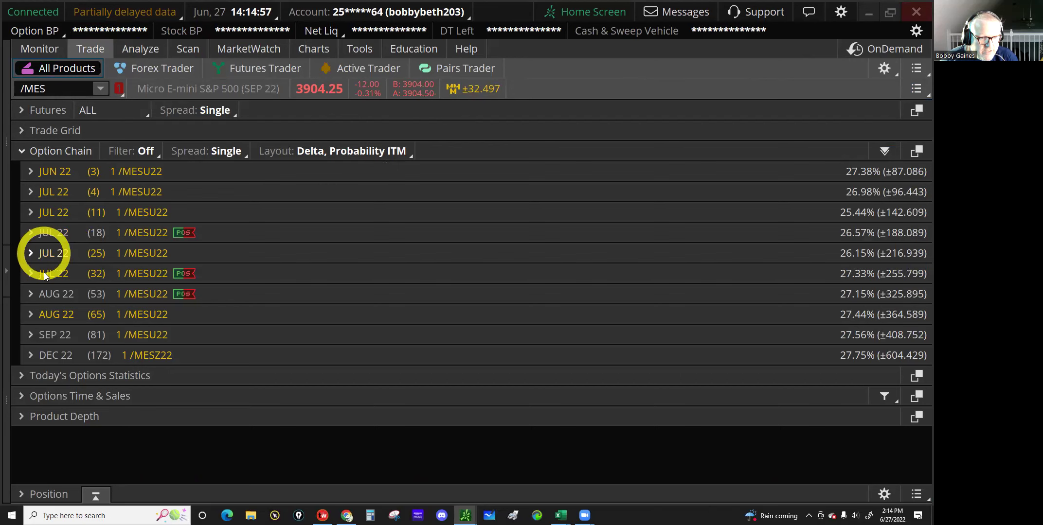
click(44, 294)
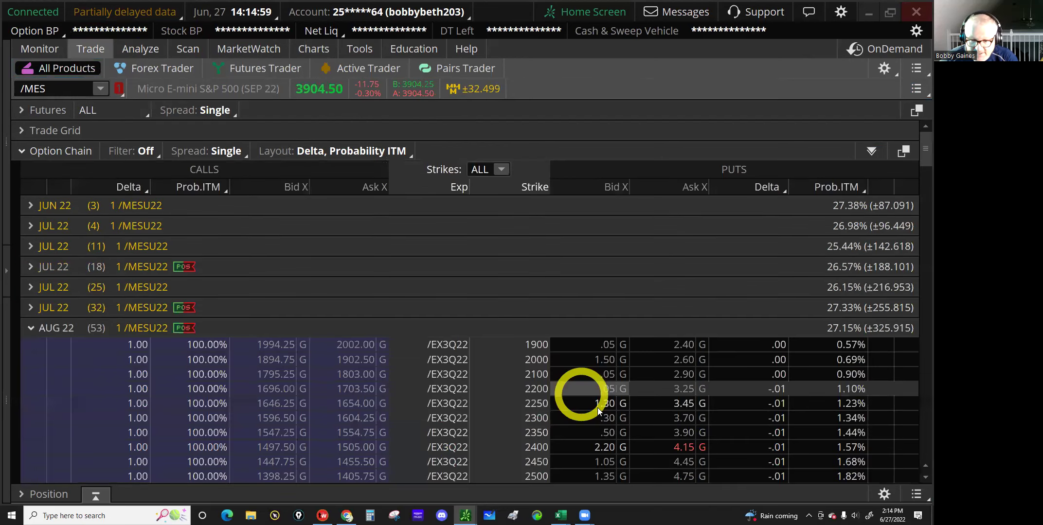
Start an AUG 22 order selling one 3330 put, then collapse the order entry to return to the chain.
scroll(598, 407, down, 3)
scroll(598, 408, down, 5)
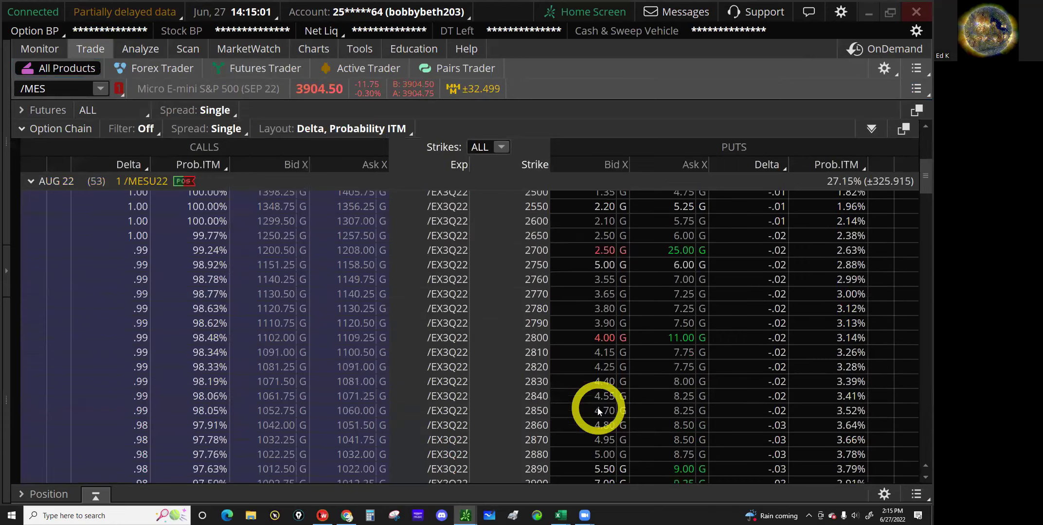
scroll(597, 408, down, 6)
scroll(598, 407, down, 5)
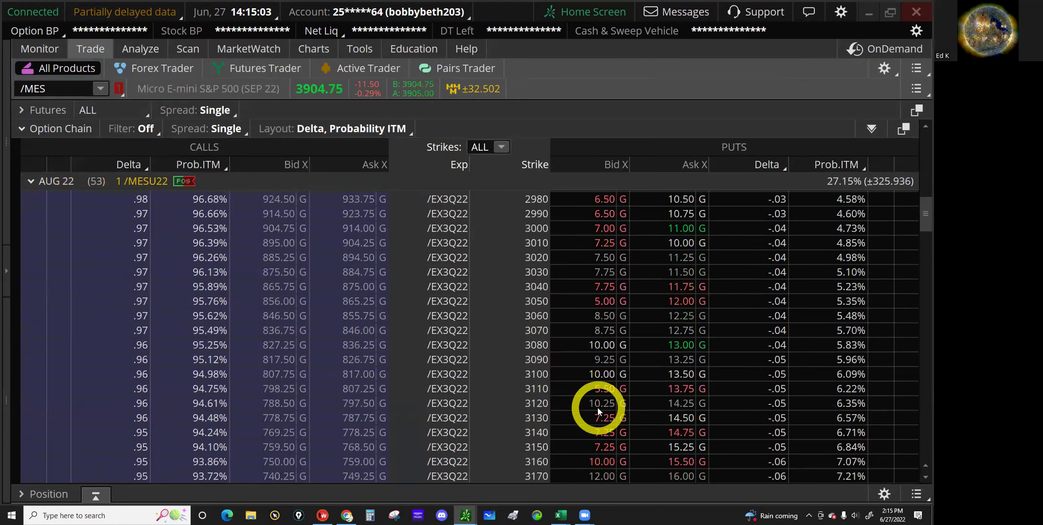
scroll(598, 408, down, 5)
scroll(597, 408, down, 3)
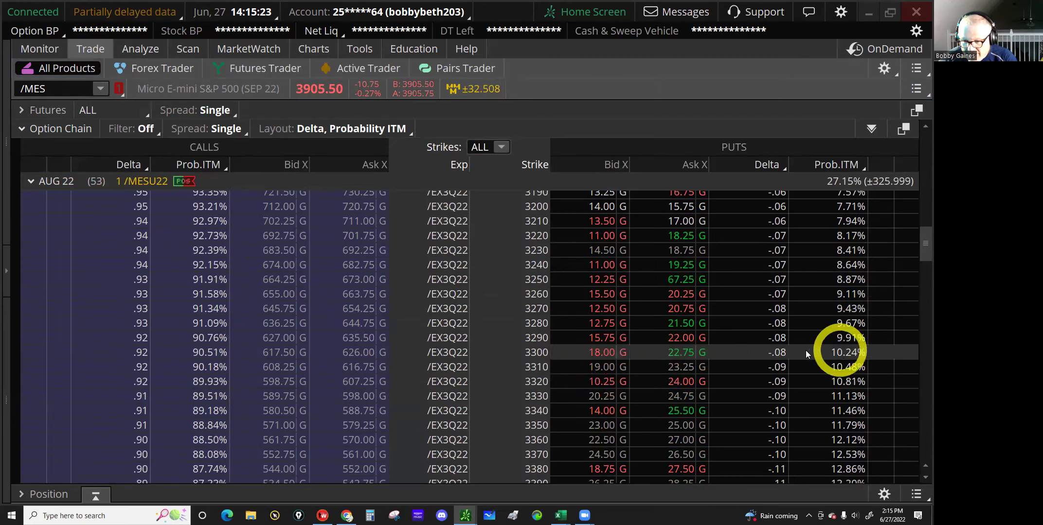
click(596, 395)
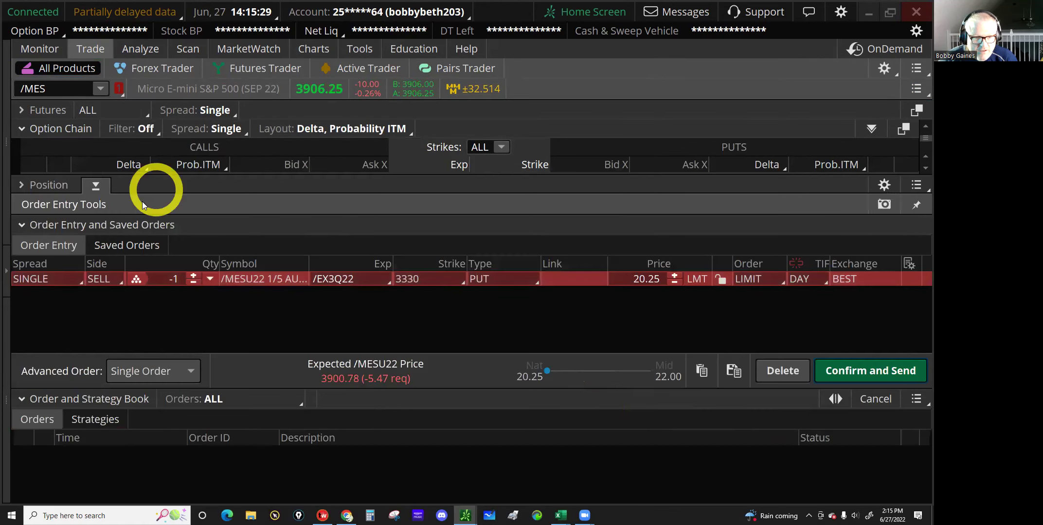
click(96, 185)
click(95, 359)
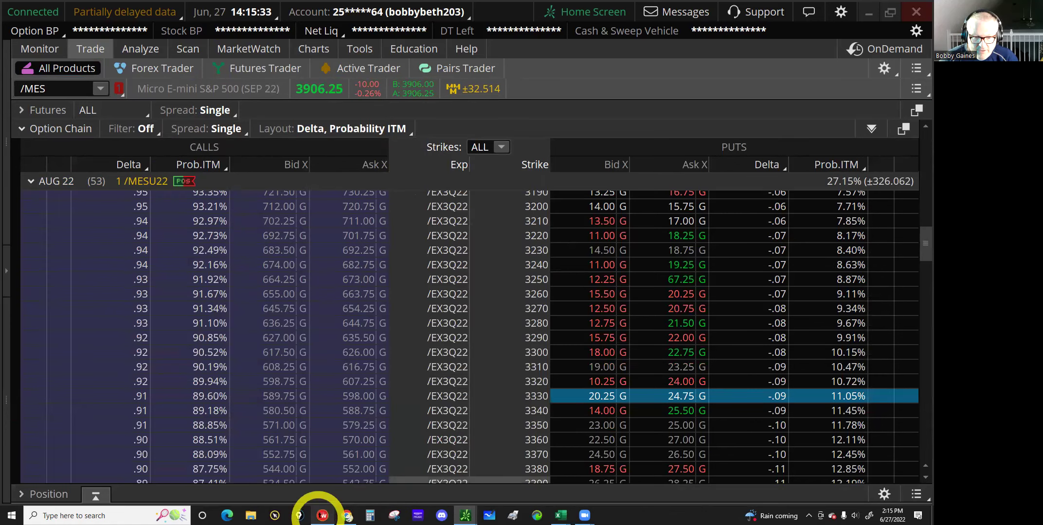
Look back at tastyworks briefly, then add one long AUG 22 3640 put to the thinkorswim order.
click(315, 518)
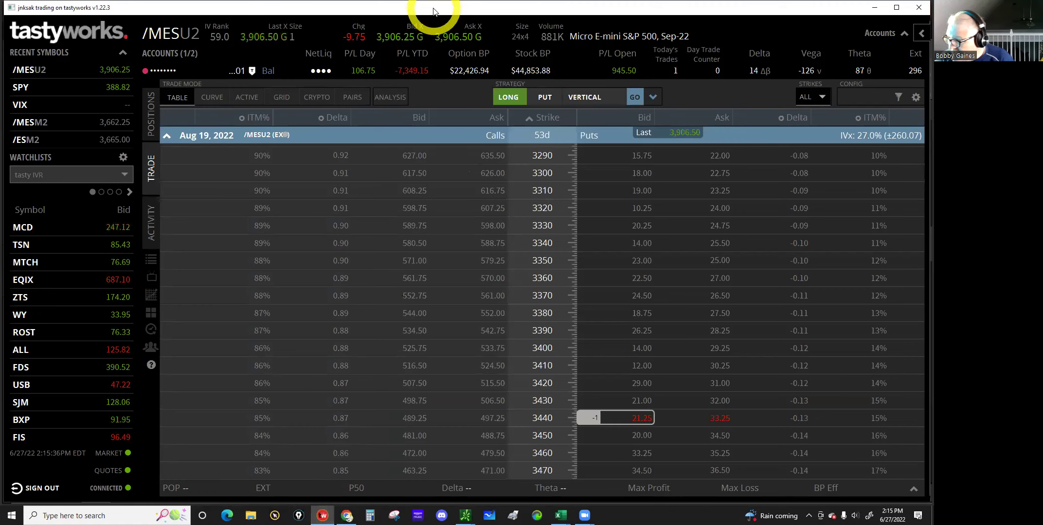
key(alt+Tab)
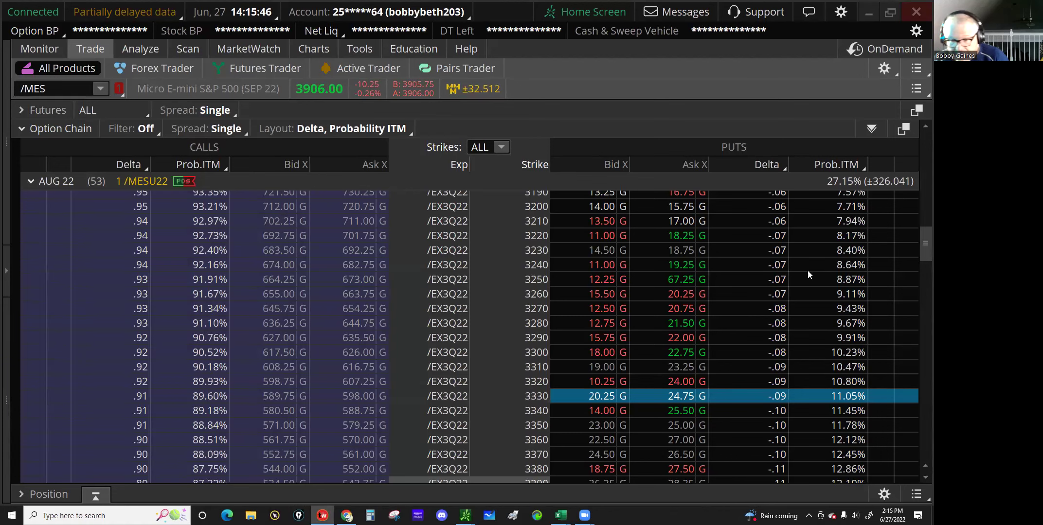
scroll(632, 420, down, 3)
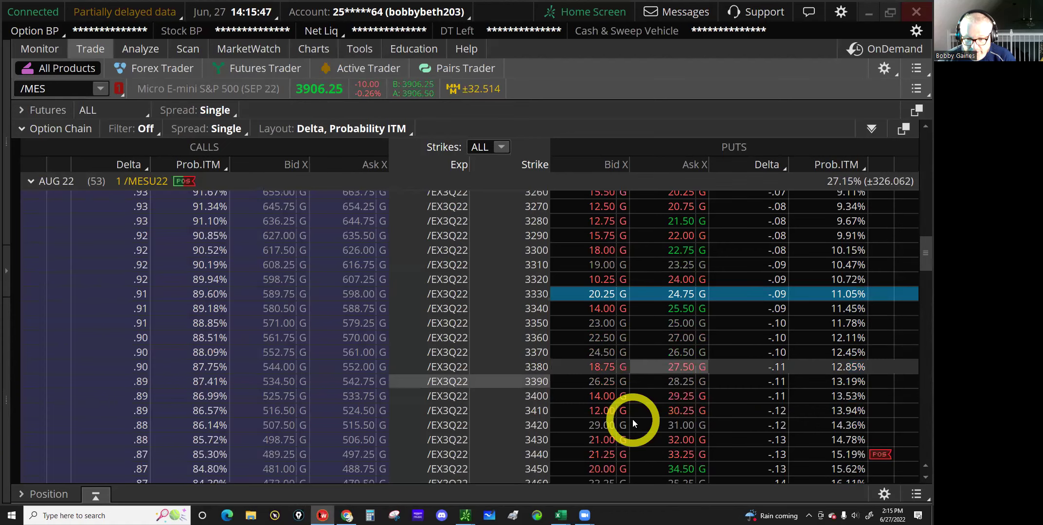
scroll(633, 420, down, 5)
scroll(597, 425, down, 3)
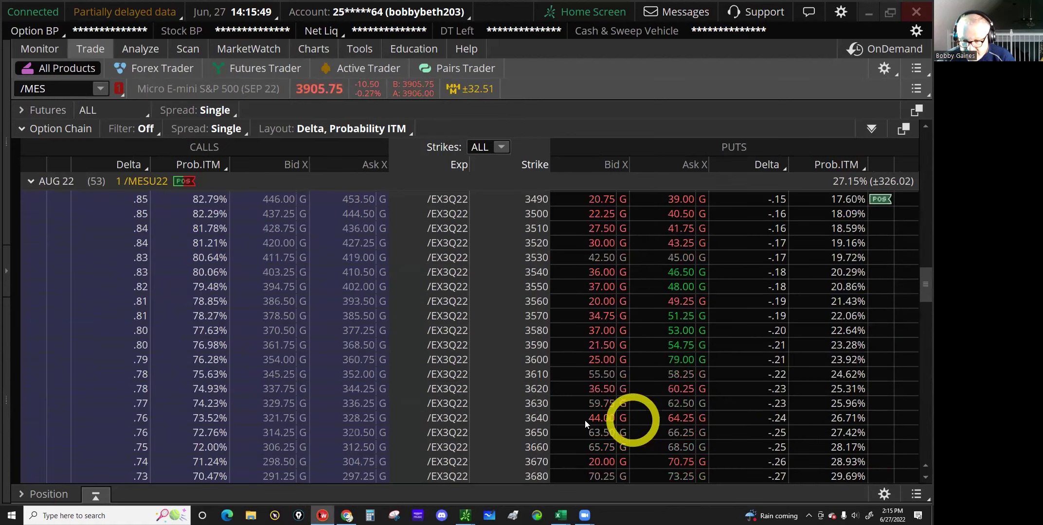
click(688, 416)
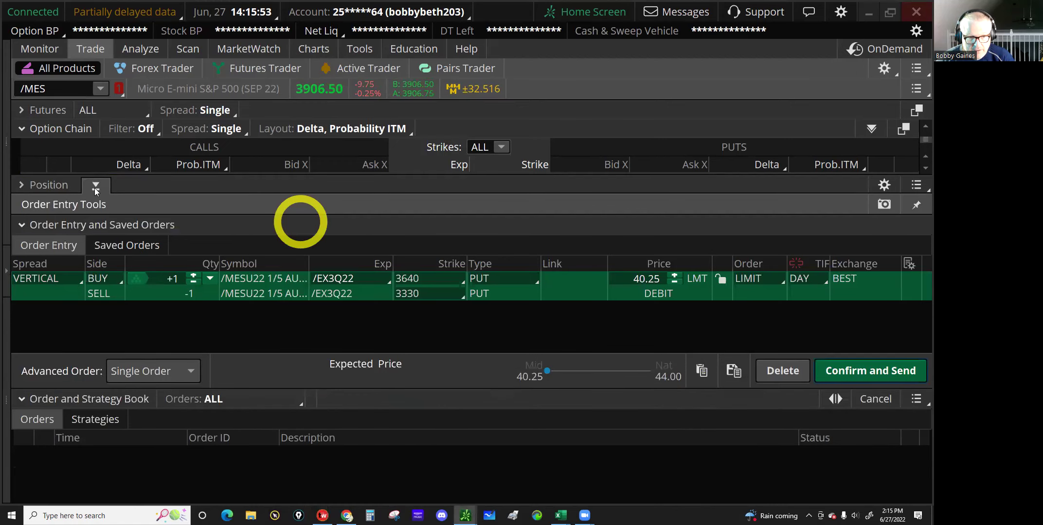
click(96, 187)
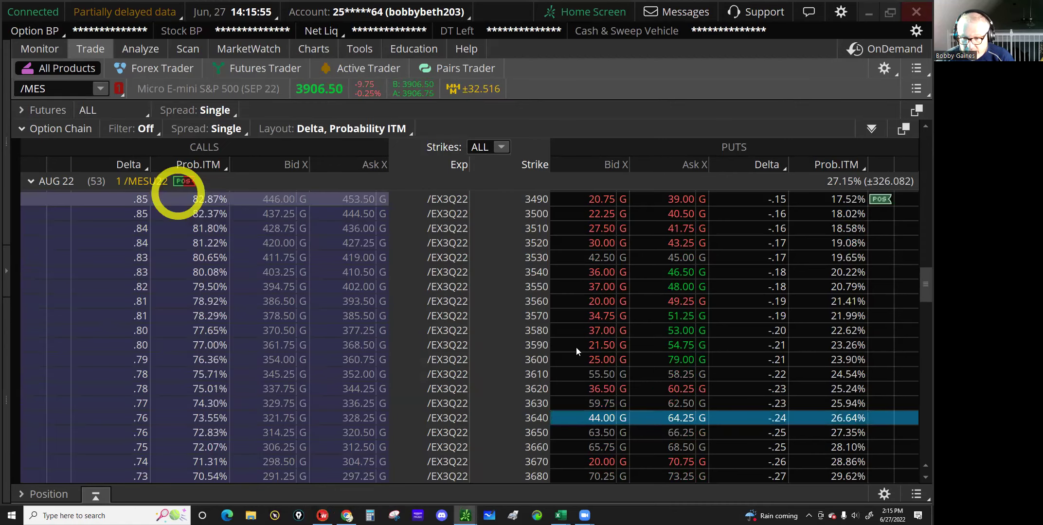
Add one short AUG 22 3590 put to the order and set its limit price to a 12.75 credit.
click(603, 345)
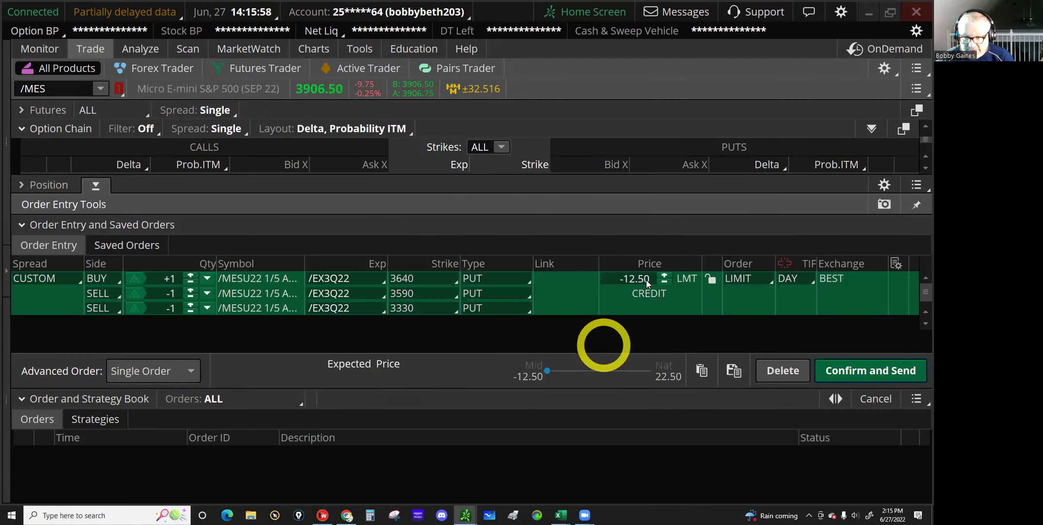
click(646, 280)
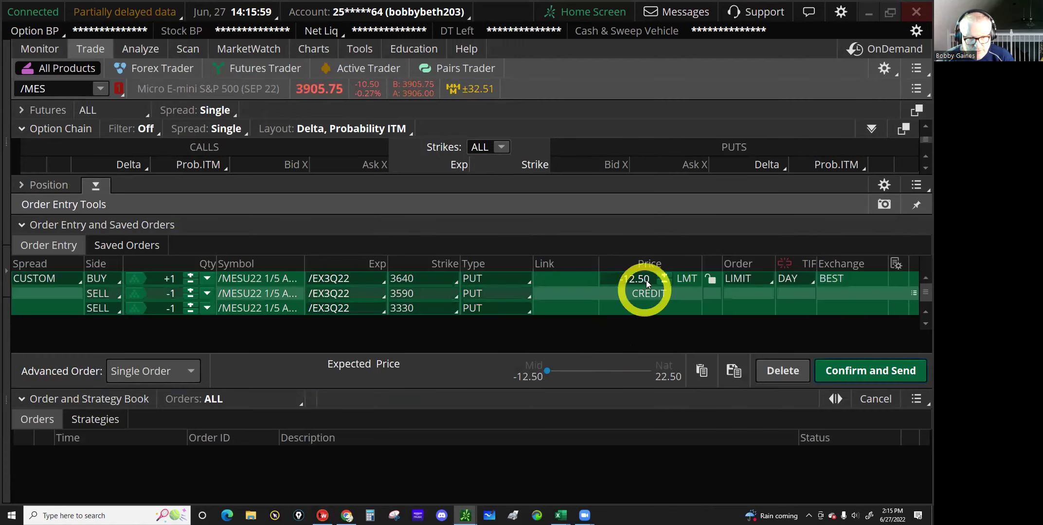
click(646, 280)
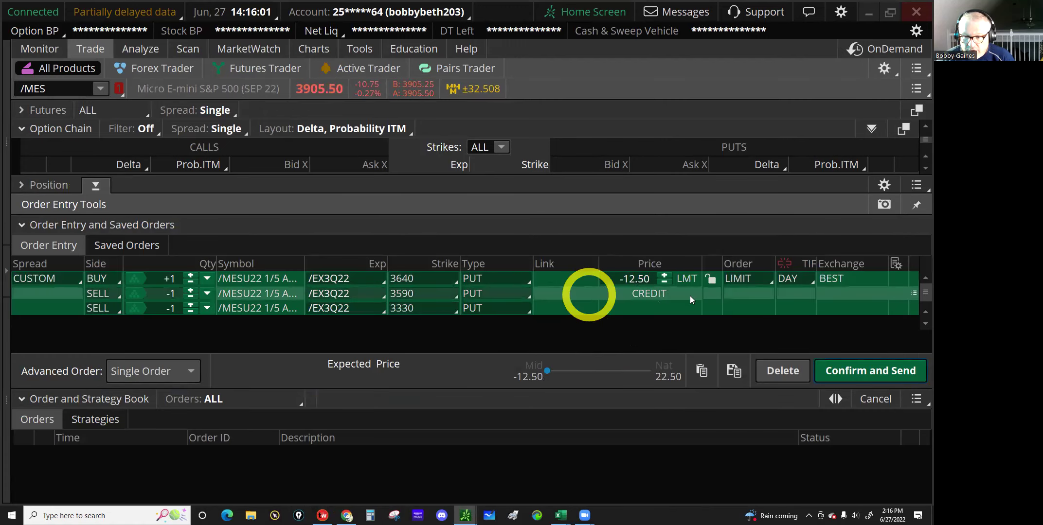
Confirm and send the 3640/3590/3330 put order, then view it among the account's working orders.
click(838, 373)
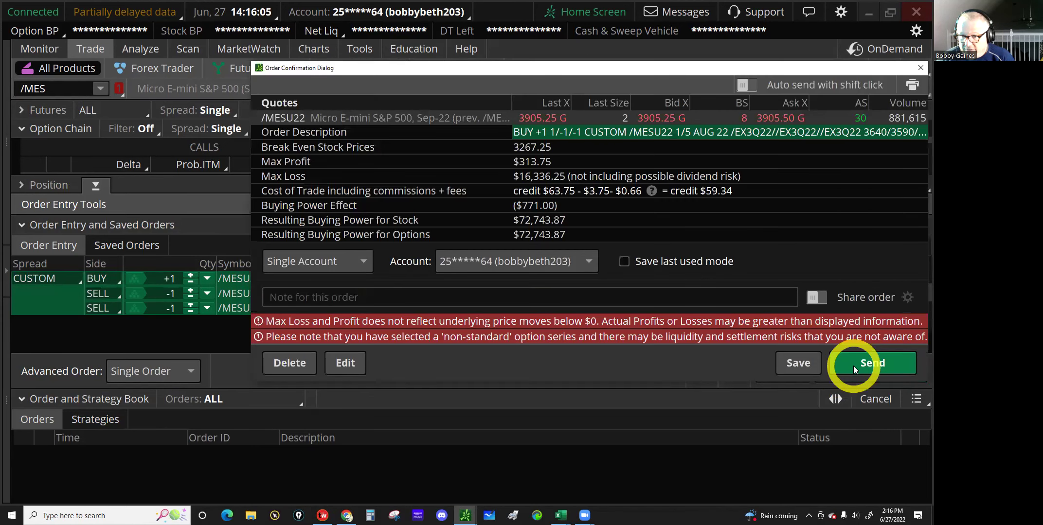
click(854, 369)
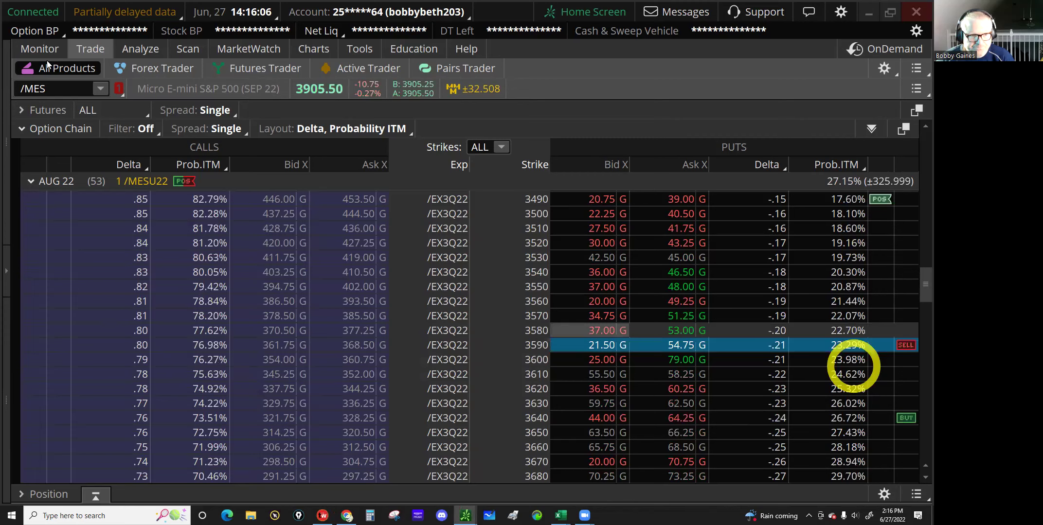
click(36, 53)
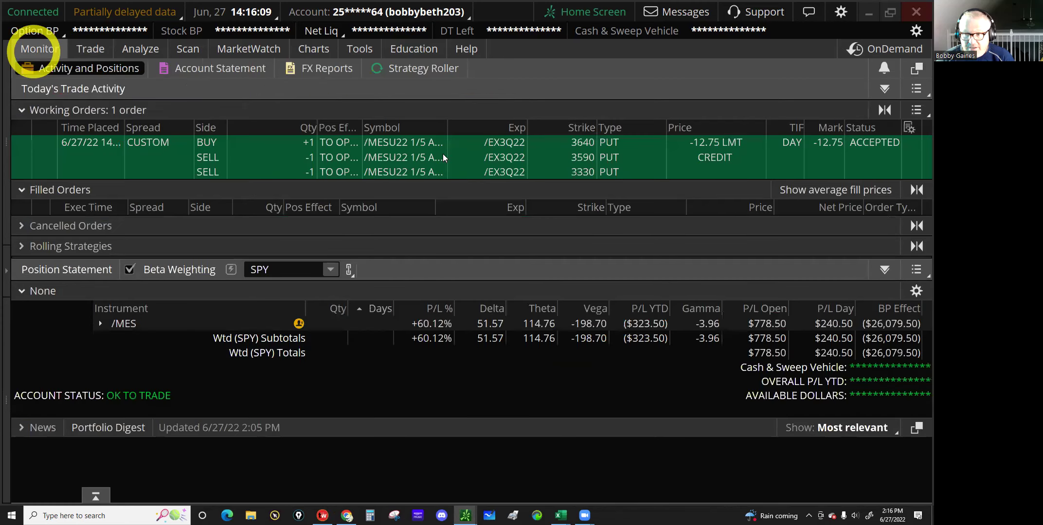
click(442, 154)
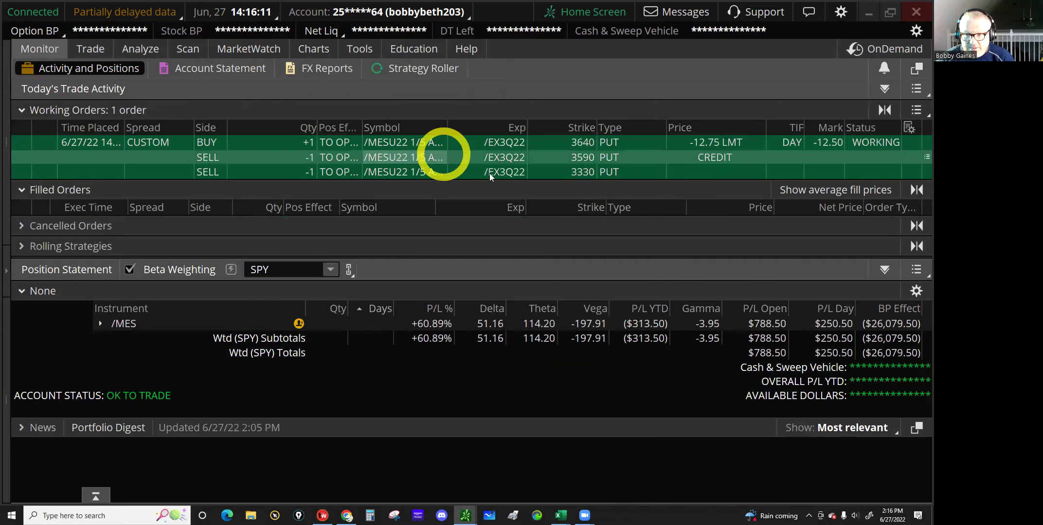
Replace the working 3640/3590/3330 put order with a 12.50 credit limit price and send it.
right_click(490, 174)
click(507, 193)
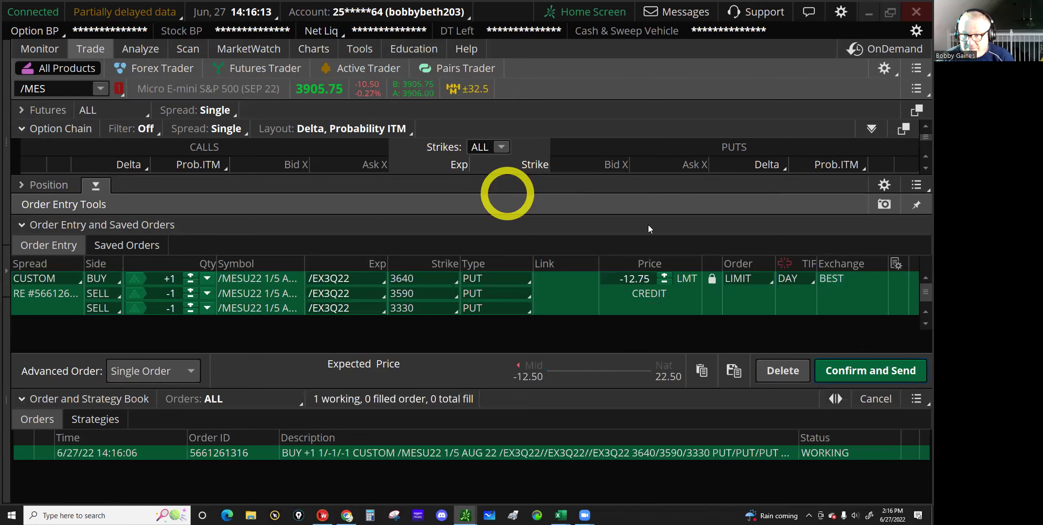
click(664, 278)
click(664, 276)
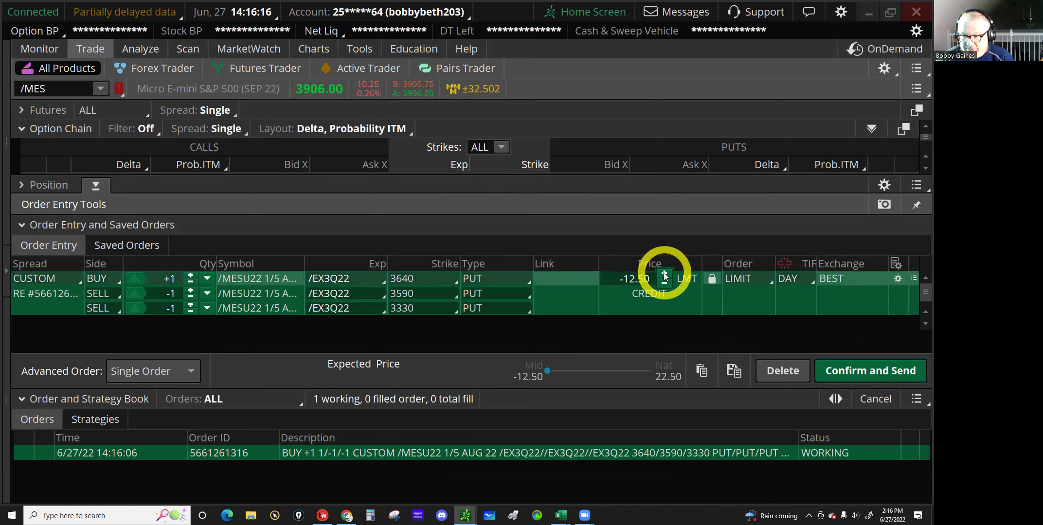
click(846, 368)
click(847, 366)
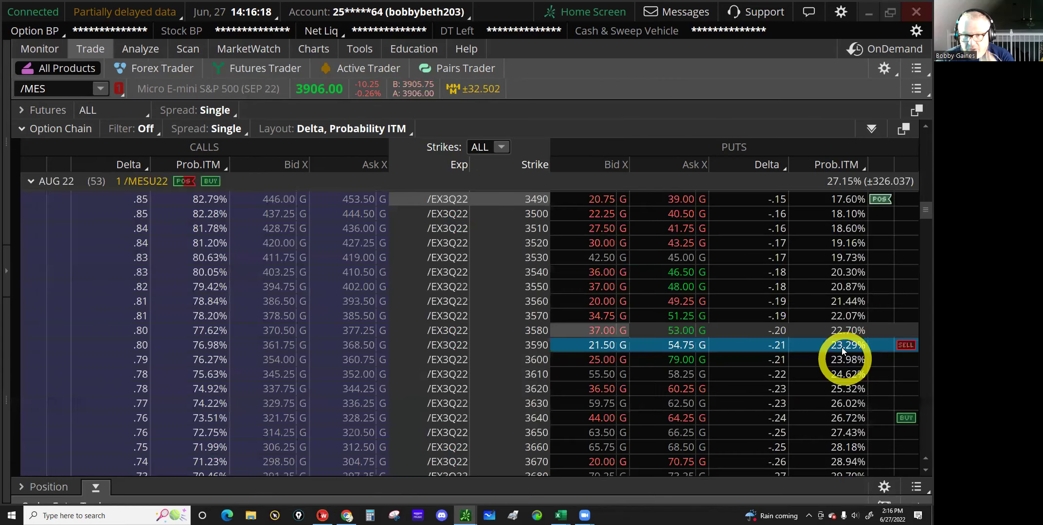
Return to the account's activity and try to duplicate the 3640/3590/3330 put order.
click(43, 51)
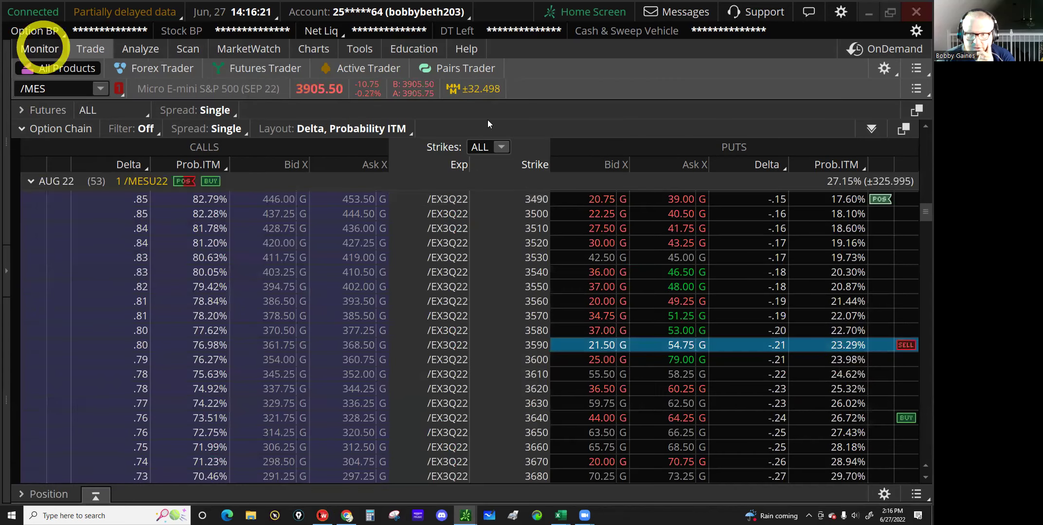
right_click(546, 154)
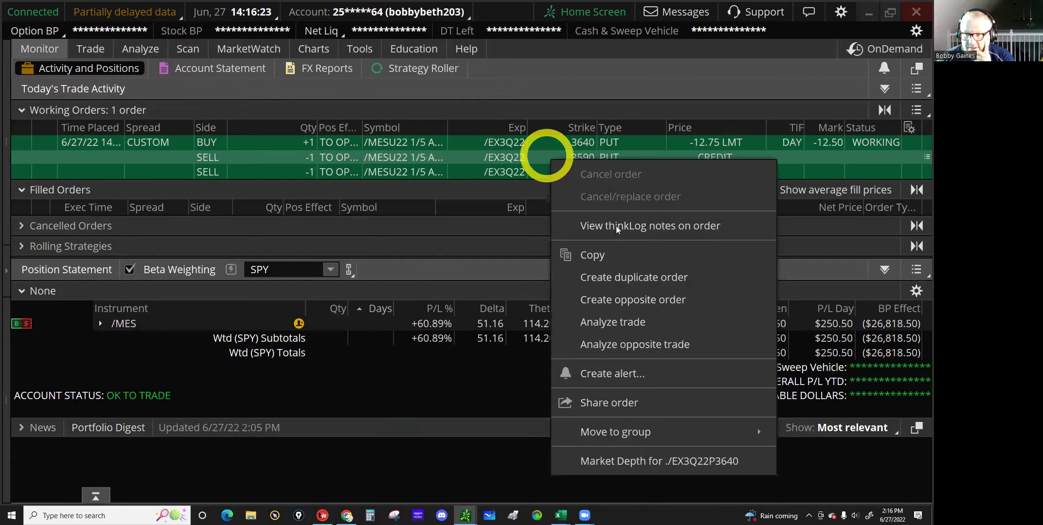
click(622, 275)
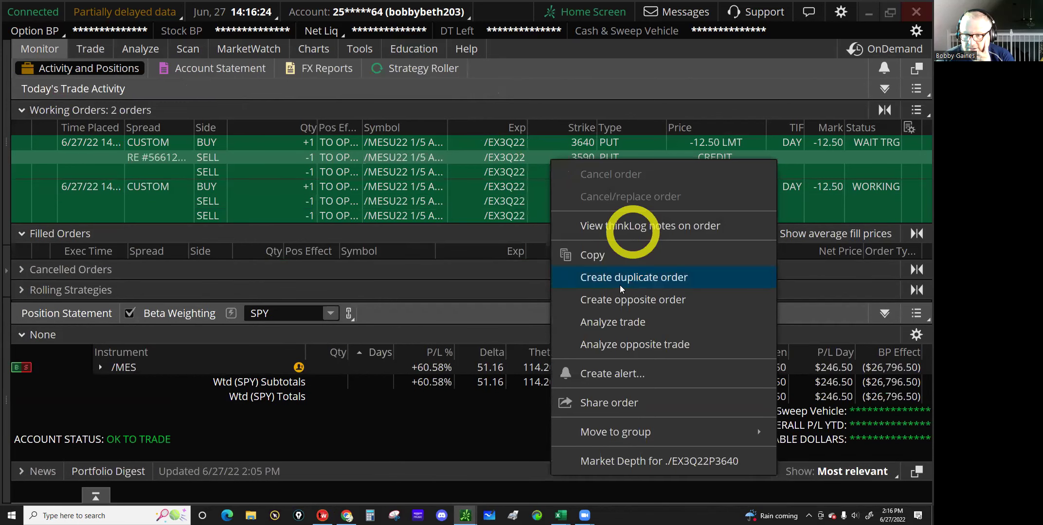
click(621, 289)
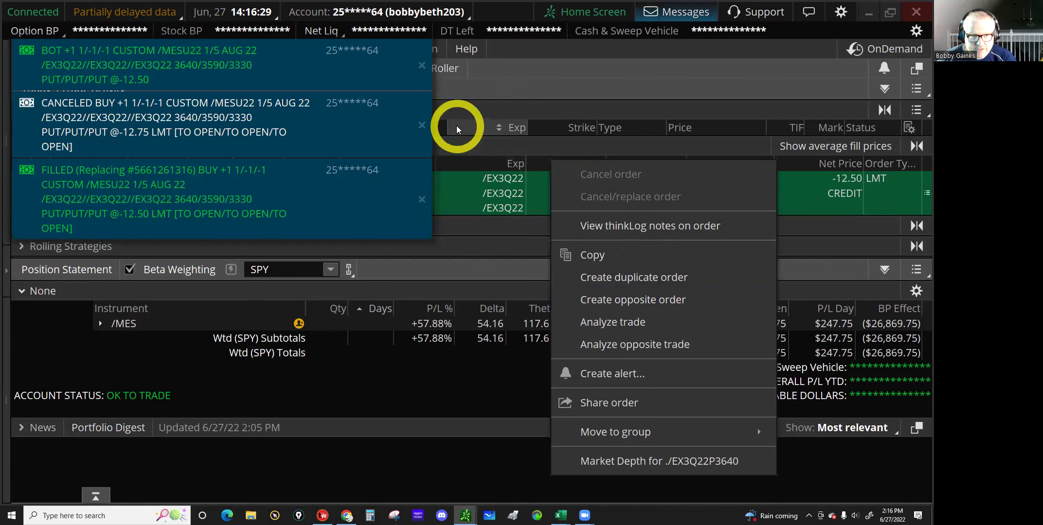
click(19, 68)
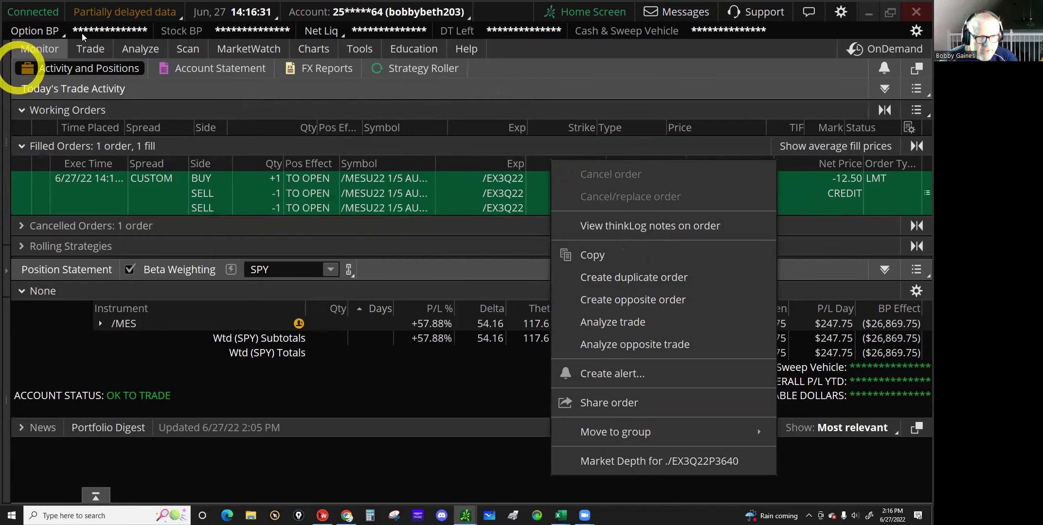
Switch to tastyworks and sell one Aug 19 /MESU2 3330 put at a 20.25 limit as a day order.
click(258, 140)
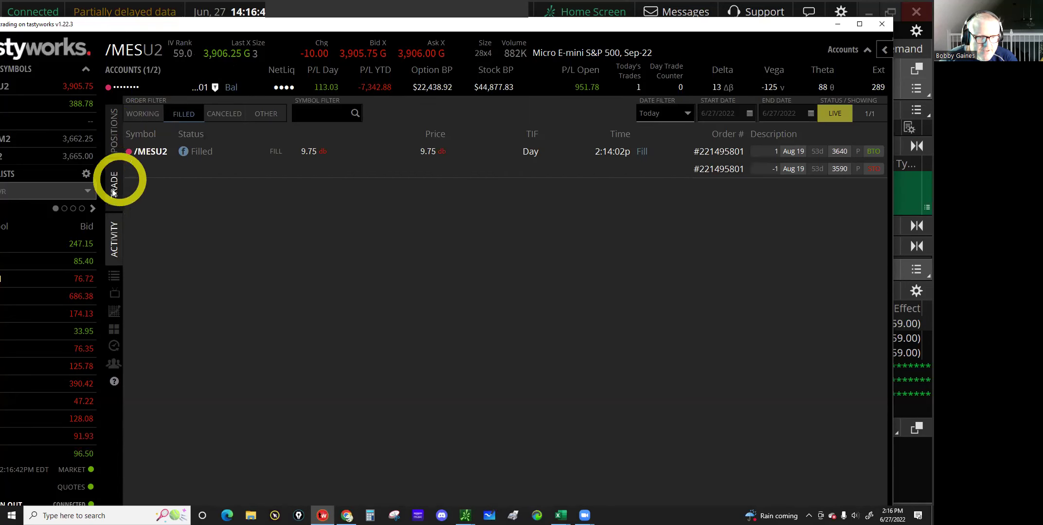
click(113, 189)
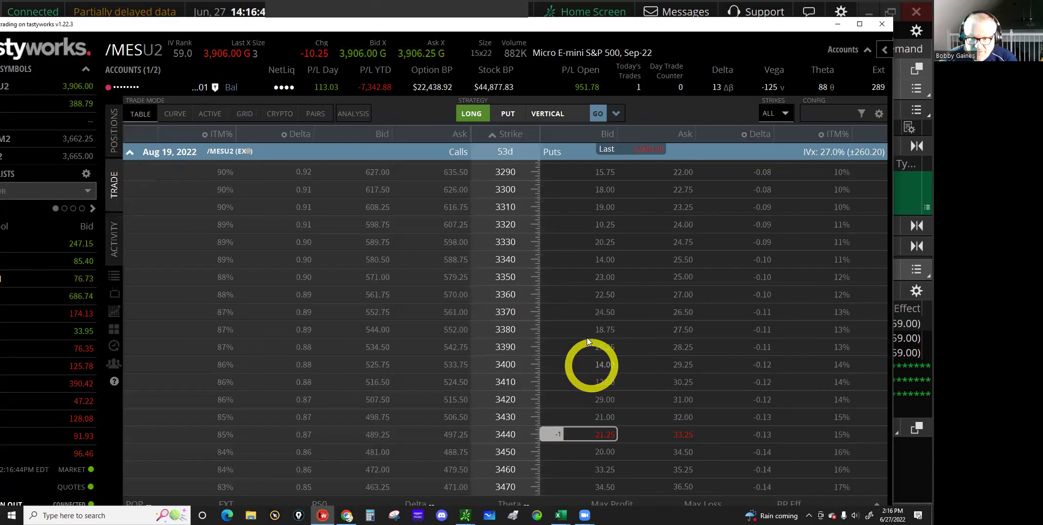
click(600, 241)
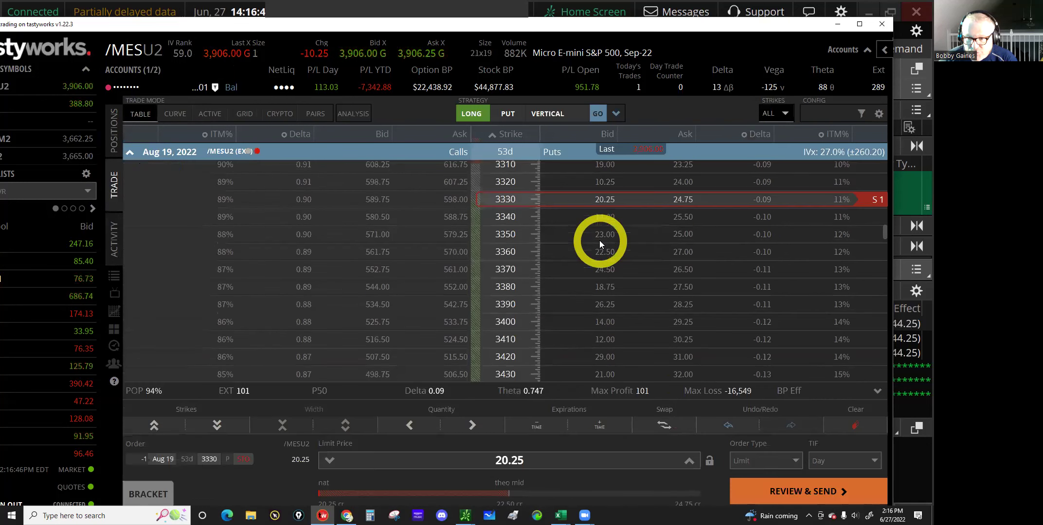
click(765, 495)
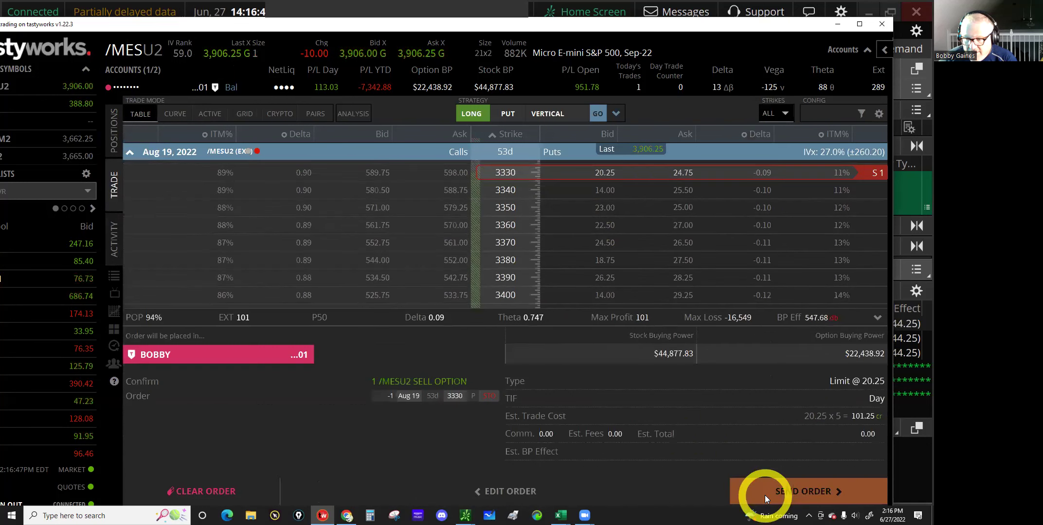
click(774, 495)
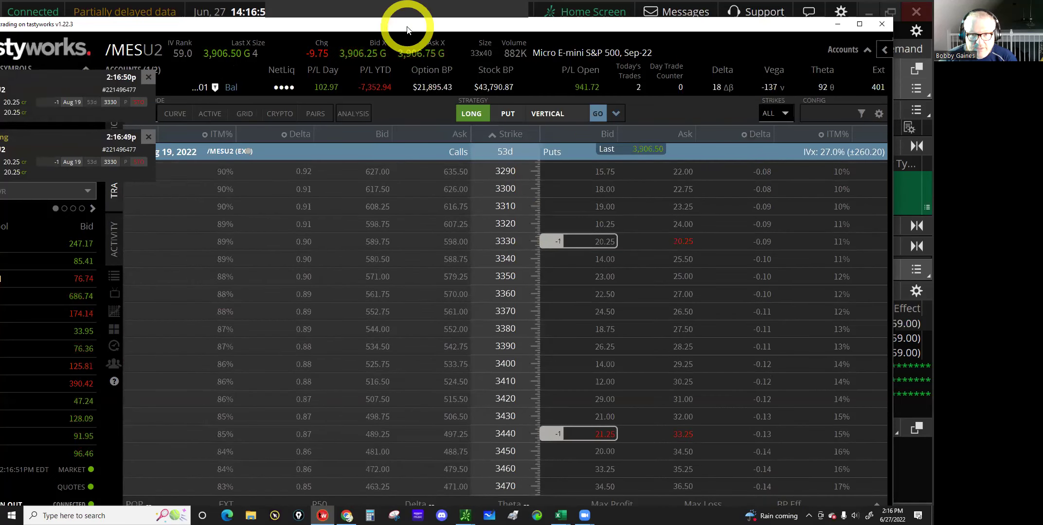
Switch back to thinkorswim and create a duplicate of the filled 3640/3590/3330 put order.
key(alt+Tab)
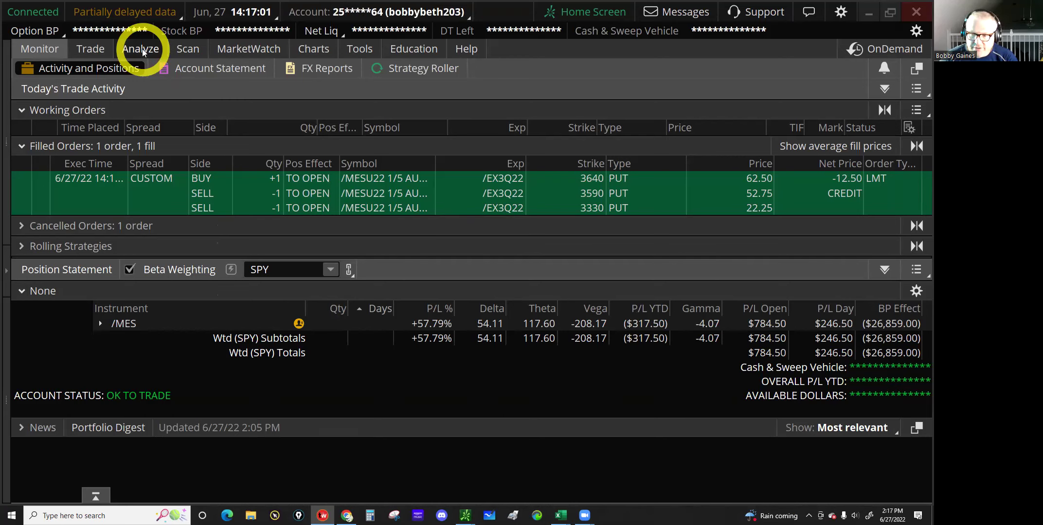
click(273, 192)
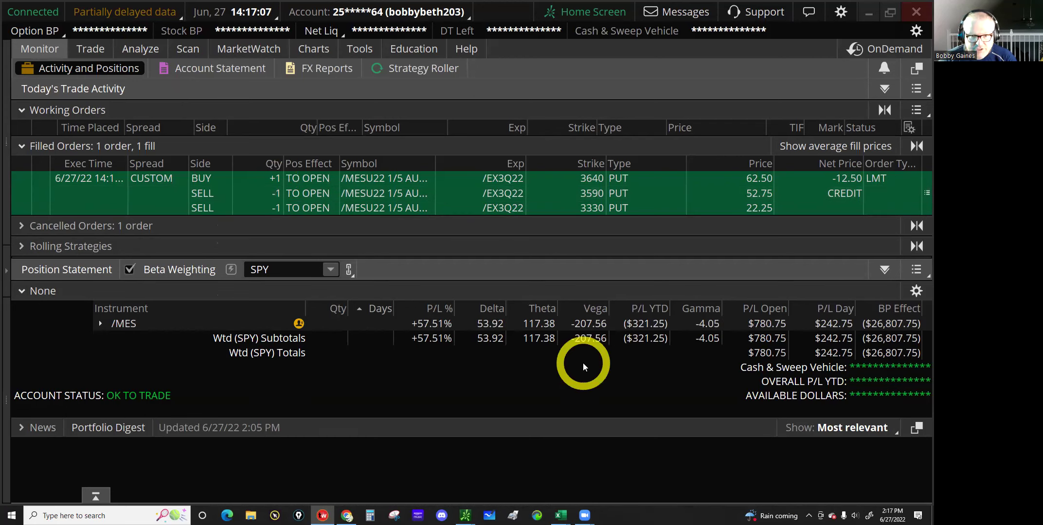
click(332, 223)
click(269, 178)
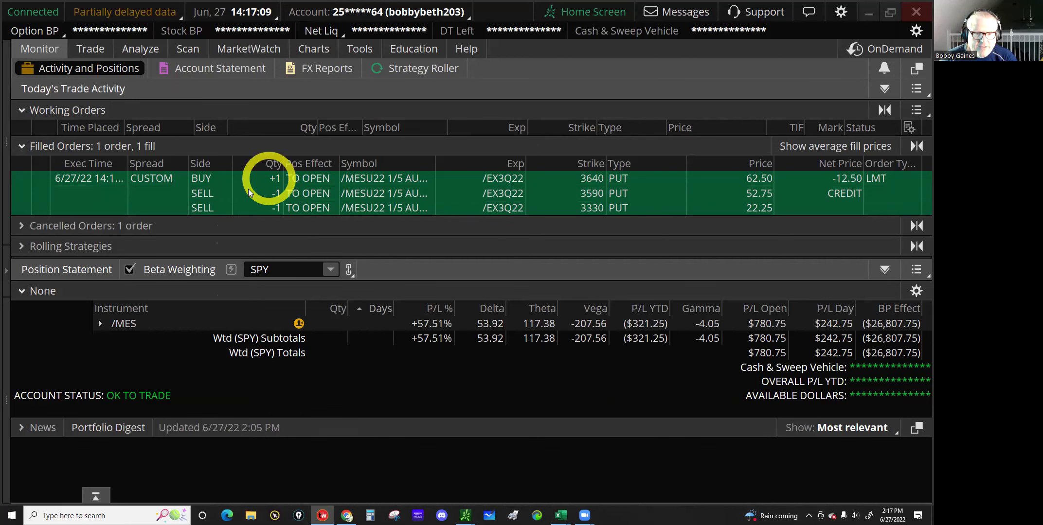
right_click(249, 192)
click(325, 262)
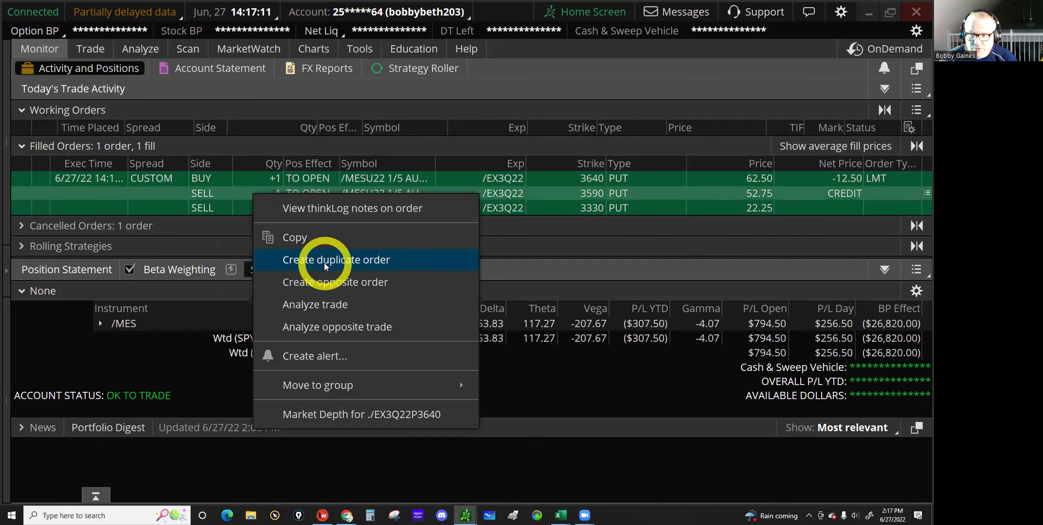
Confirm and send the duplicate put order at a 12.50 credit, then view the account's filled orders.
click(919, 331)
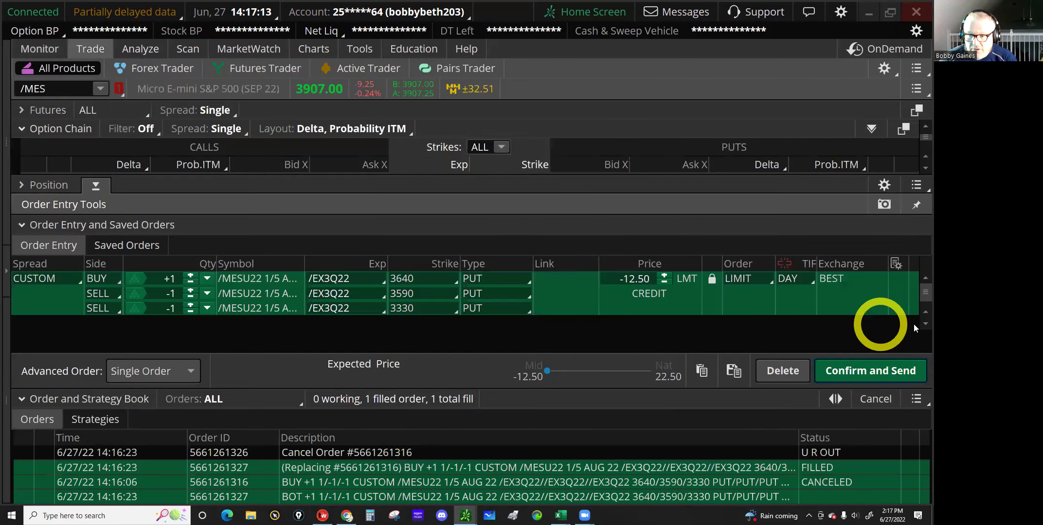
click(864, 374)
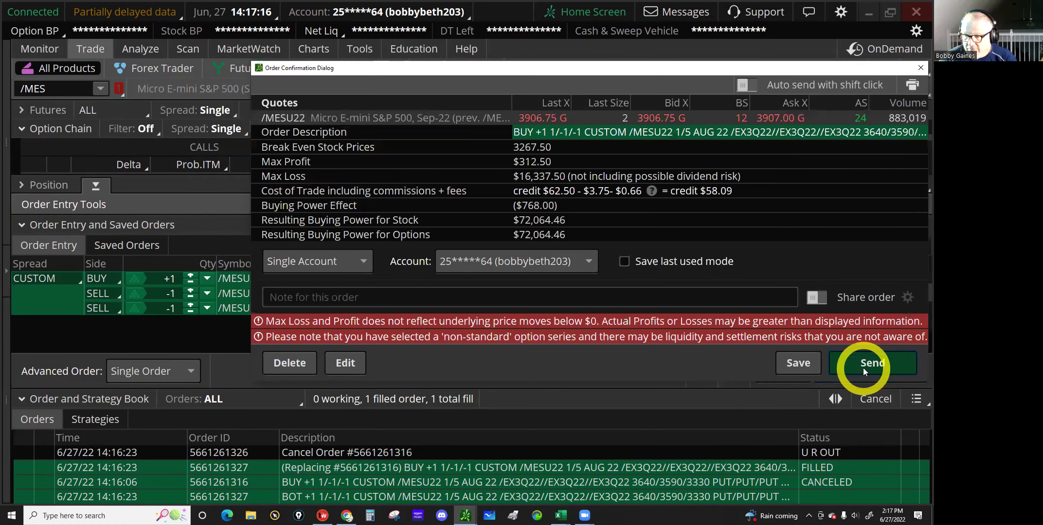
click(868, 363)
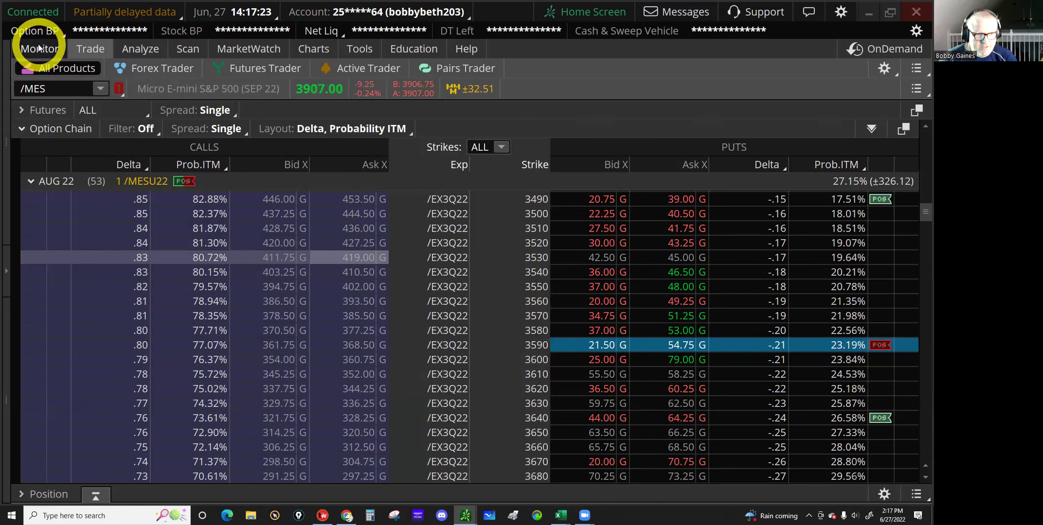
click(39, 47)
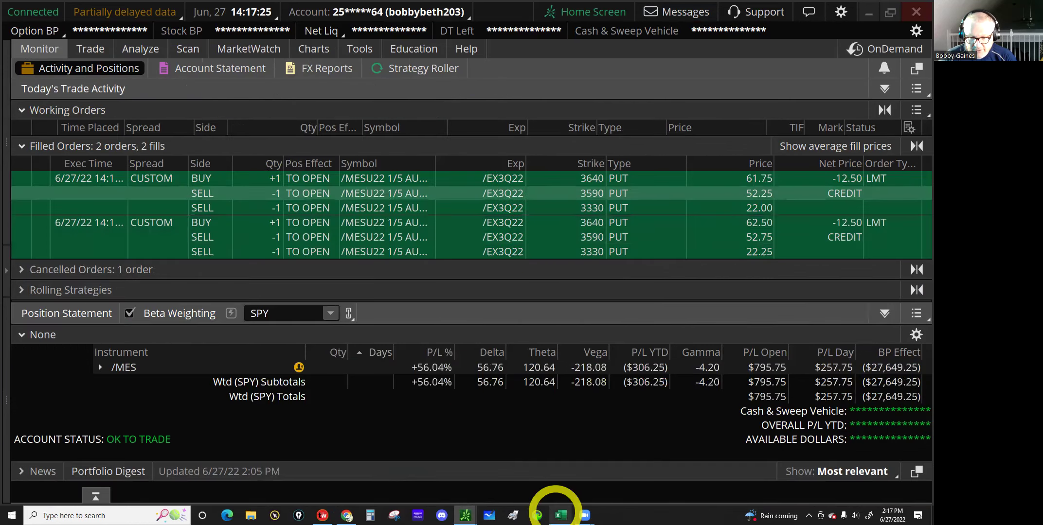
Switch to Excel and start a new trade in row 60 of the Micros sheet with symbol /MES and 2 tranches.
mouse_move(560, 515)
click(603, 474)
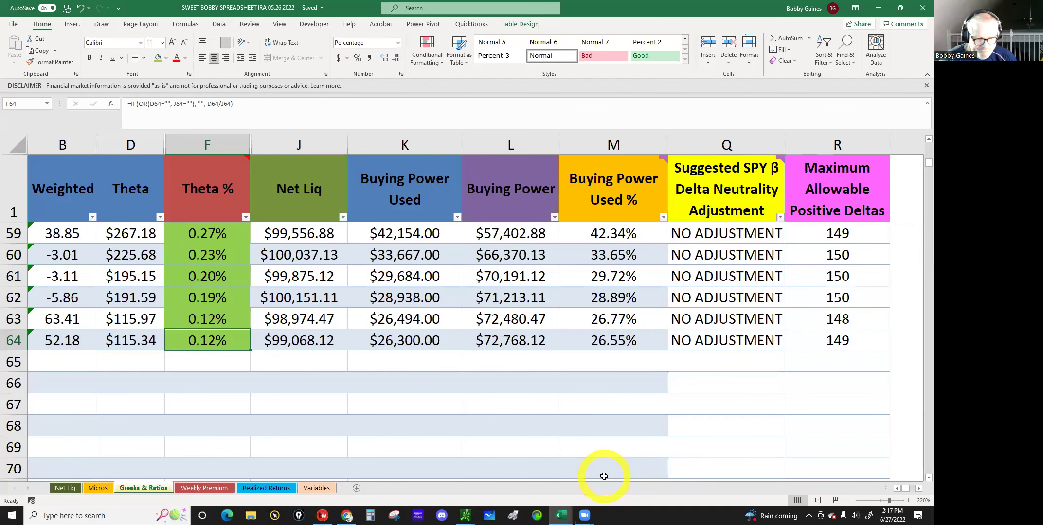
click(96, 490)
click(30, 334)
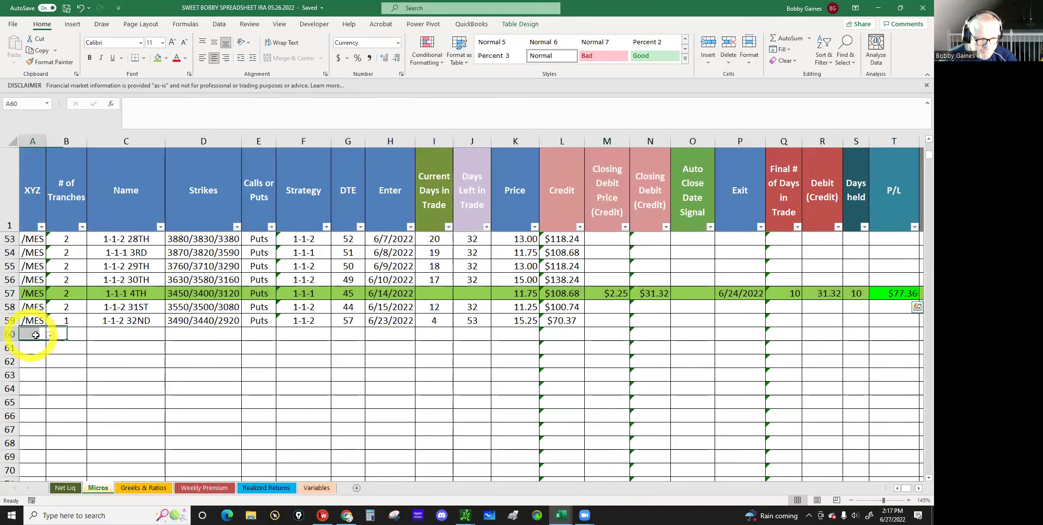
click(50, 336)
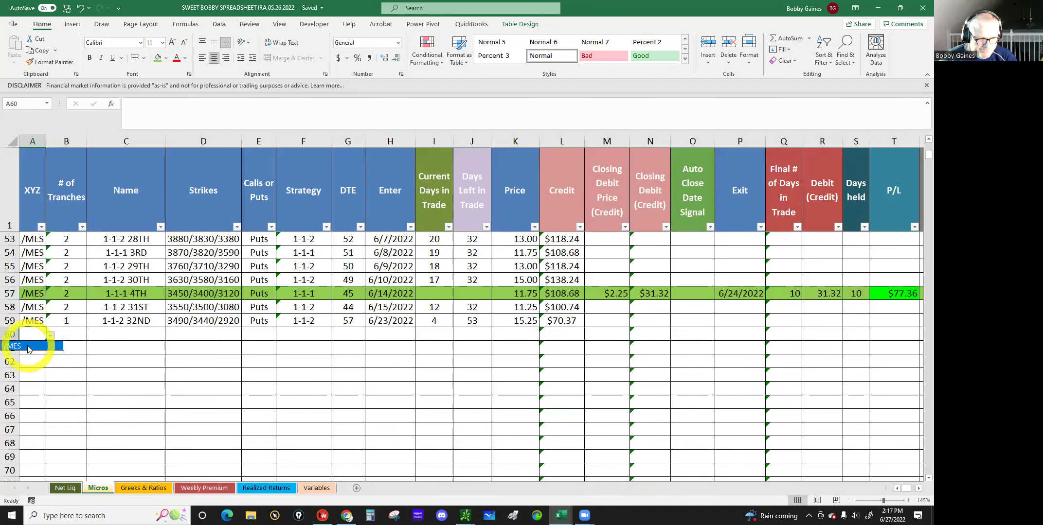
click(61, 346)
click(66, 335)
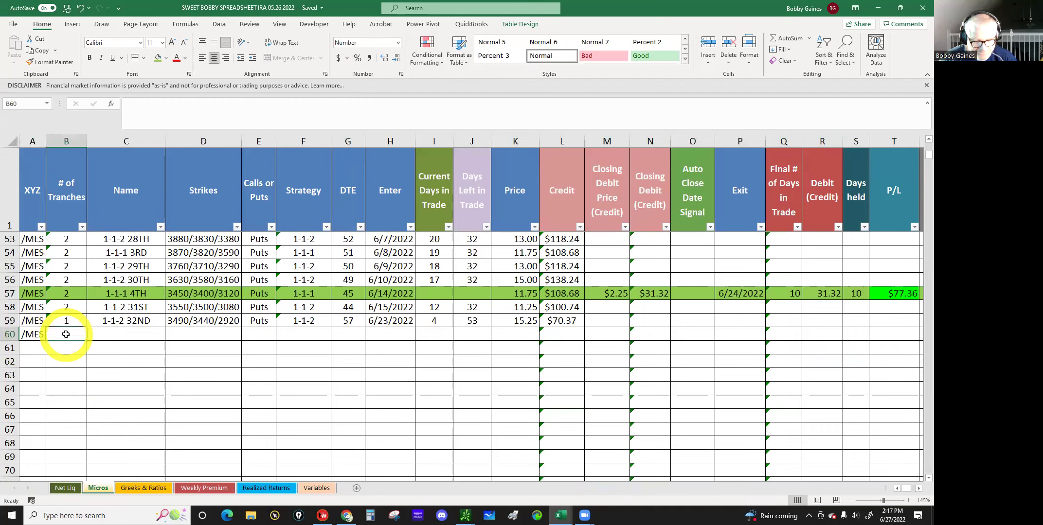
text(2)
Name the new trade in row 60 "1-1-1 5TH".
click(106, 335)
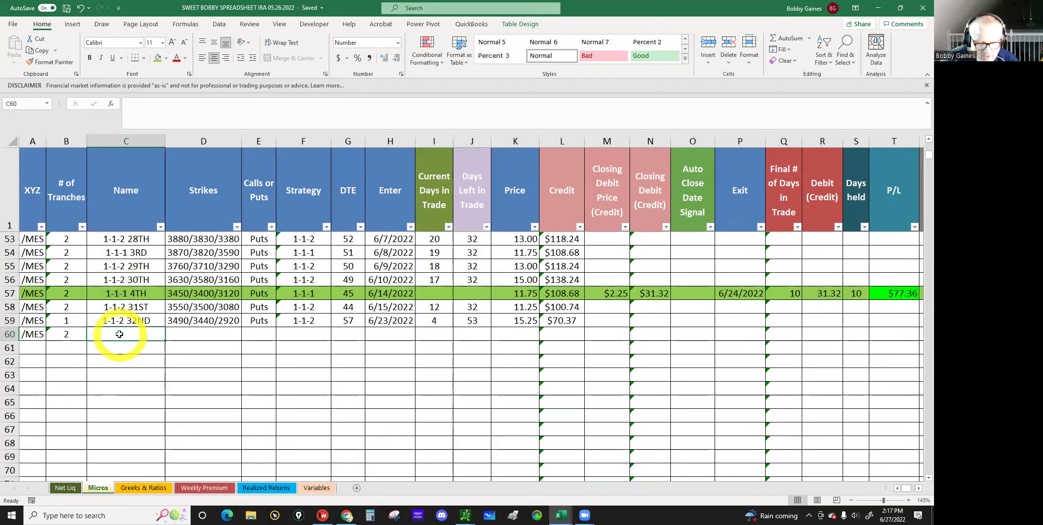
text(1-1-1)
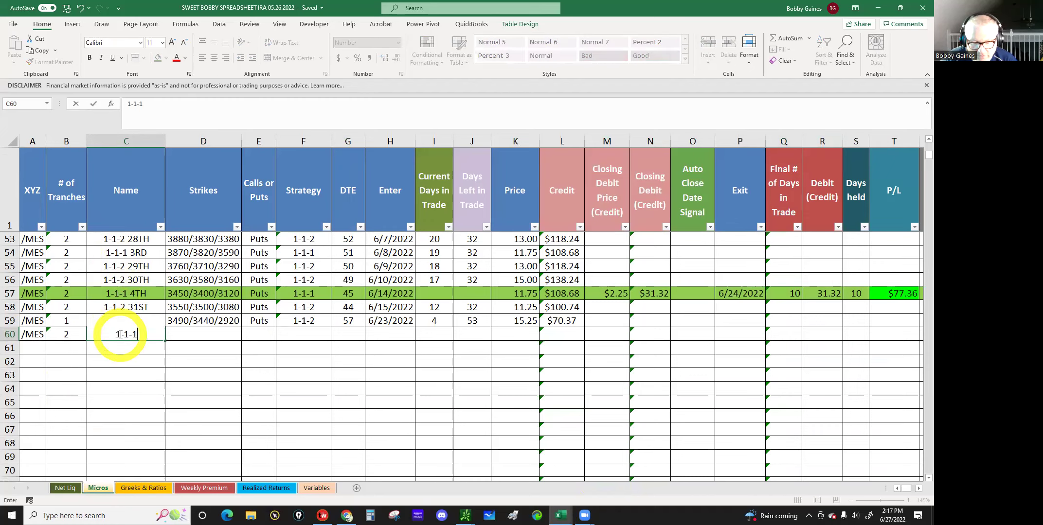
text( 5th)
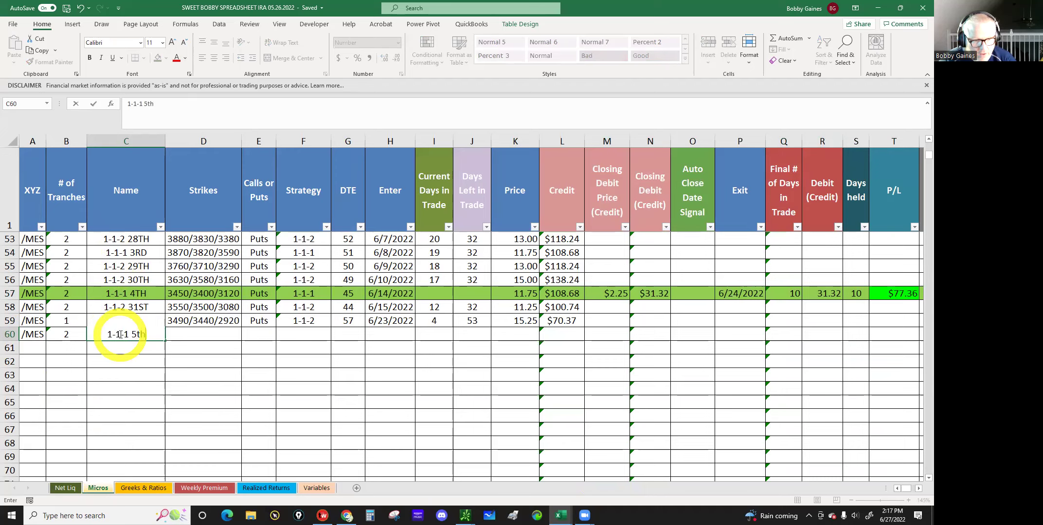
key(Tab)
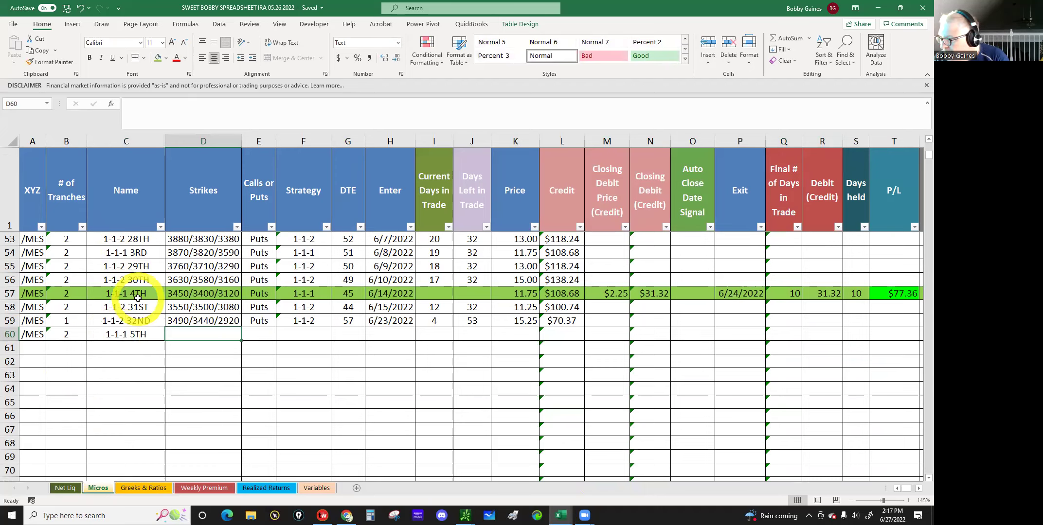
Enter 3640/3590/3330 as the strikes of the new trade in row 60.
key(alt+Tab)
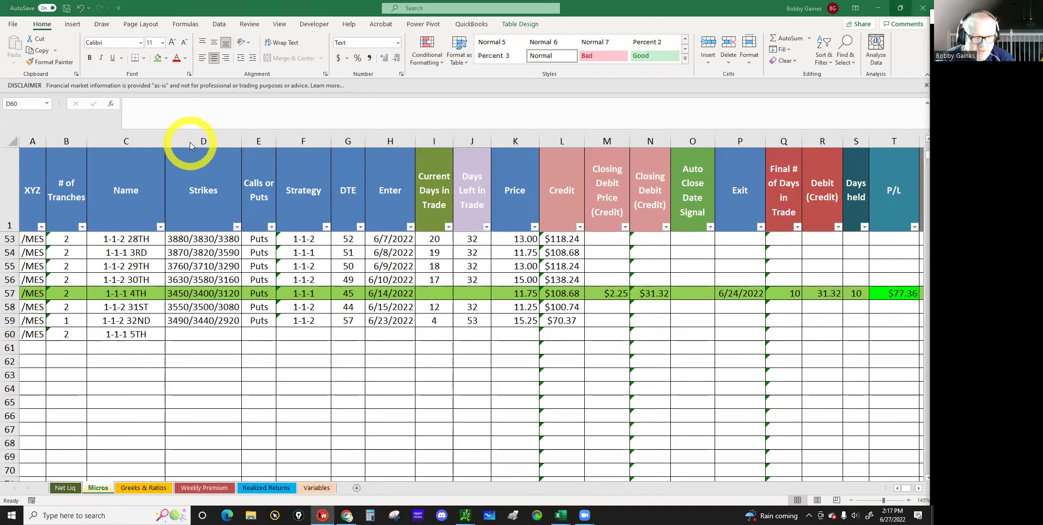
click(187, 334)
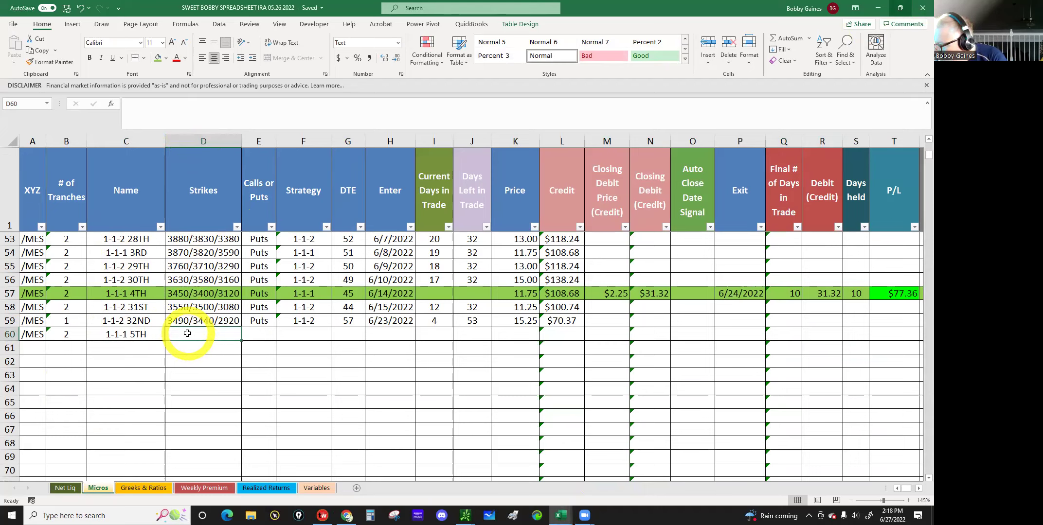
text(36)
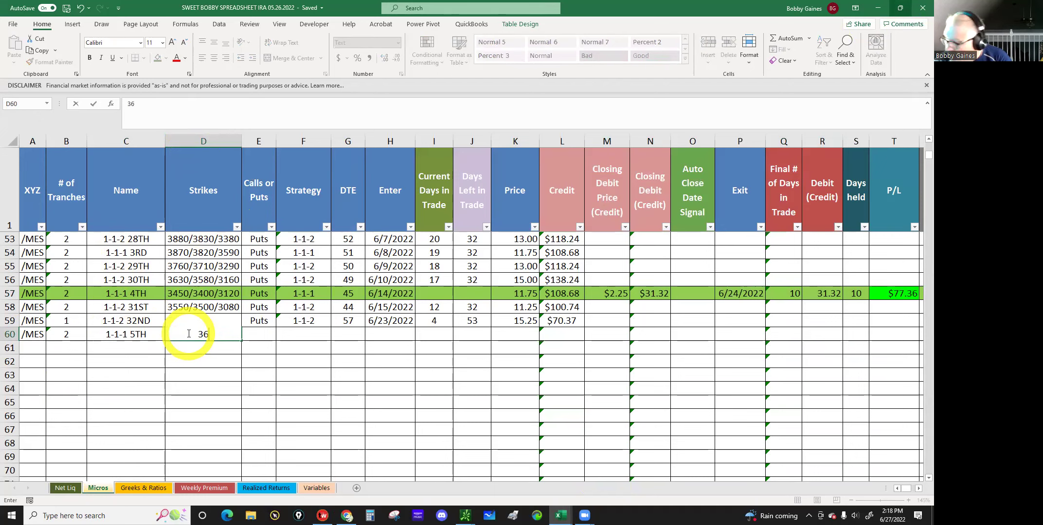
text(40/3)
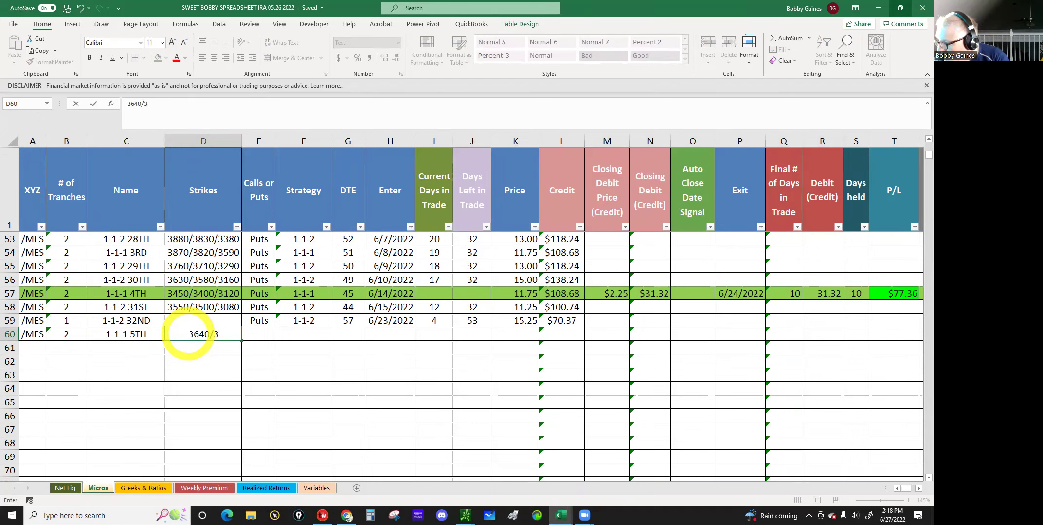
text(590/3330)
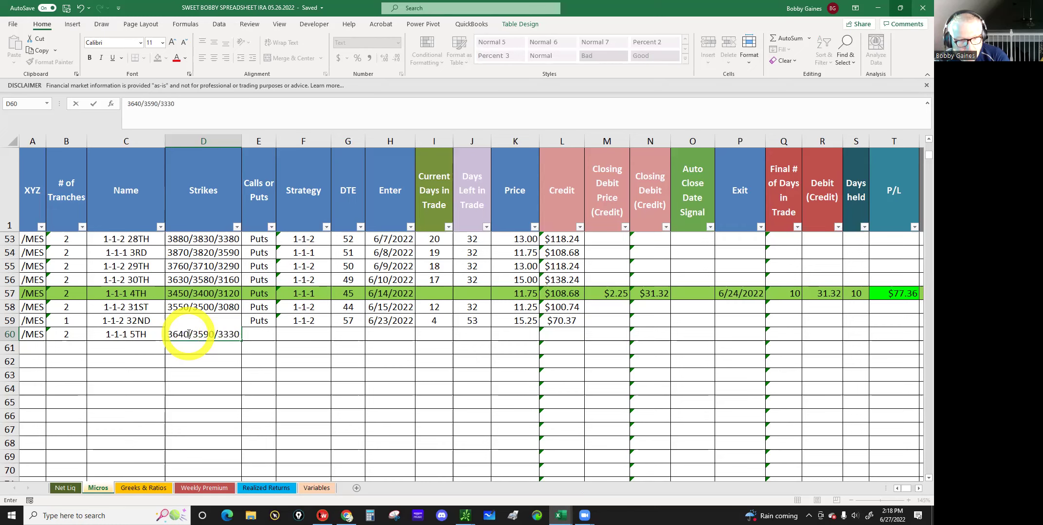
key(Tab)
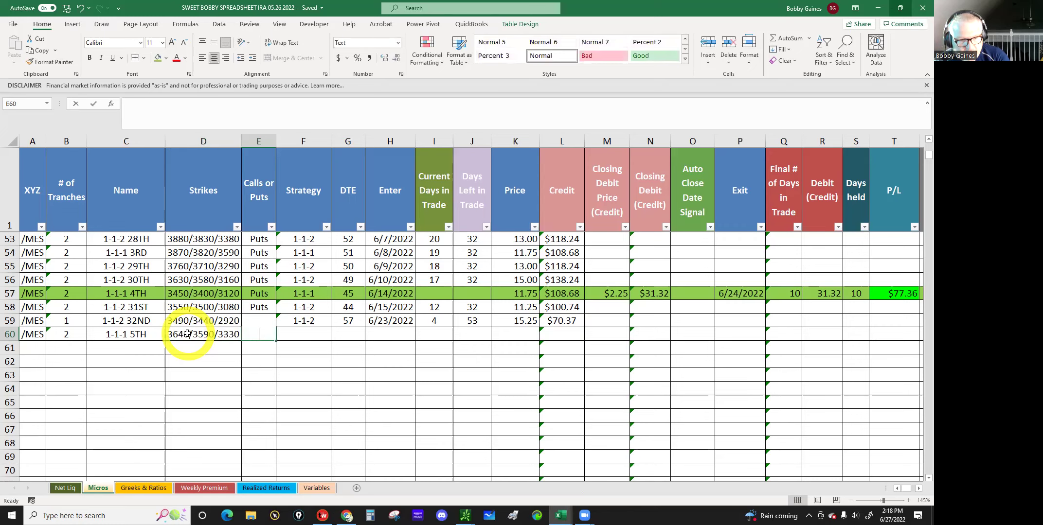
Mark the new trade in row 60 as Puts and set its strategy to 1-1-1.
text(Puts)
key(ctrl+Return)
key(Tab)
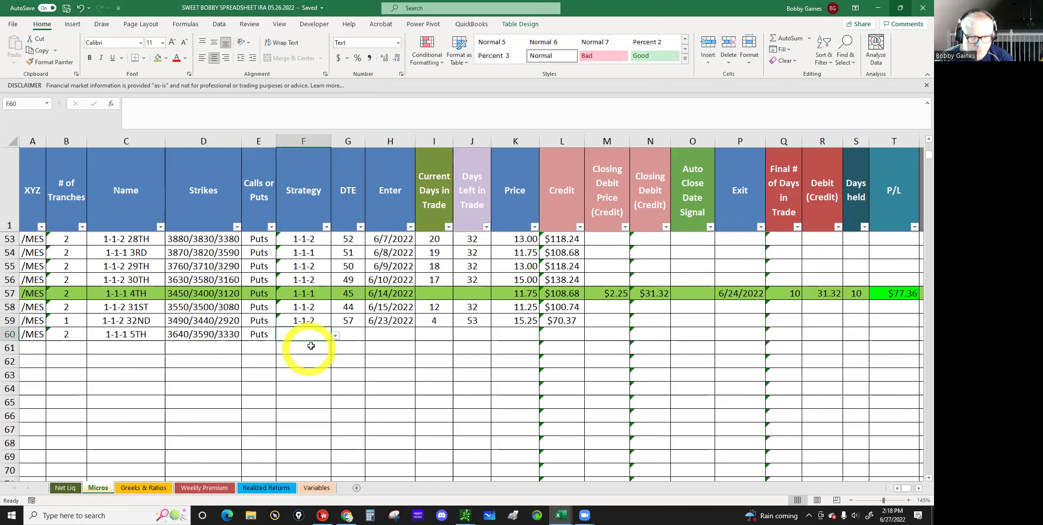
click(336, 336)
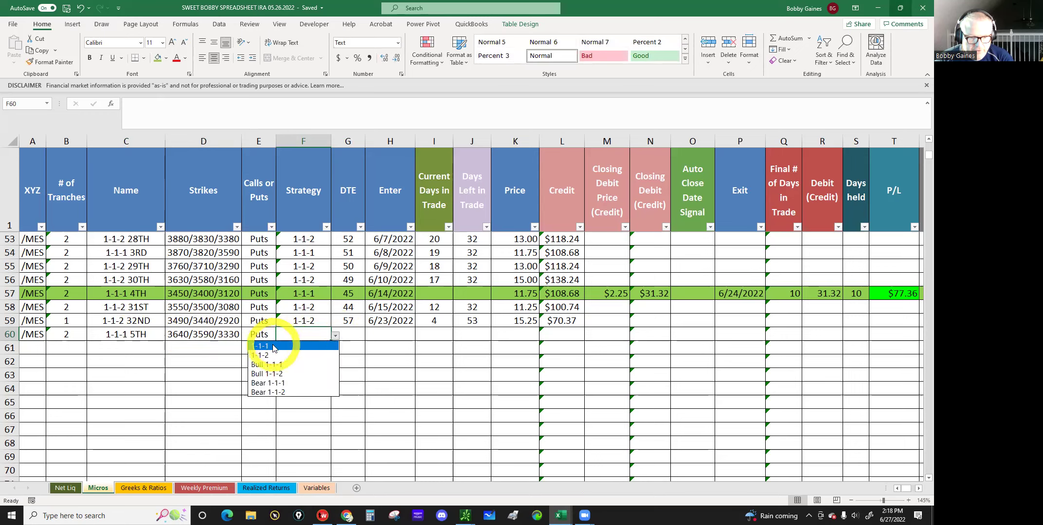
click(287, 348)
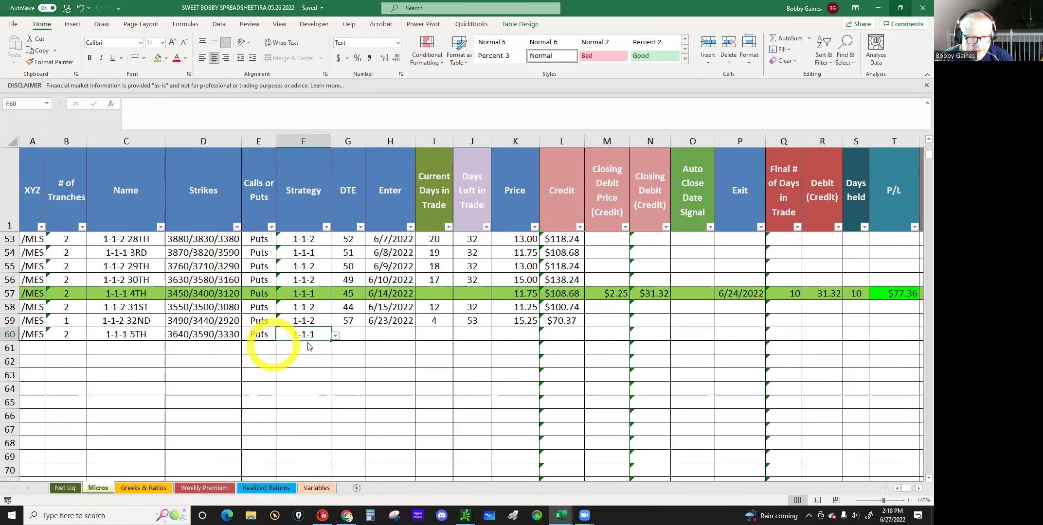
Enter 53 as the DTE and 6/27/2022 as the entry date of the trade in row 60.
click(349, 333)
text(53)
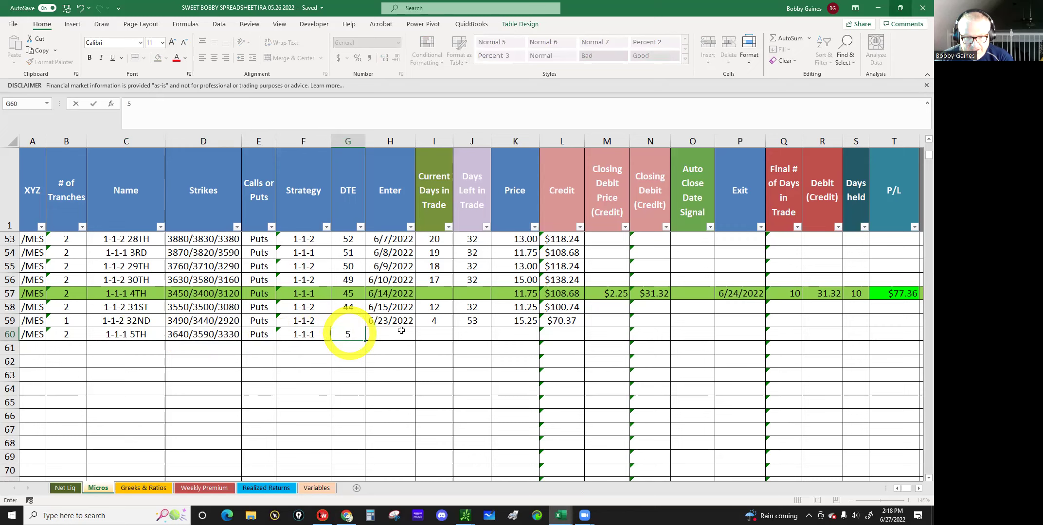
click(399, 335)
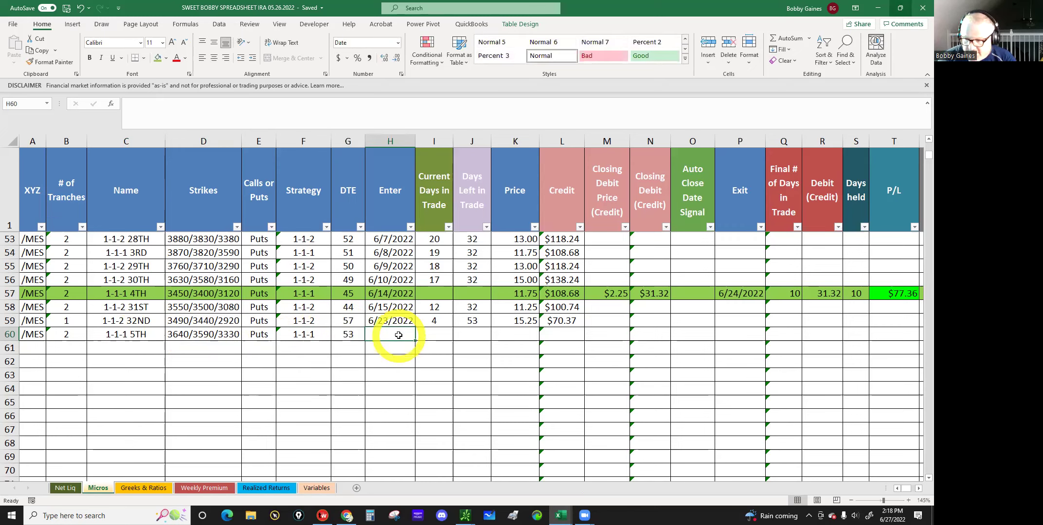
text(6/27/22)
key(Tab)
key(Tab)
key(Tab)
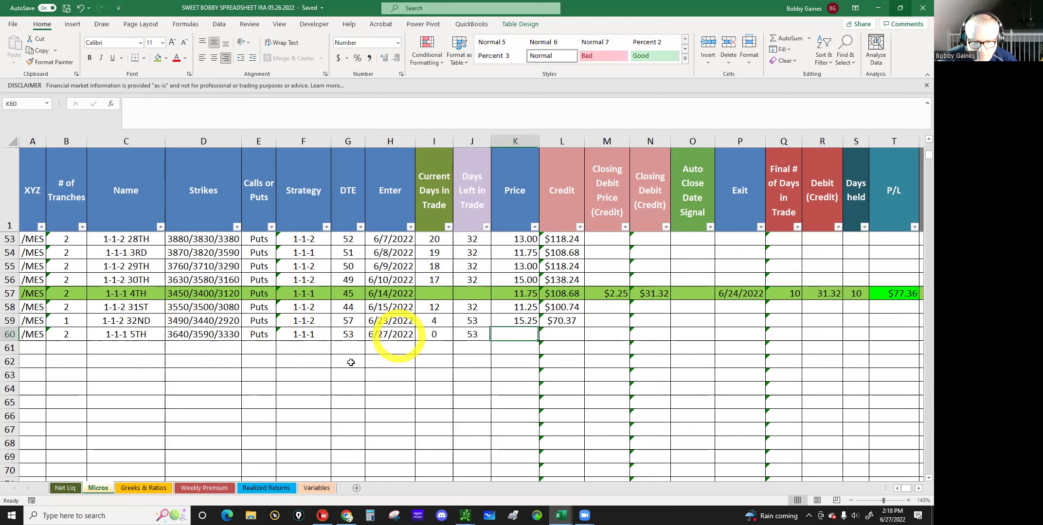
Check the fill price in thinkorswim, then return to the IRA spreadsheet and enter 12.50 as the price in row 60.
click(427, 490)
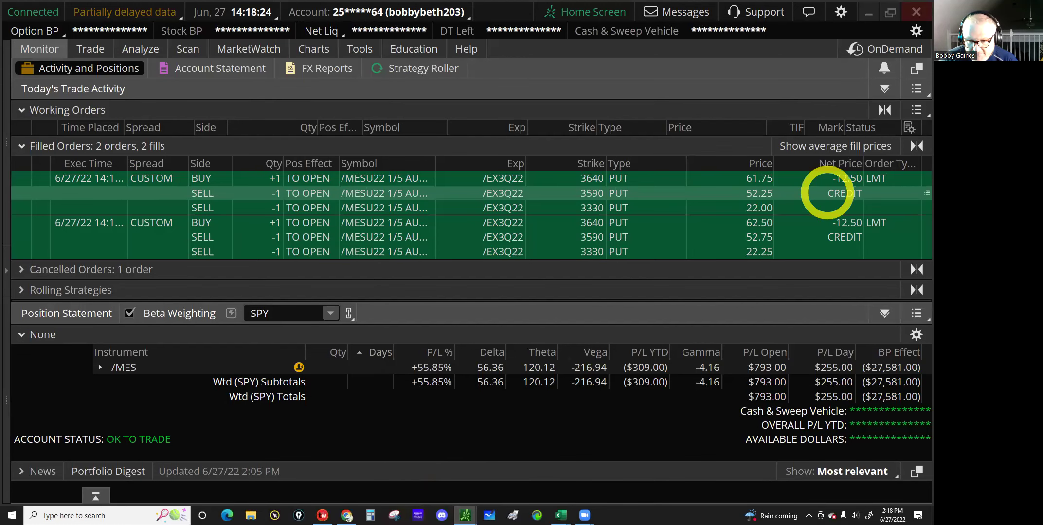
click(561, 515)
click(521, 483)
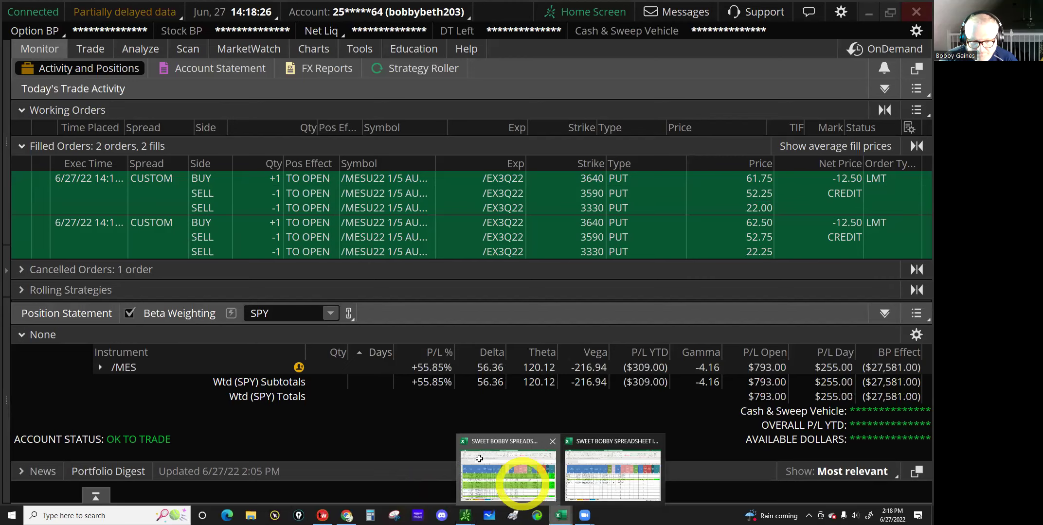
click(560, 515)
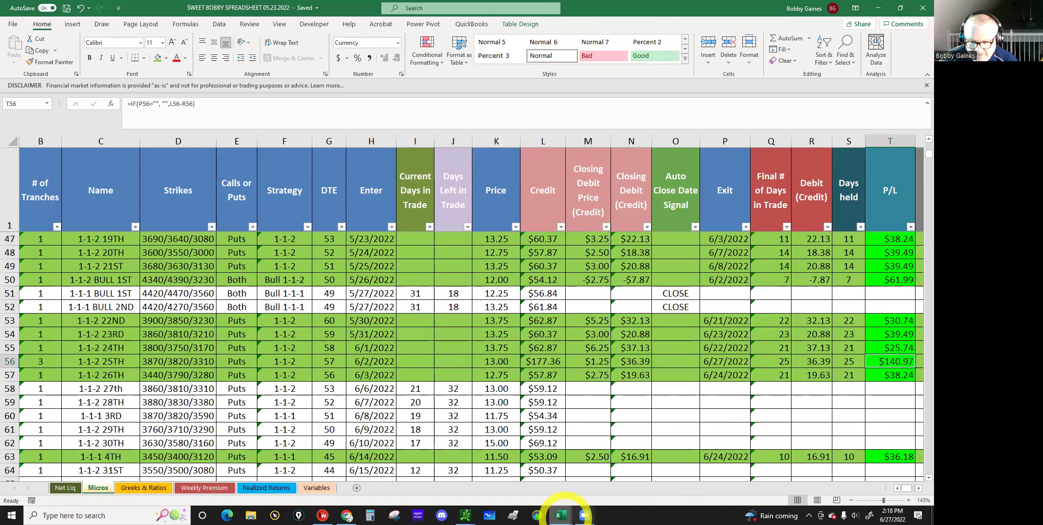
click(608, 486)
click(509, 335)
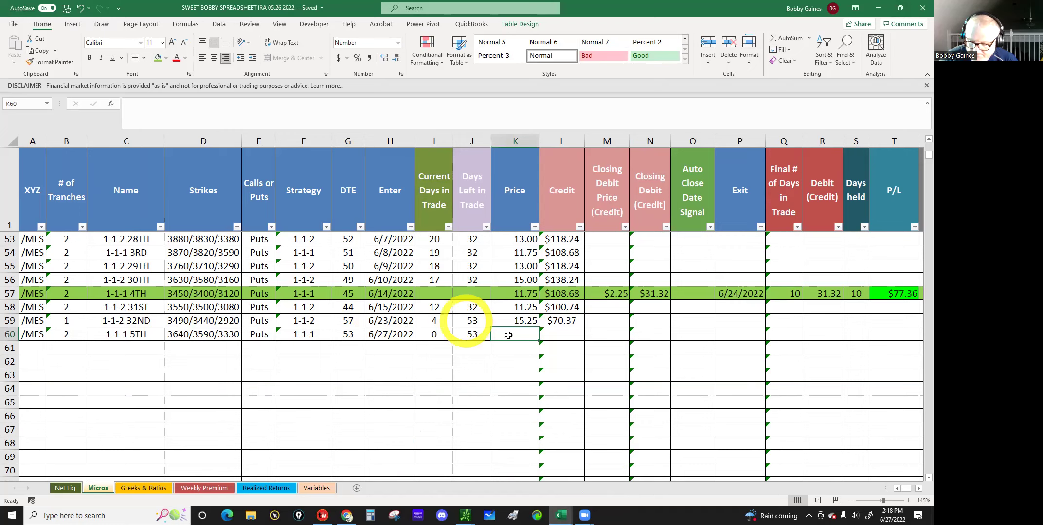
text(12.5)
key(Return)
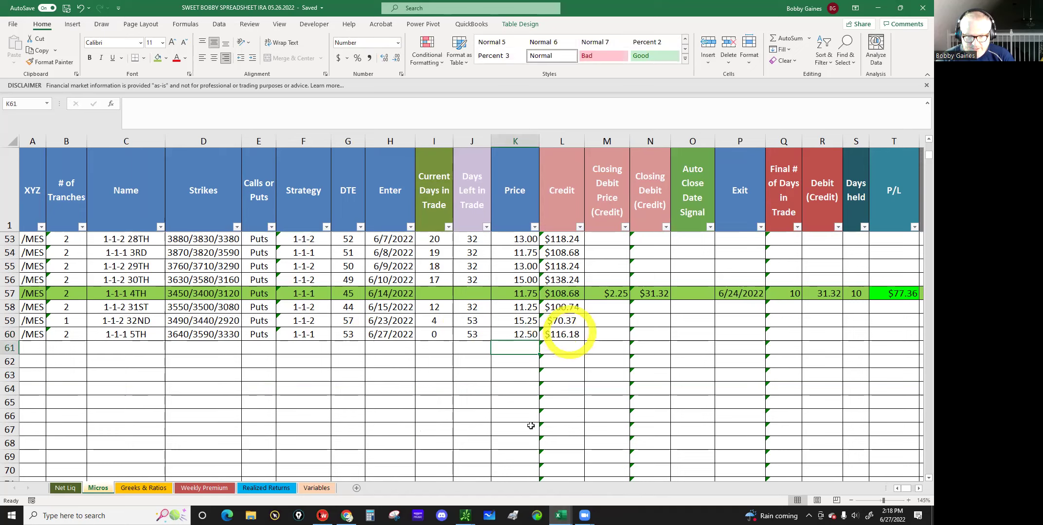
Switch to thinkorswim and turn on Show groups for the position statement.
mouse_move(463, 513)
click(412, 475)
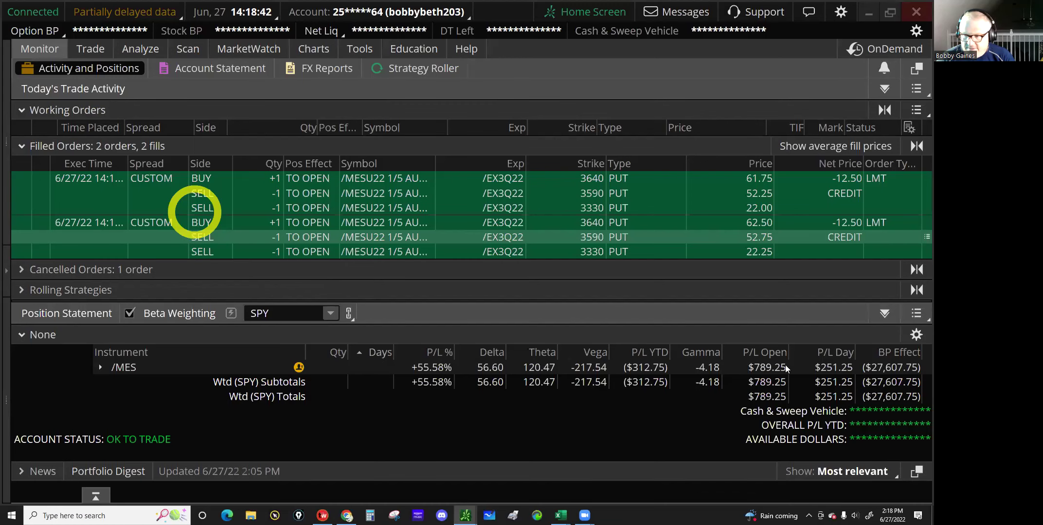
click(917, 314)
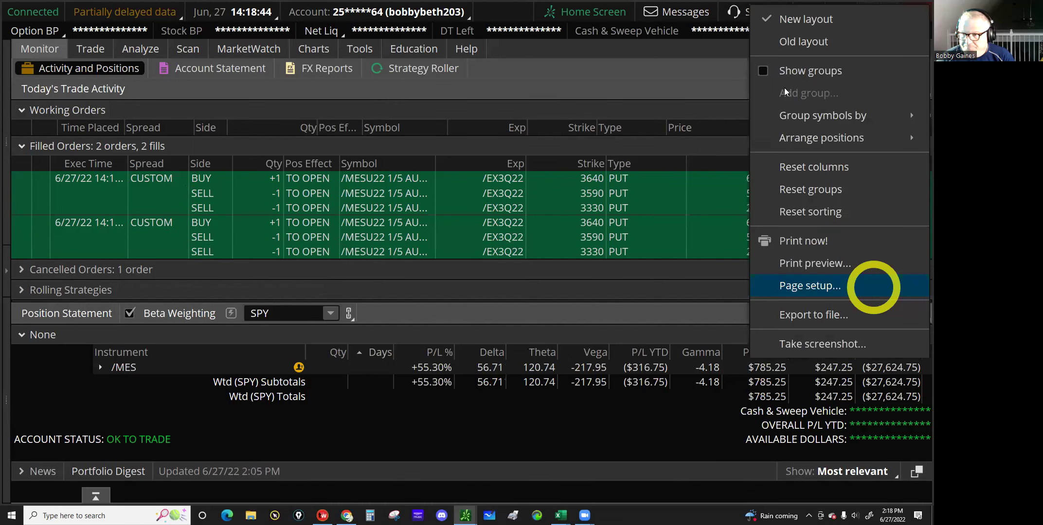
click(758, 77)
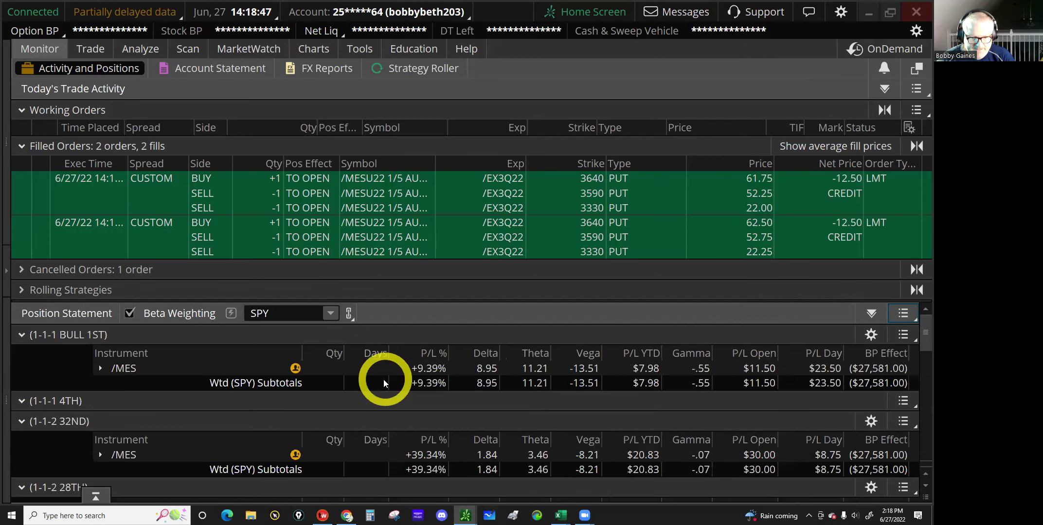
Move the unallocated /MES 3330, 3590 and 3640 puts into a new group named "1-1-1 5TH".
scroll(382, 380, down, 5)
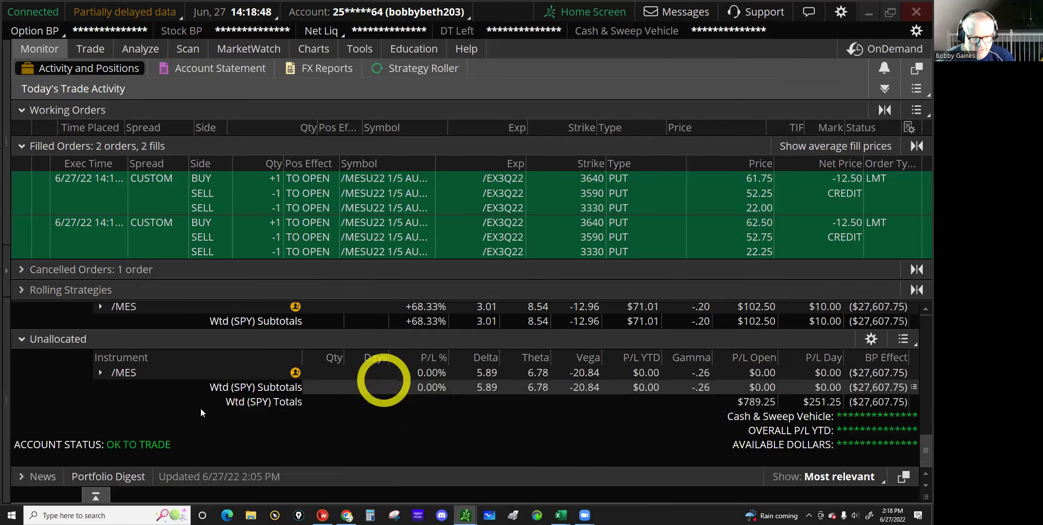
click(129, 375)
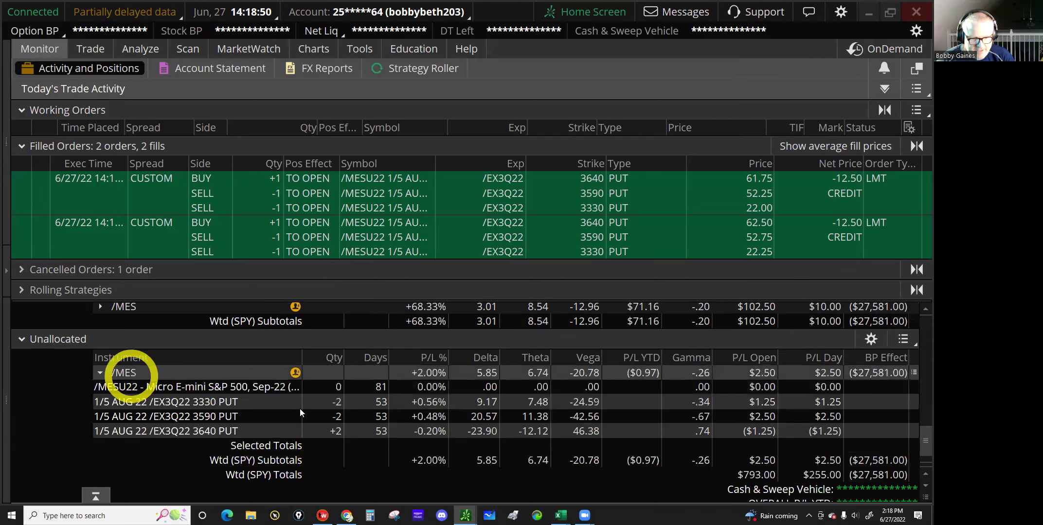
click(294, 405)
key(alt)
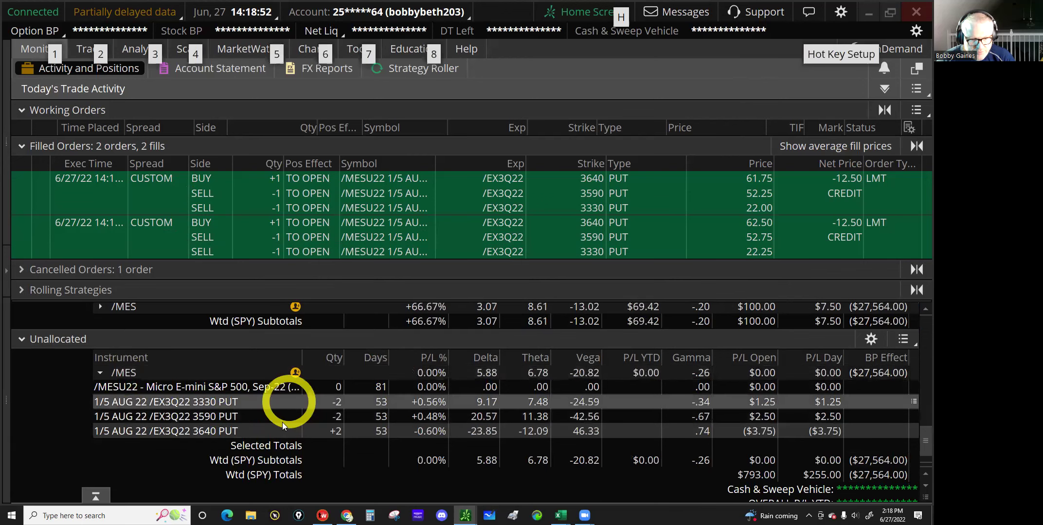
shift+click(282, 422)
shift+click(277, 427)
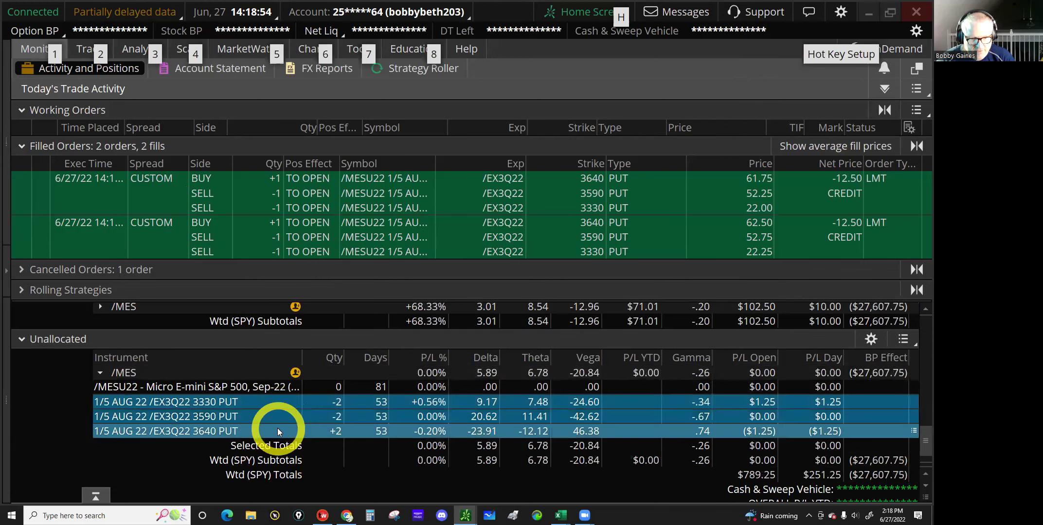
right_click(277, 427)
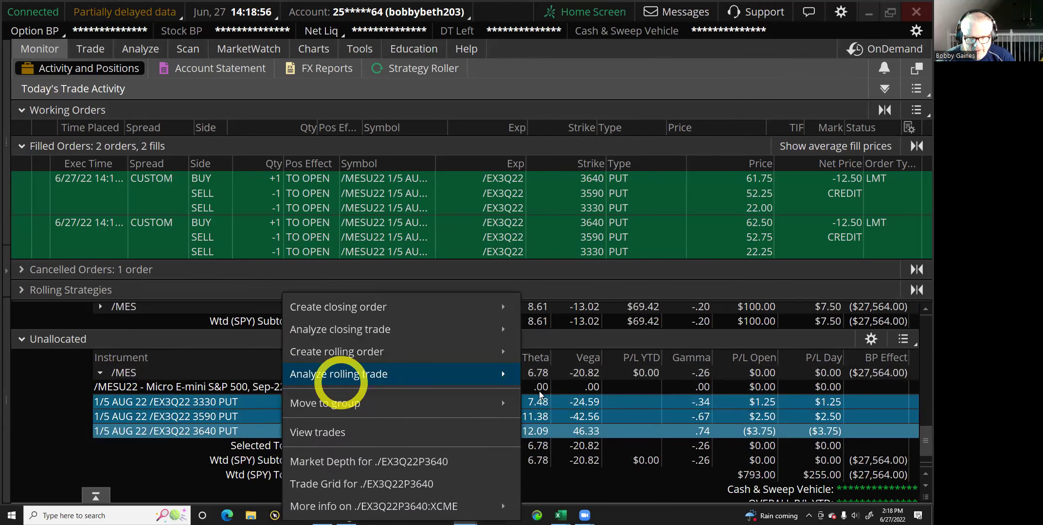
mouse_move(516, 403)
click(554, 400)
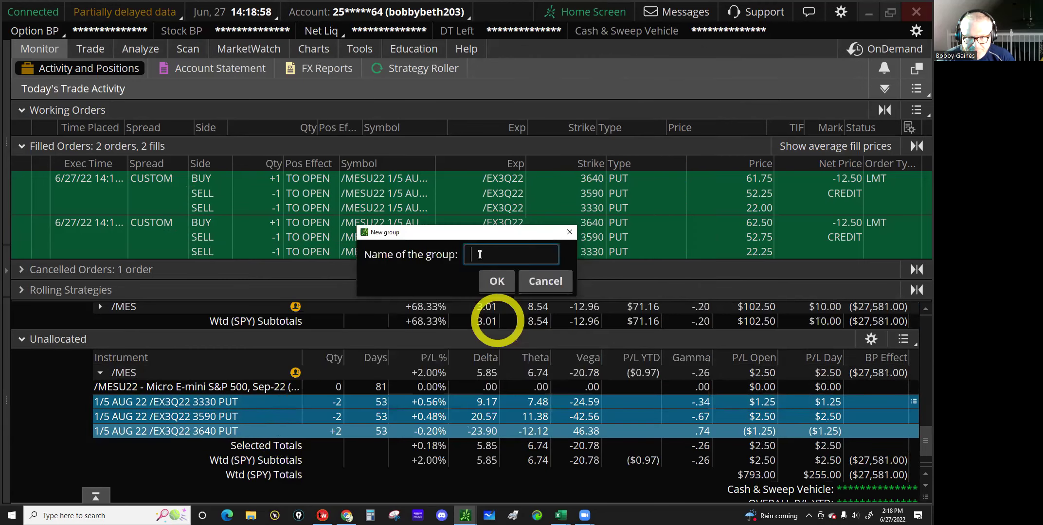
text(1)
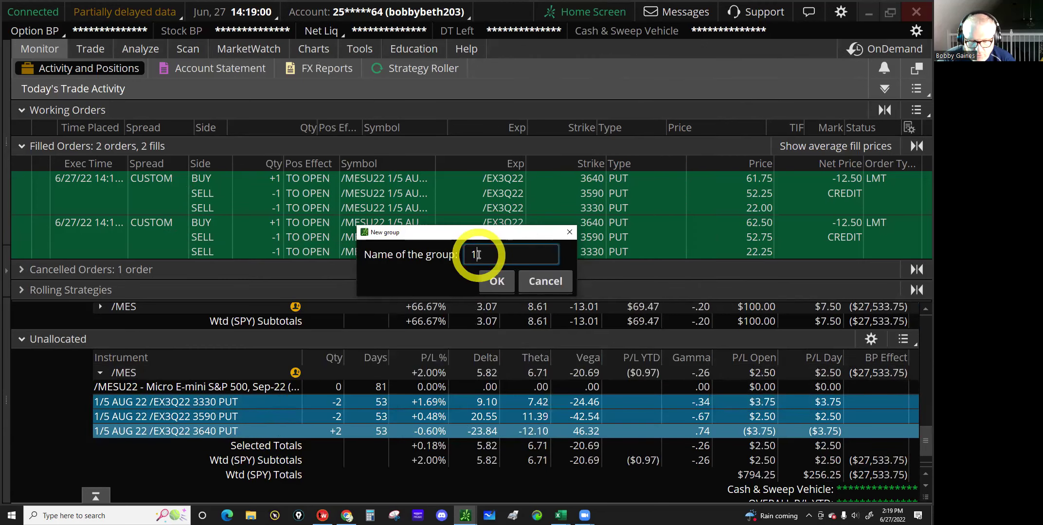
text(-1-1 5TH)
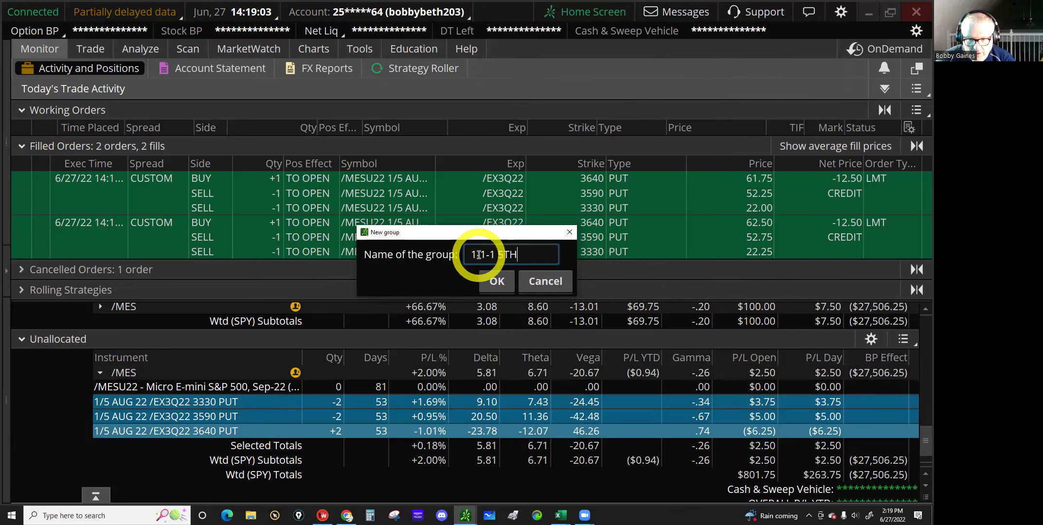
click(492, 281)
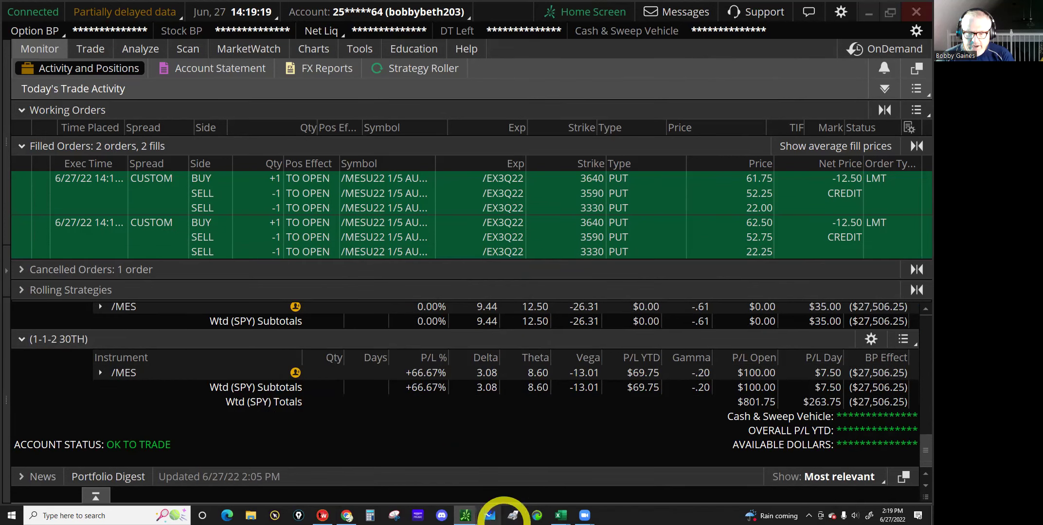
Switch to the IRA spreadsheet's Greeks & Ratios sheet and review the 6/27/2022 buying power used, suggested delta adjustment and maximum allowable deltas.
mouse_move(559, 516)
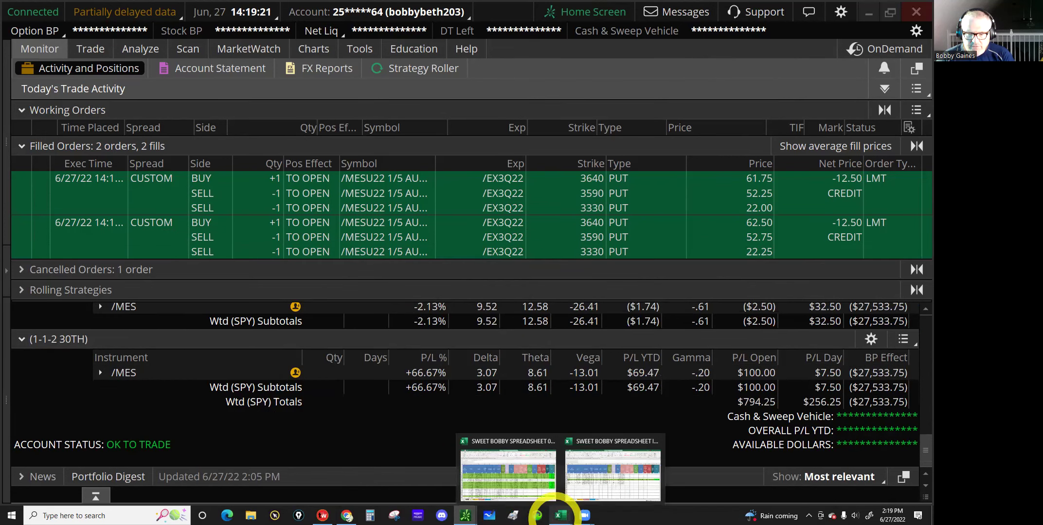
click(577, 486)
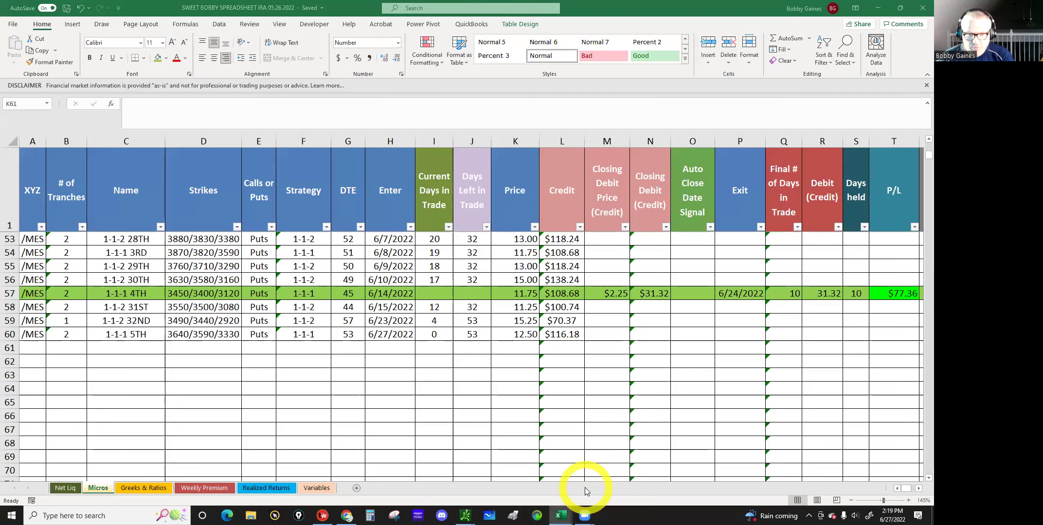
click(130, 490)
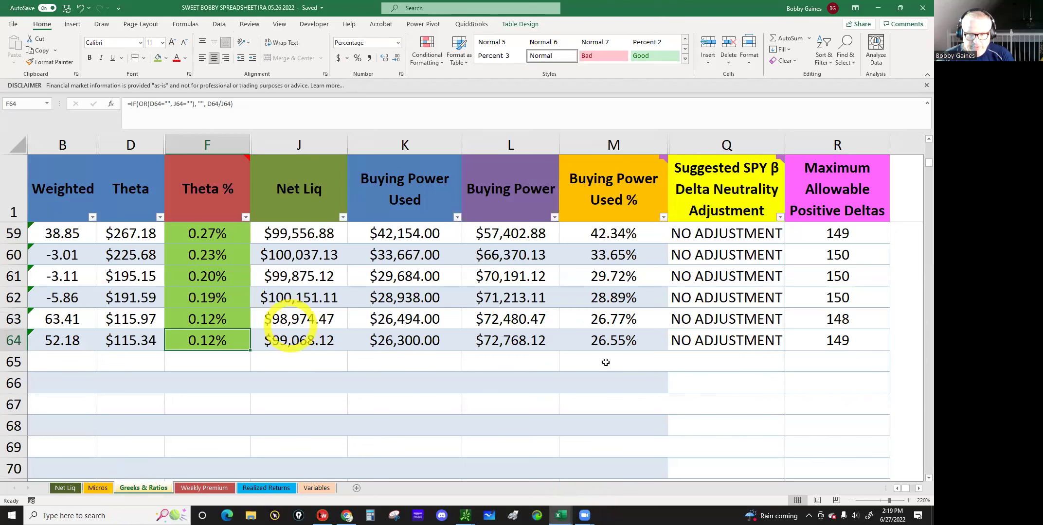
click(897, 488)
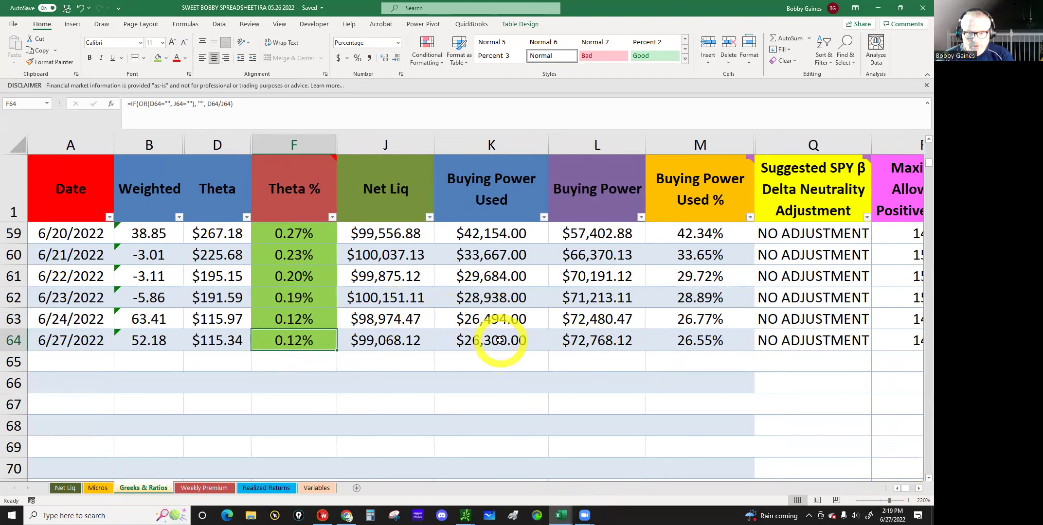
click(681, 339)
mouse_move(705, 184)
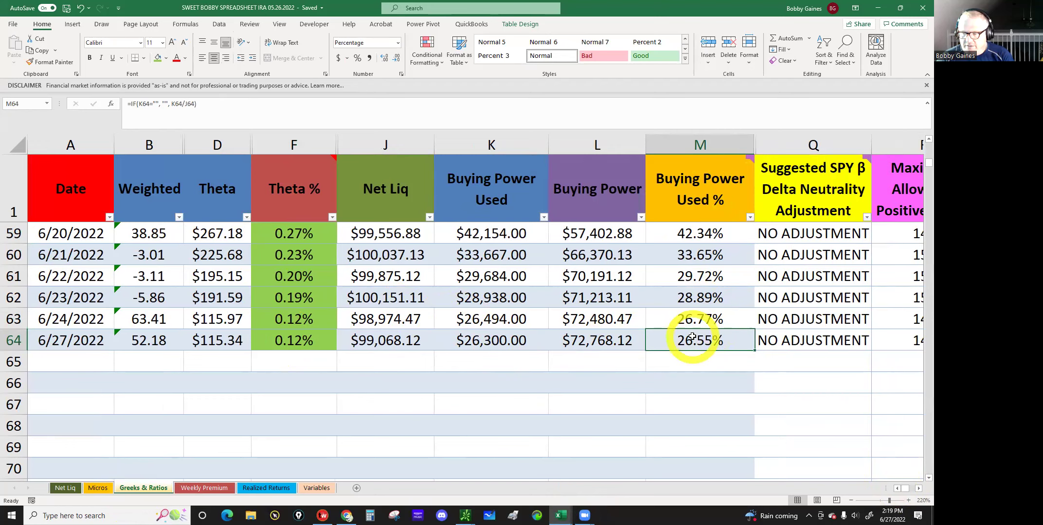
click(841, 342)
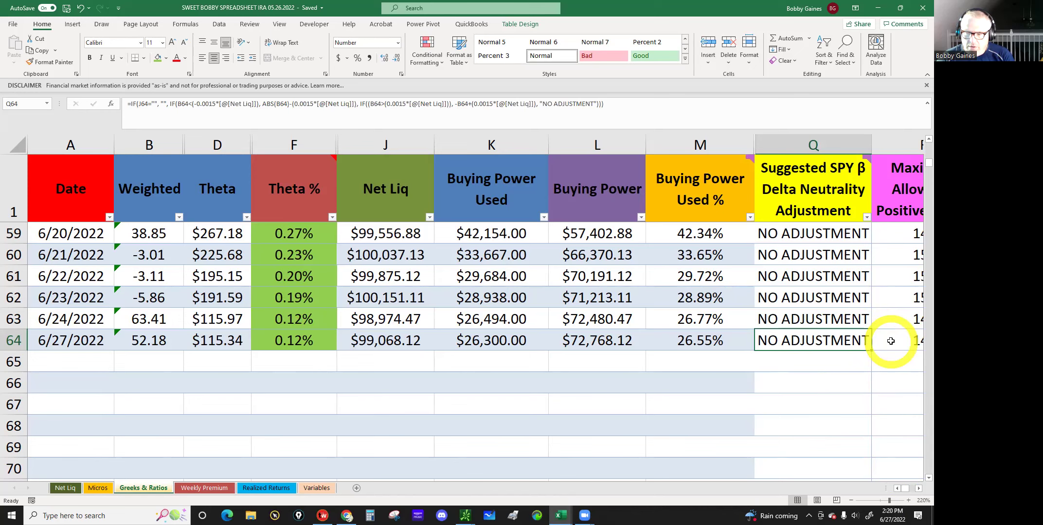
click(918, 491)
scroll(827, 350, right, 1)
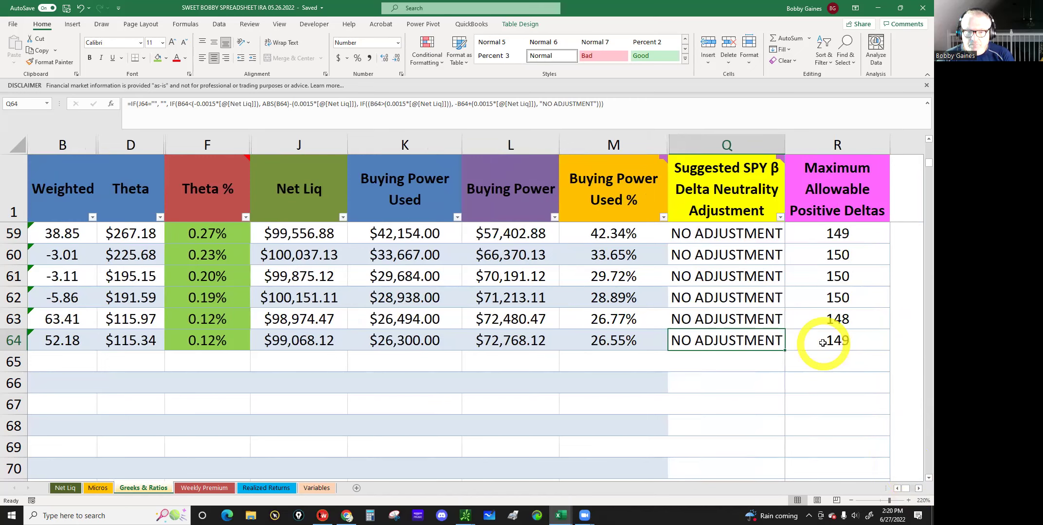
click(898, 489)
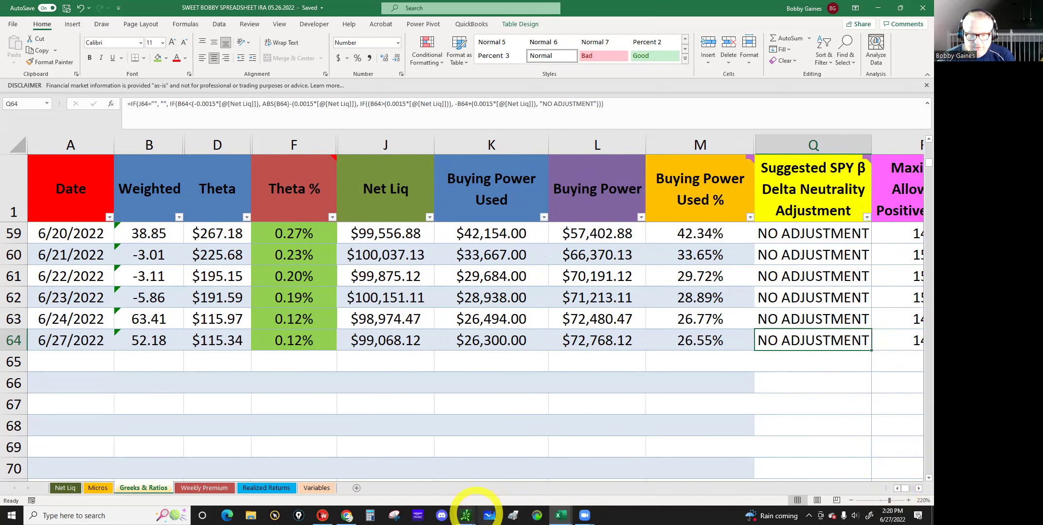
Switch to thinkorswim, collapse the filled orders and review the profit percentages of the grouped /MES positions.
click(465, 516)
click(421, 485)
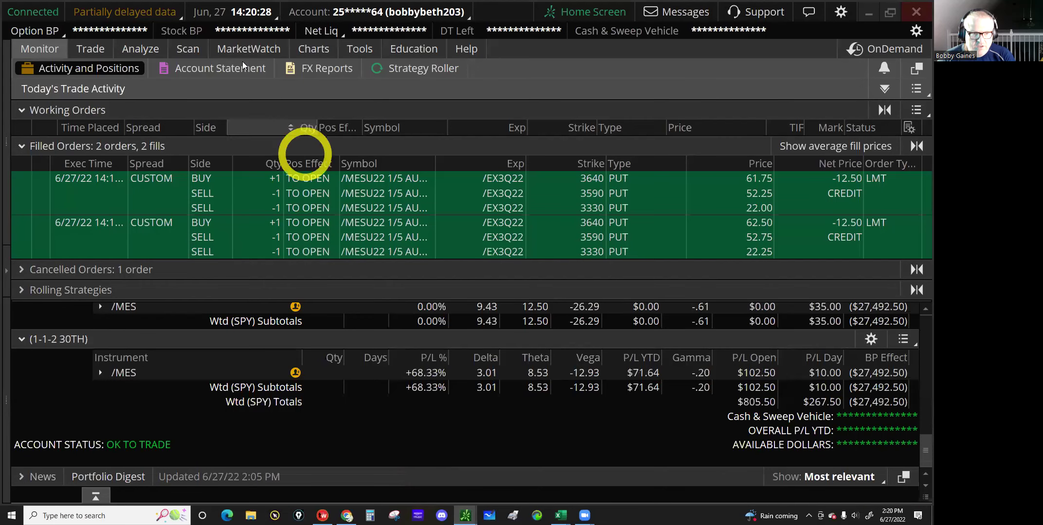
click(27, 145)
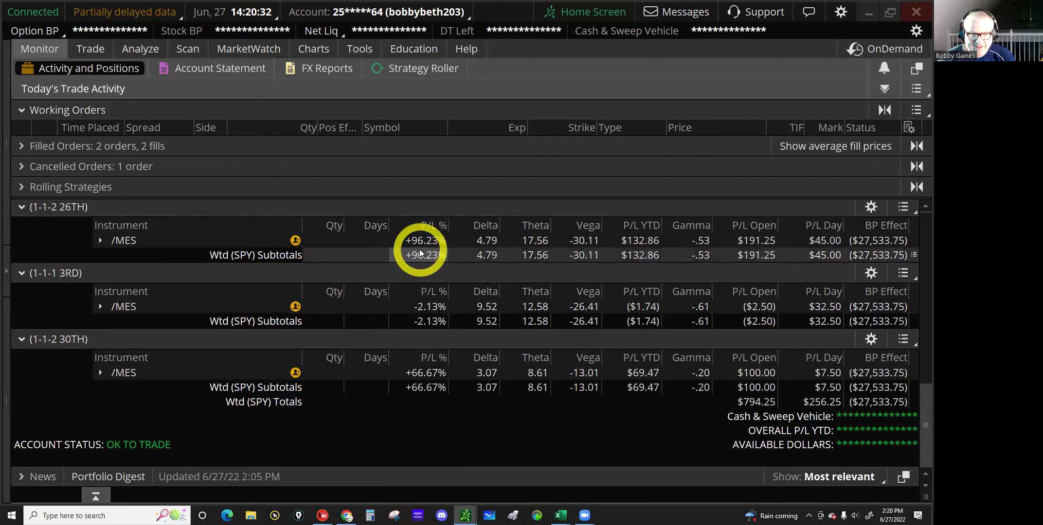
scroll(420, 252, up, 2)
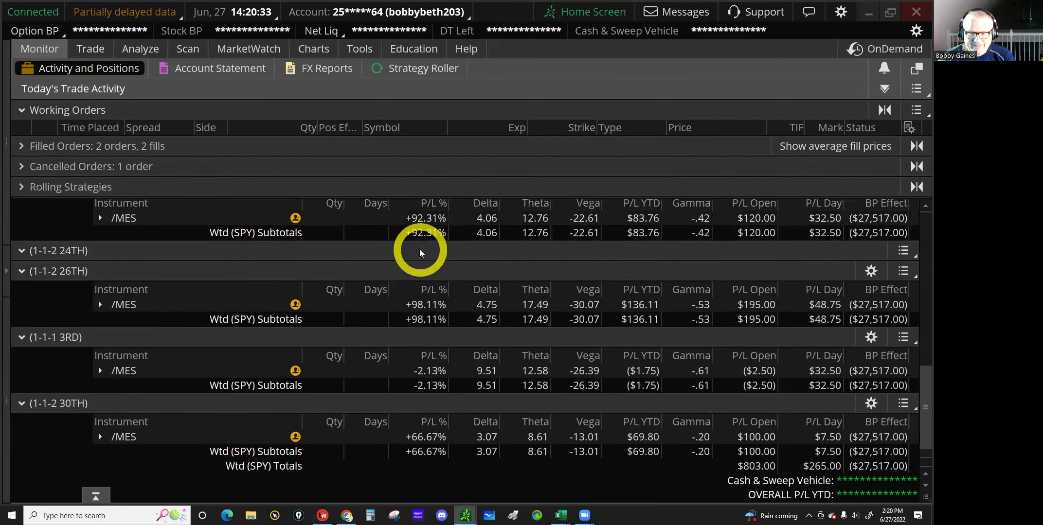
scroll(420, 252, up, 1)
scroll(420, 249, up, 3)
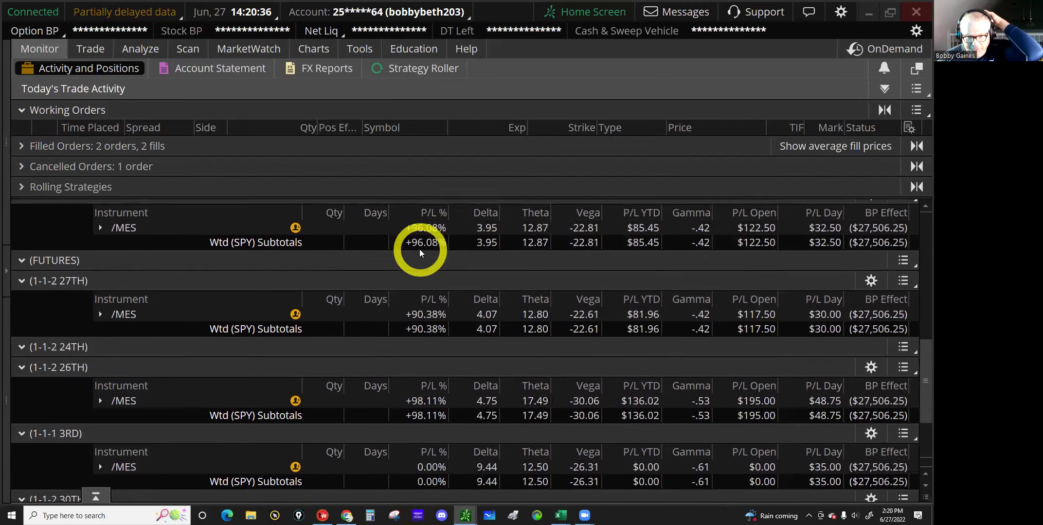
Compare the P/L percentages across the /MES groups, from 1-1-1 BULL 1ST through 1-1-1 3RD.
scroll(420, 249, up, 5)
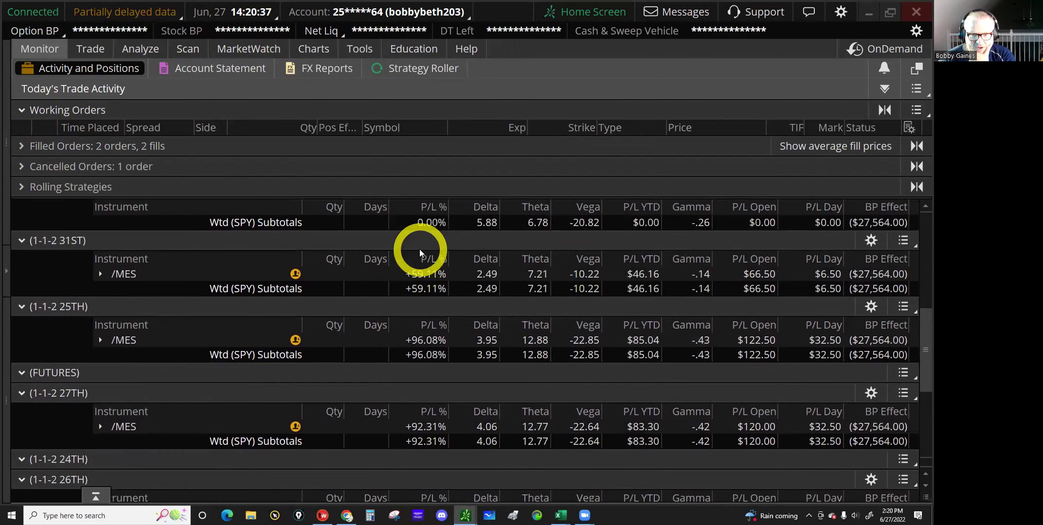
scroll(420, 250, up, 5)
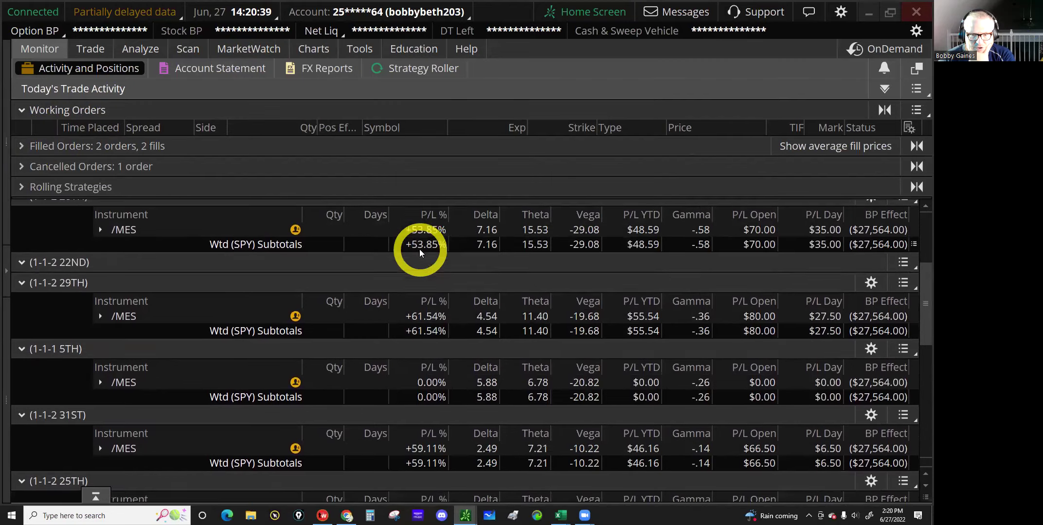
scroll(420, 253, up, 1)
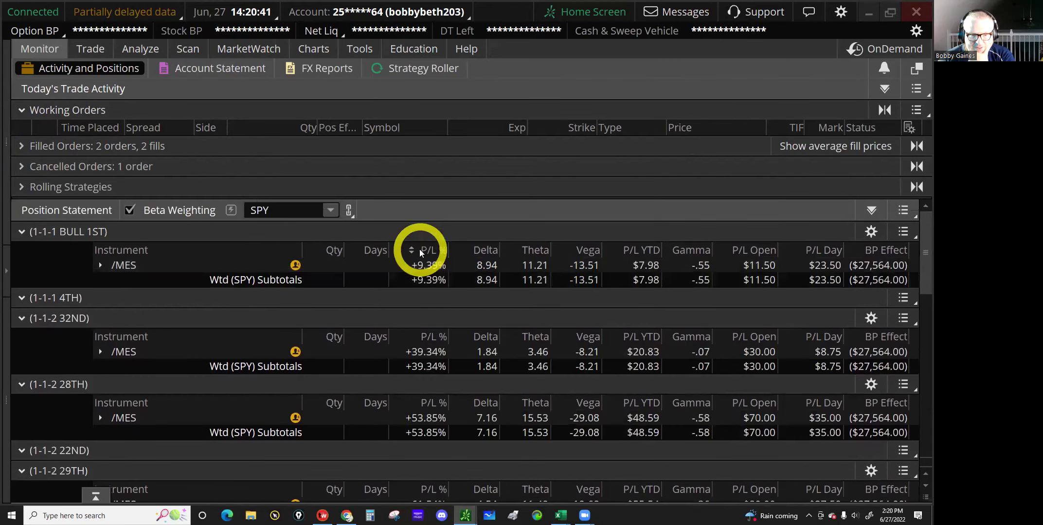
scroll(420, 251, down, 6)
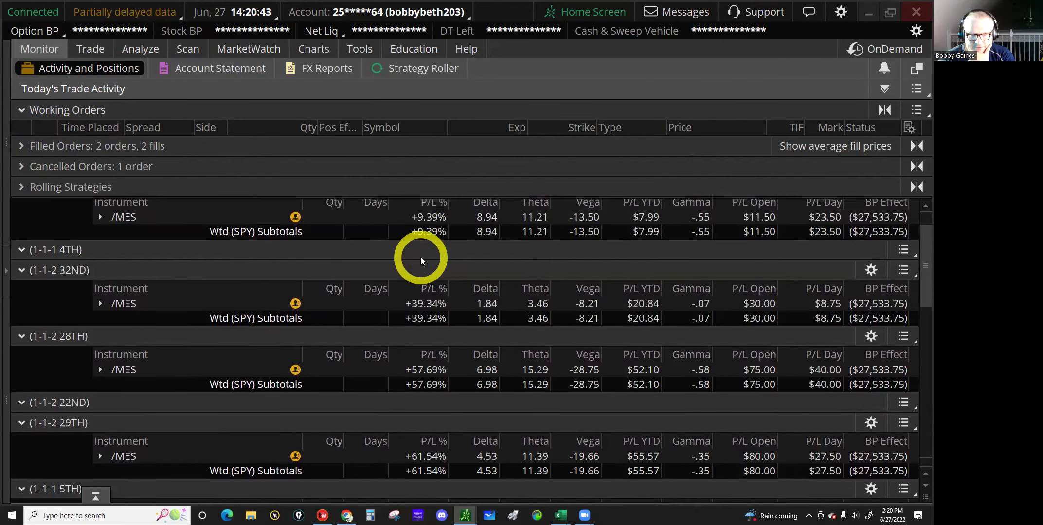
scroll(421, 262, down, 6)
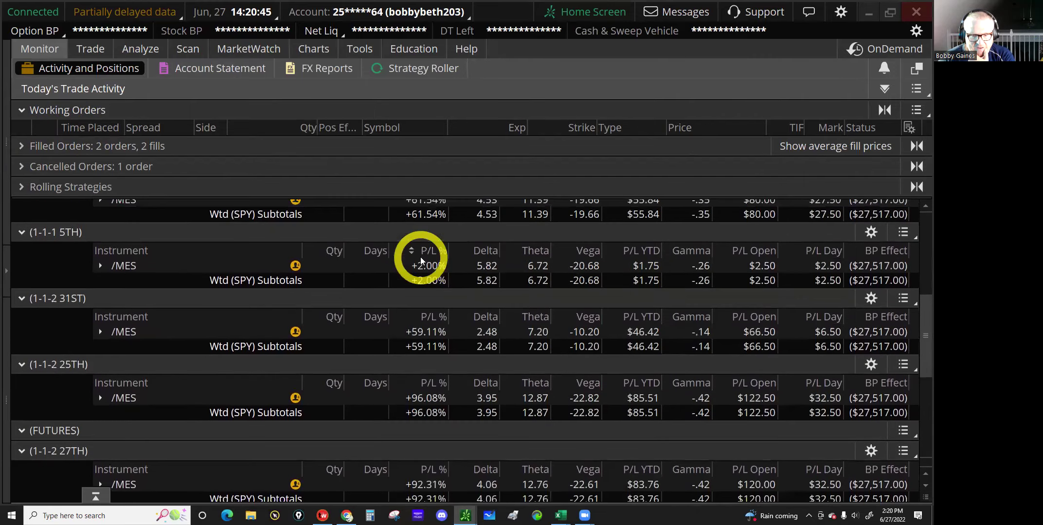
scroll(420, 261, down, 1)
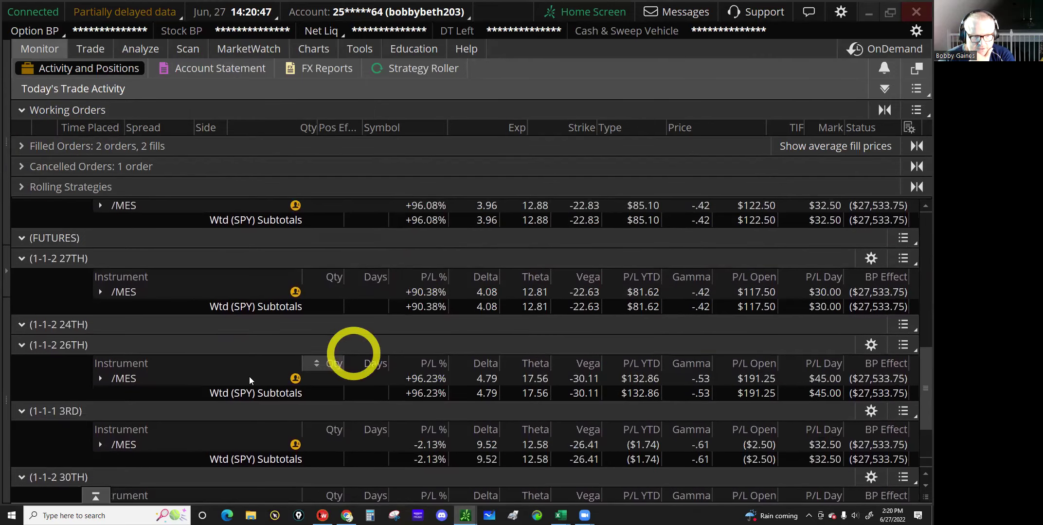
Expand the 1-1-2 26TH group's /MES position and create a closing order for its 3840/3790 put vertical.
click(134, 382)
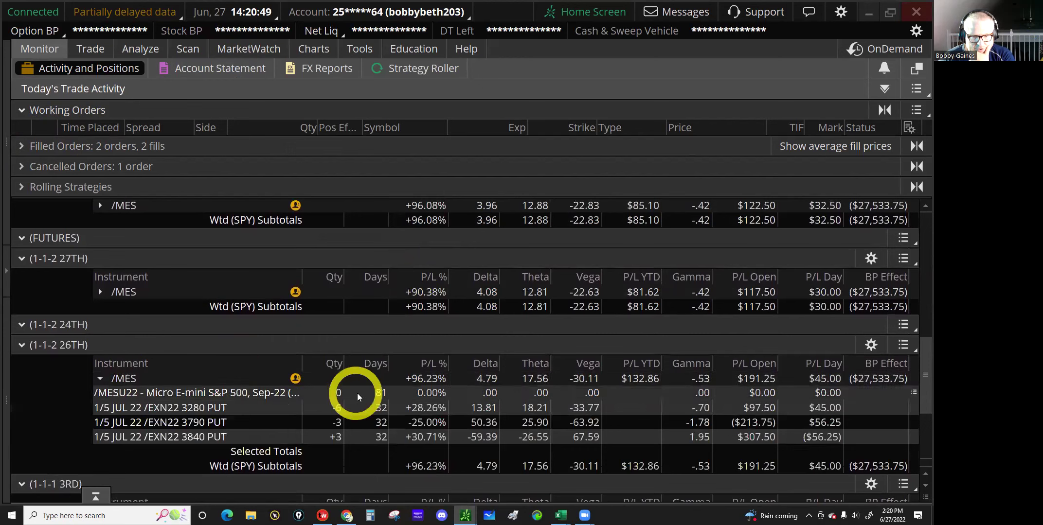
click(336, 422)
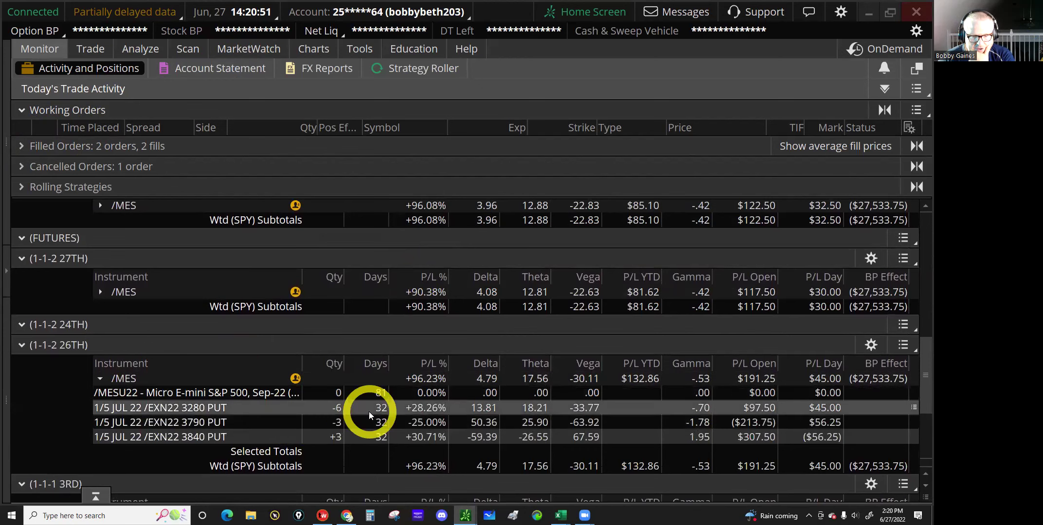
ctrl+click(208, 426)
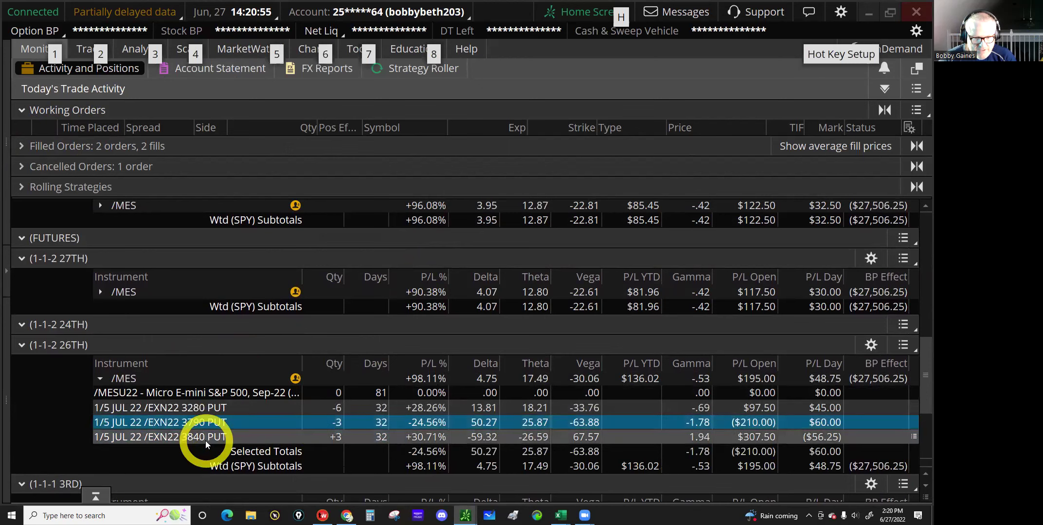
ctrl+click(206, 438)
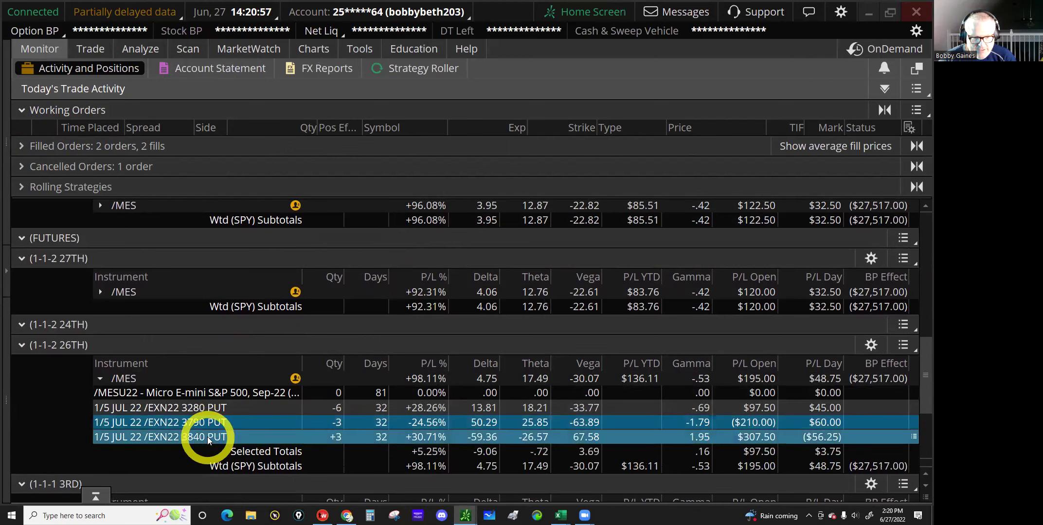
right_click(207, 439)
mouse_move(287, 307)
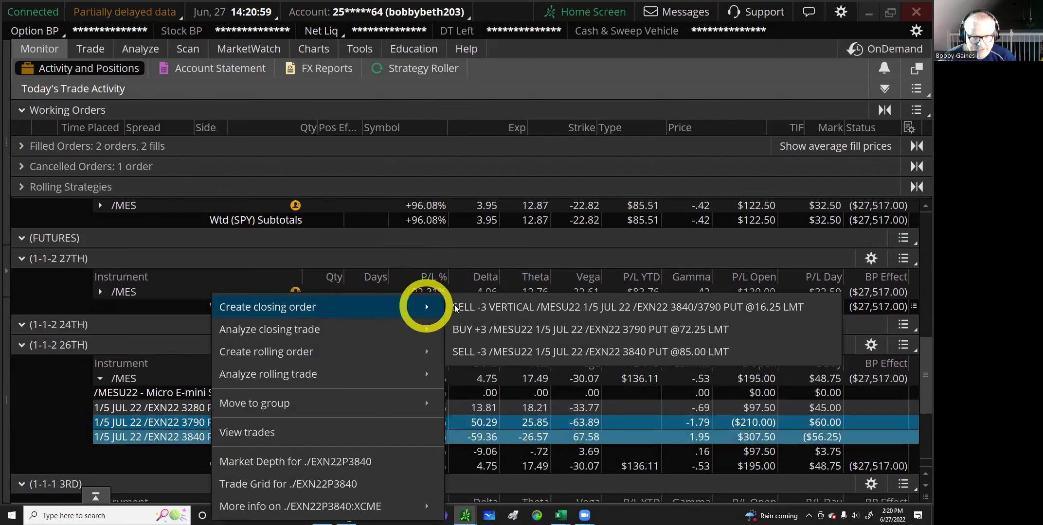
click(469, 307)
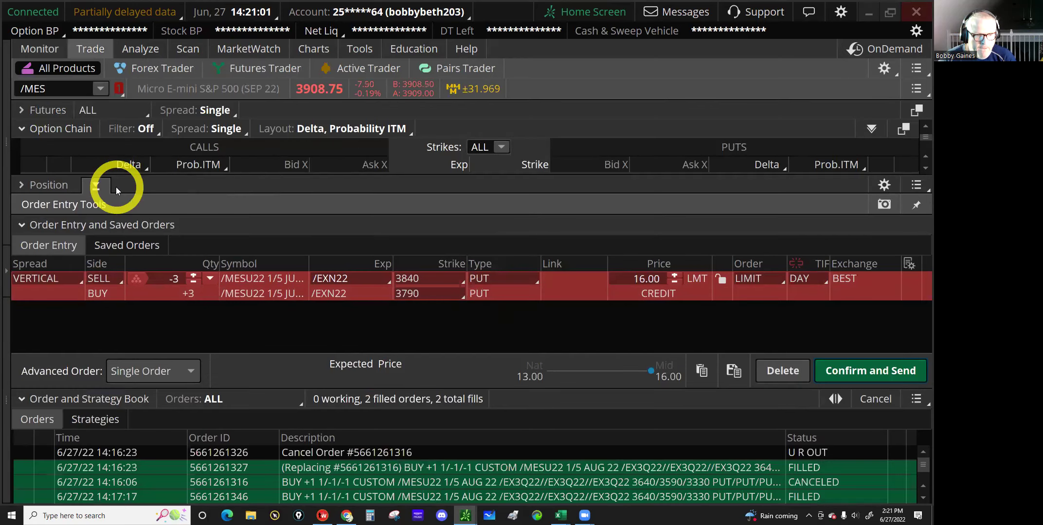
Bring back the full /MES option chain and expand the JUL 22 expiration with 32 days remaining.
click(97, 187)
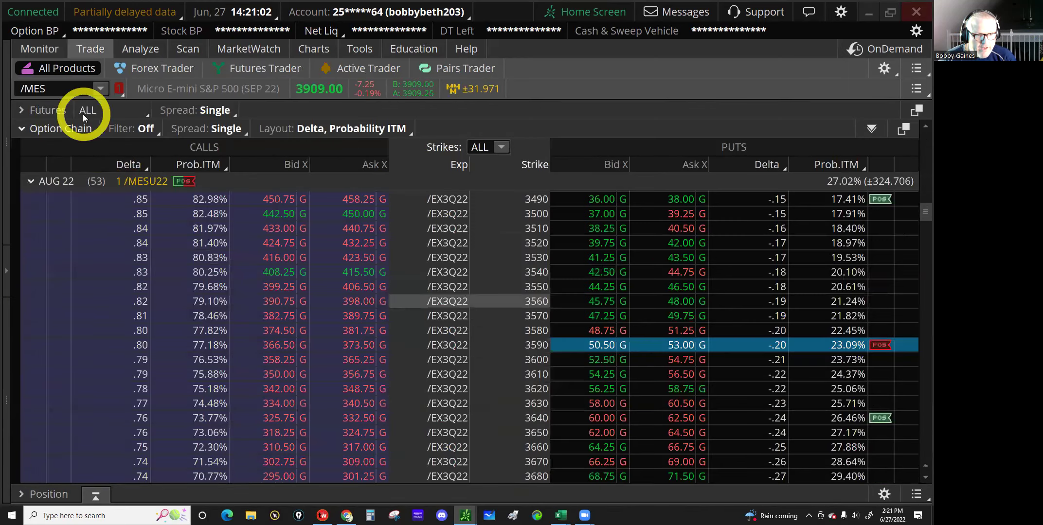
click(46, 51)
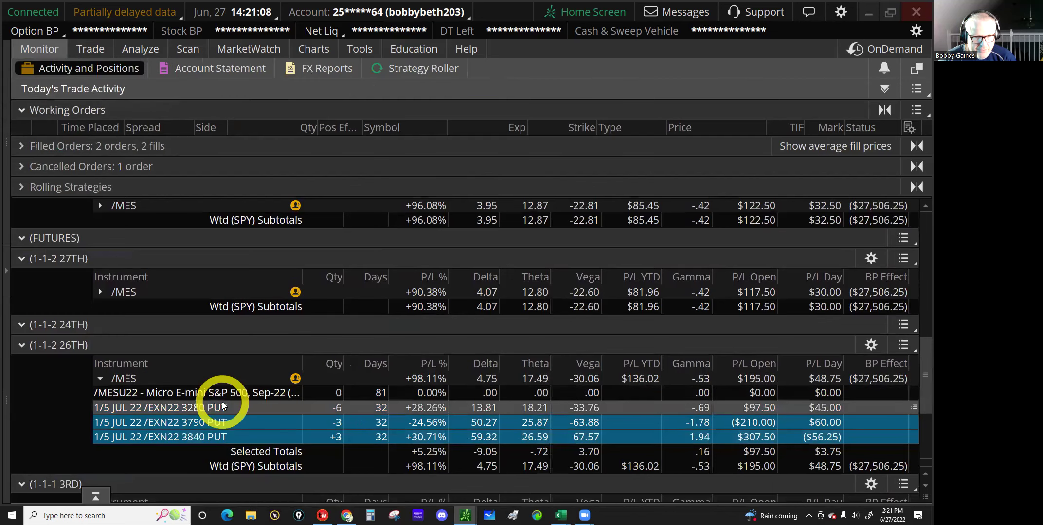
click(117, 92)
click(94, 51)
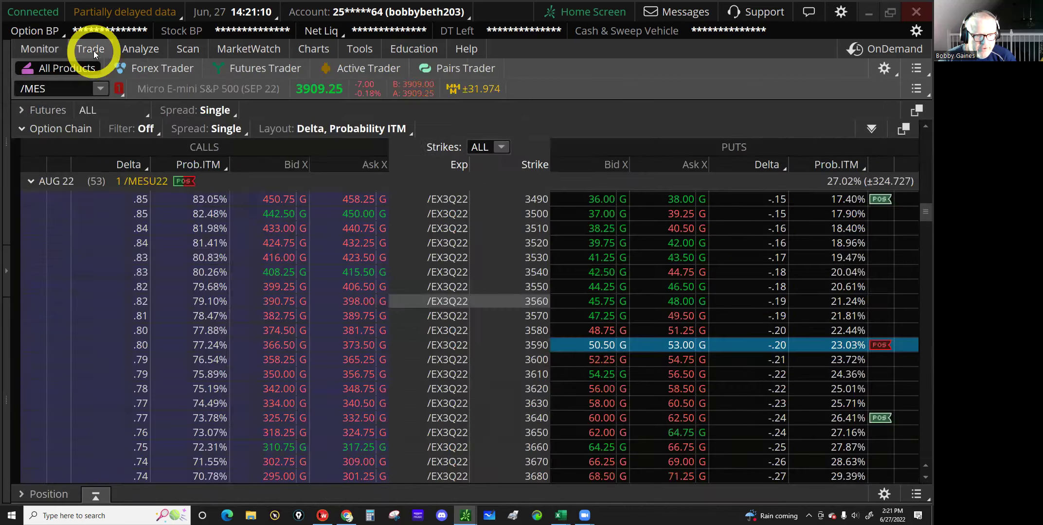
click(31, 181)
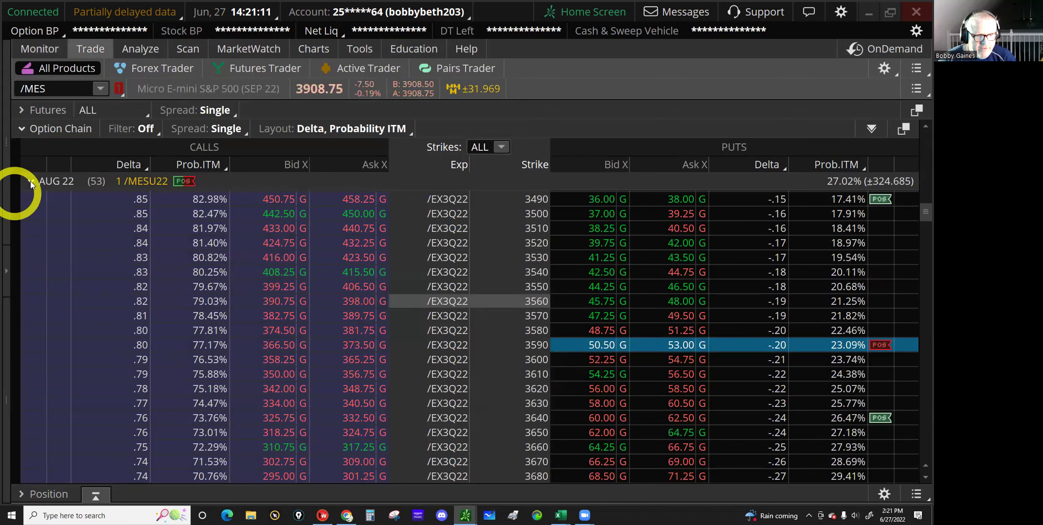
click(168, 290)
click(75, 248)
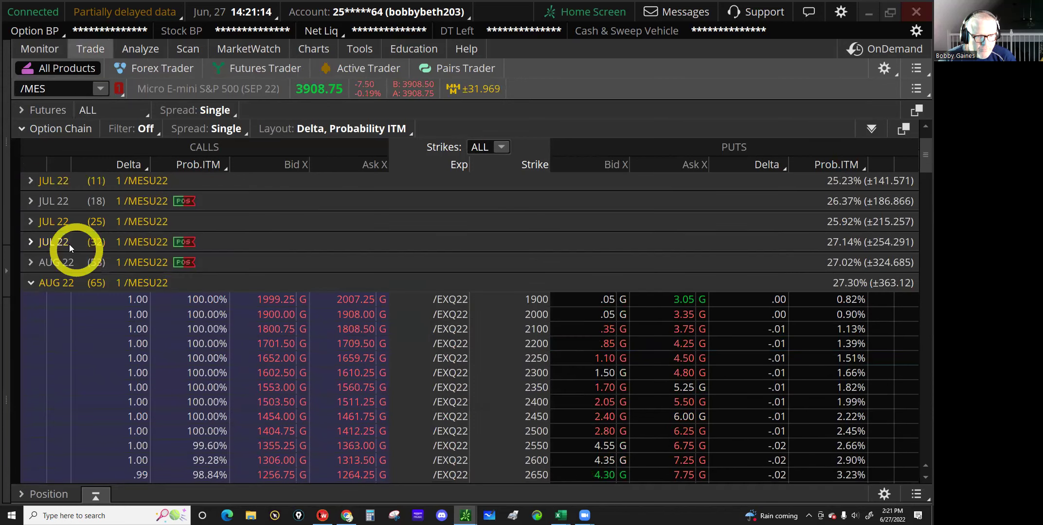
Add a buy of the JUL 22 /EXN22 3280 put to the vertical's closing order.
click(692, 362)
scroll(693, 364, down, 3)
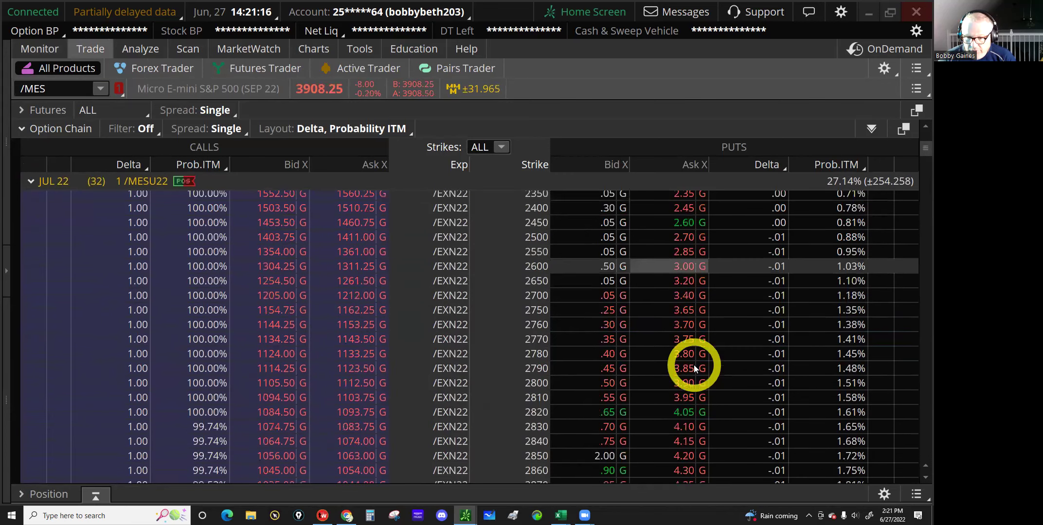
scroll(694, 365, down, 5)
scroll(694, 364, down, 4)
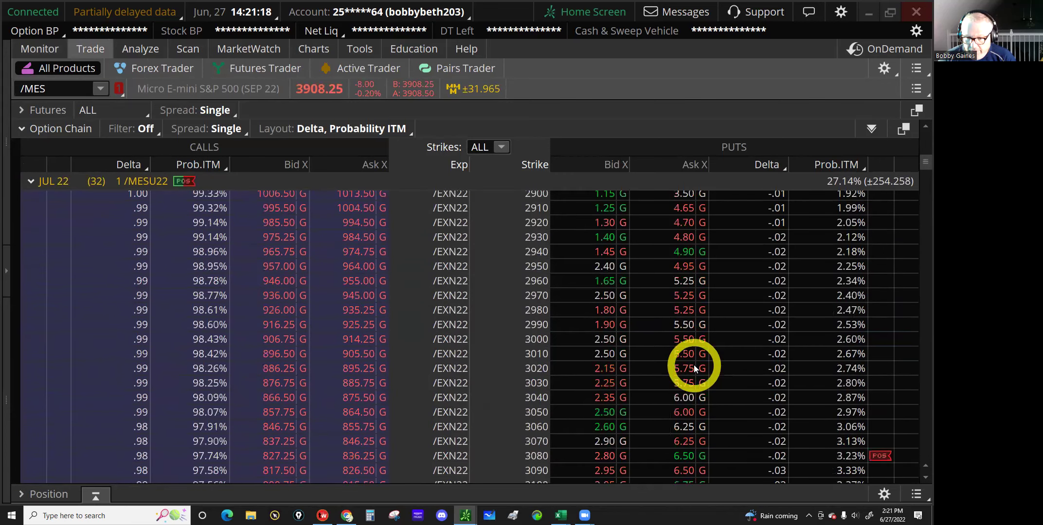
scroll(693, 365, down, 2)
scroll(694, 365, down, 3)
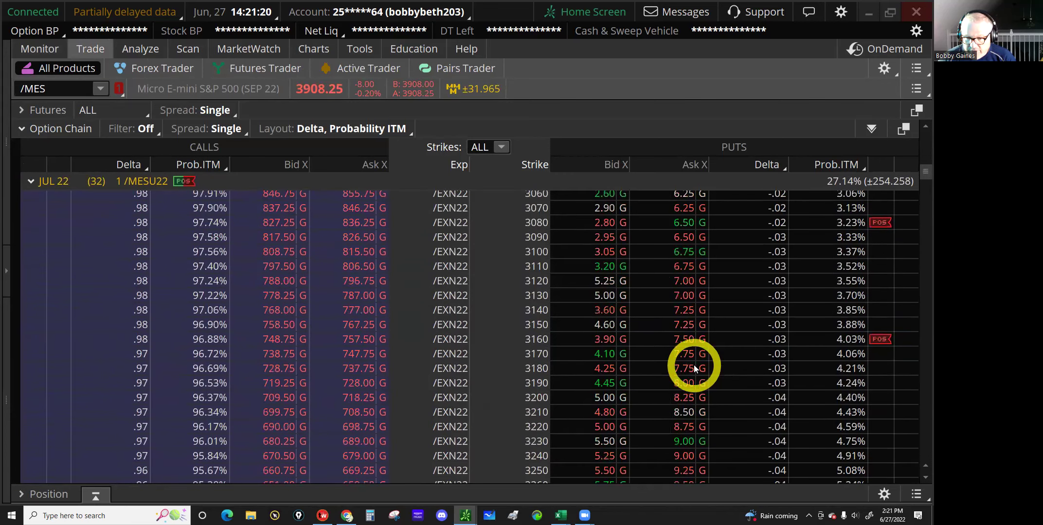
scroll(693, 365, down, 2)
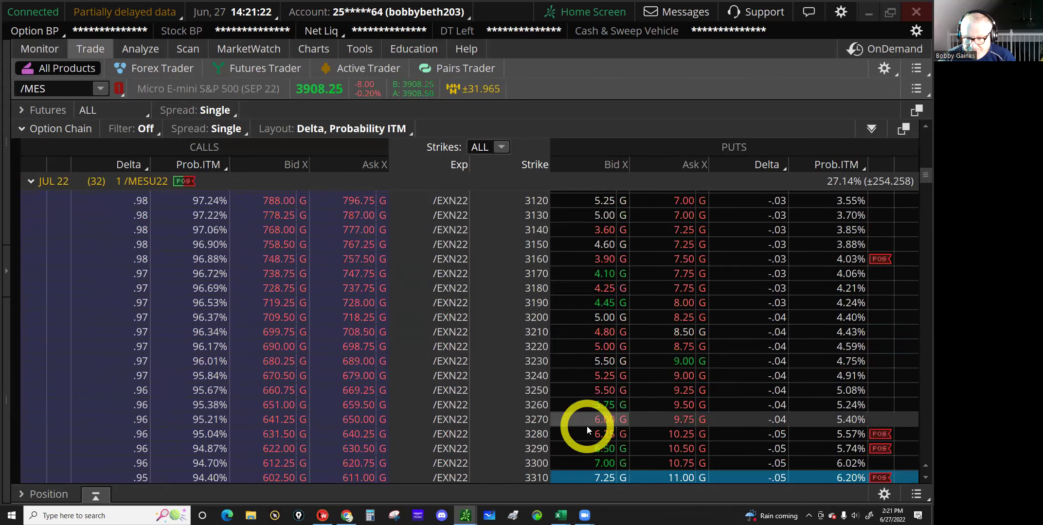
click(678, 435)
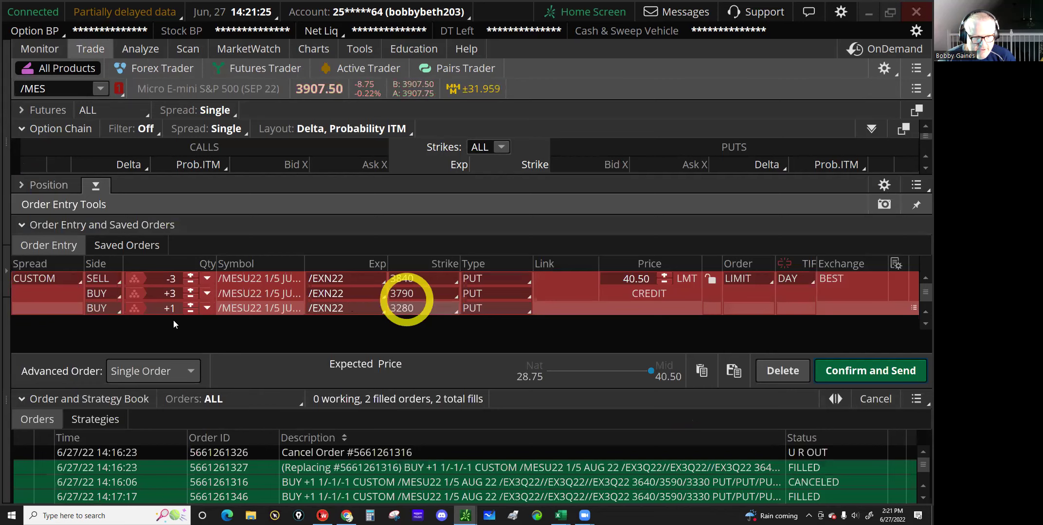
Set the 3280 put leg's quantity to +6 and send the three-leg closing order at a .25 debit limit.
triple_click(190, 305)
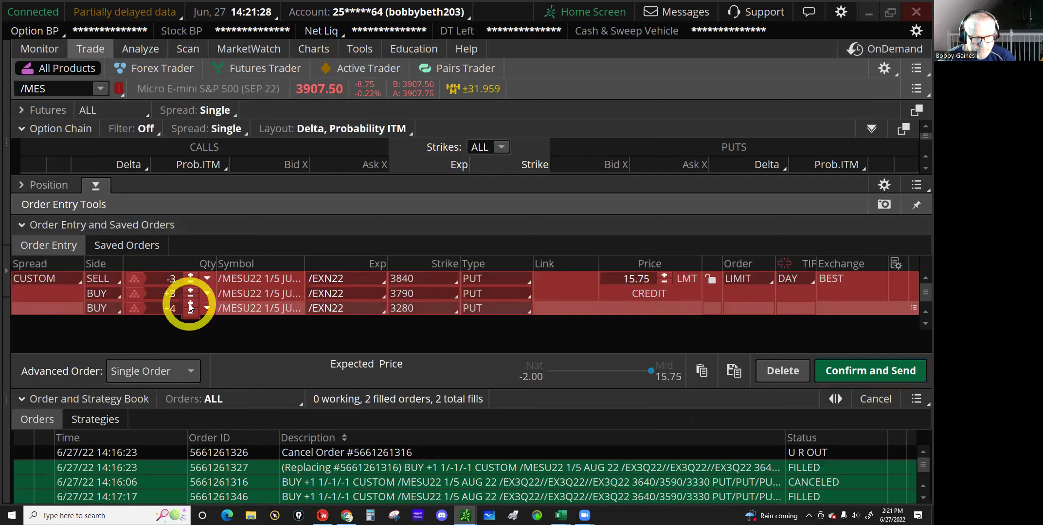
double_click(190, 305)
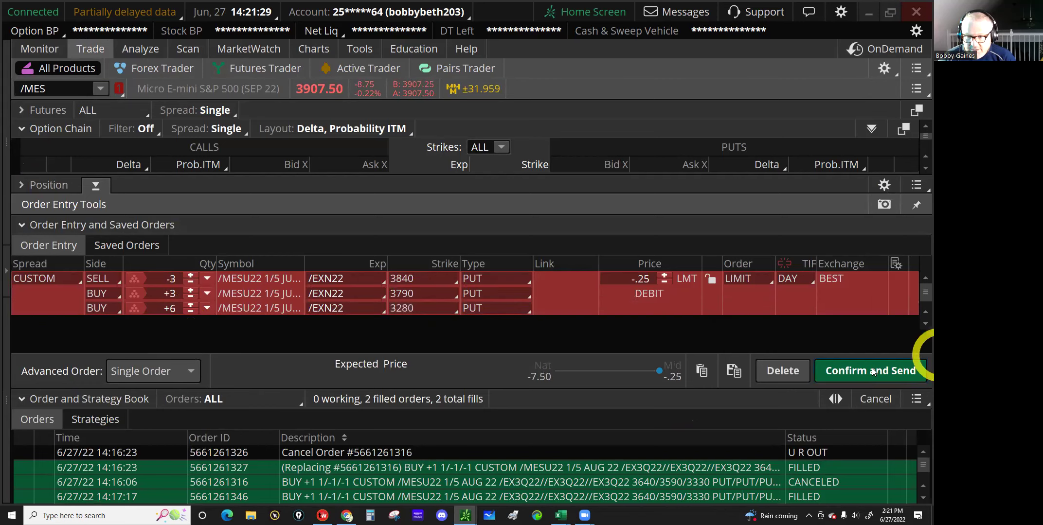
click(851, 372)
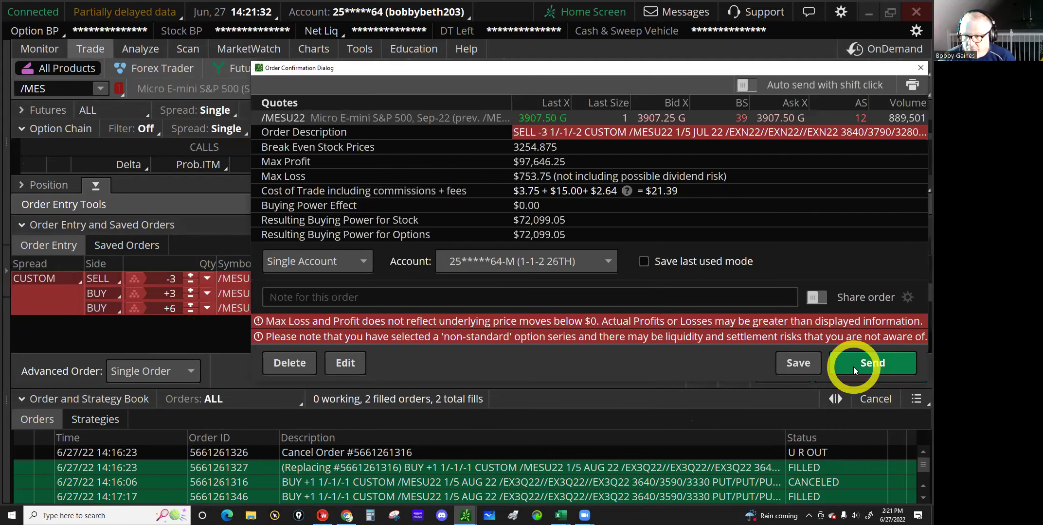
click(855, 371)
click(153, 82)
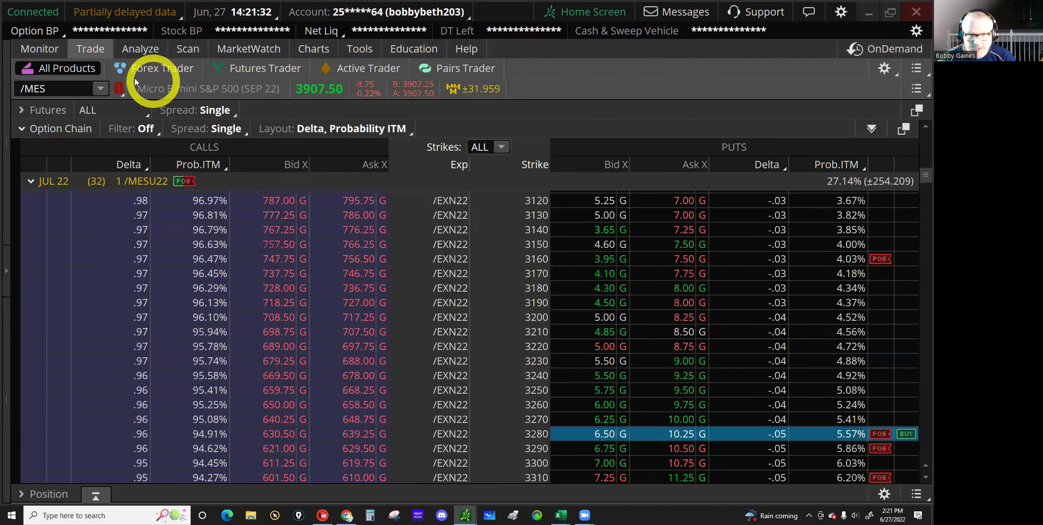
Cancel and replace the working 3840/3790/3280 put order with a .50 debit limit and send it.
click(41, 49)
click(586, 152)
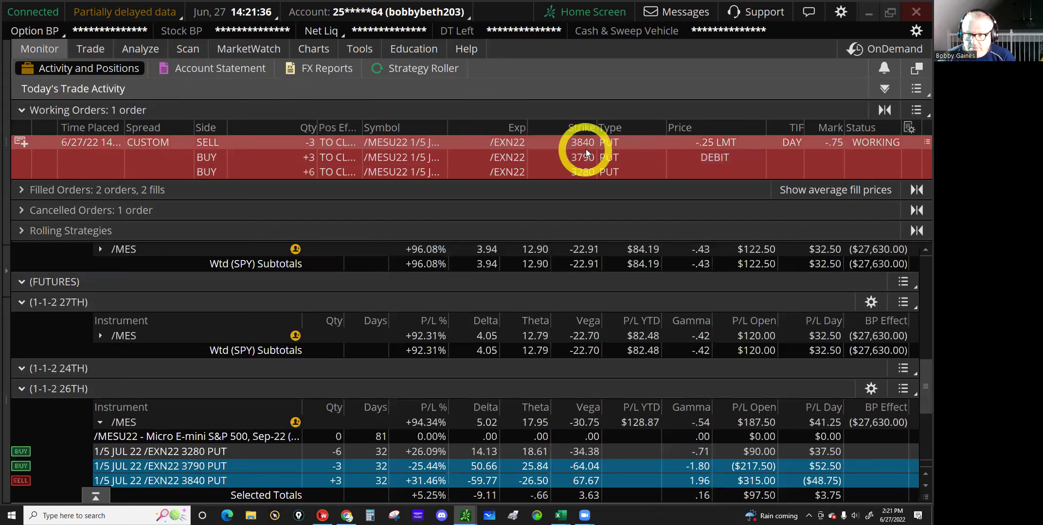
right_click(602, 155)
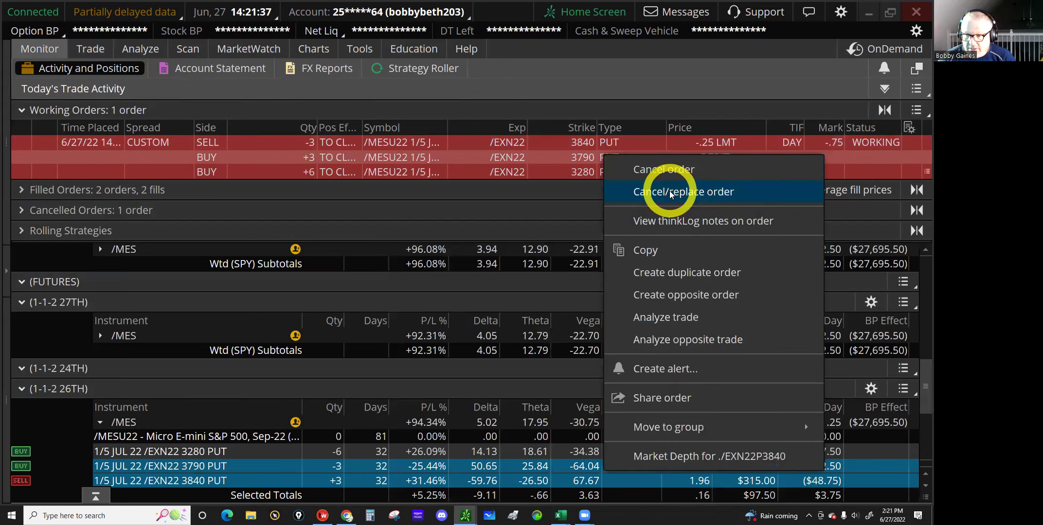
click(670, 195)
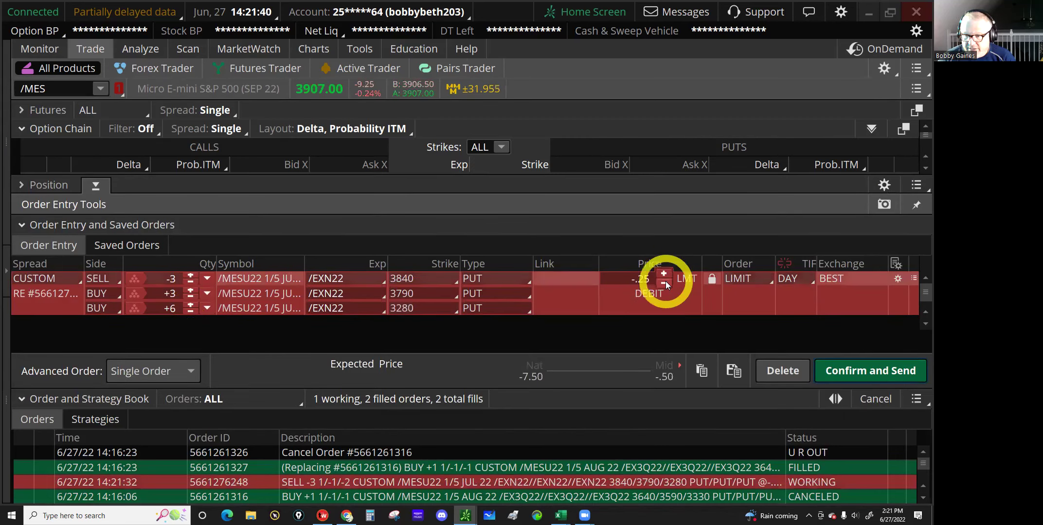
click(666, 281)
click(666, 282)
click(665, 281)
click(665, 281)
click(665, 281)
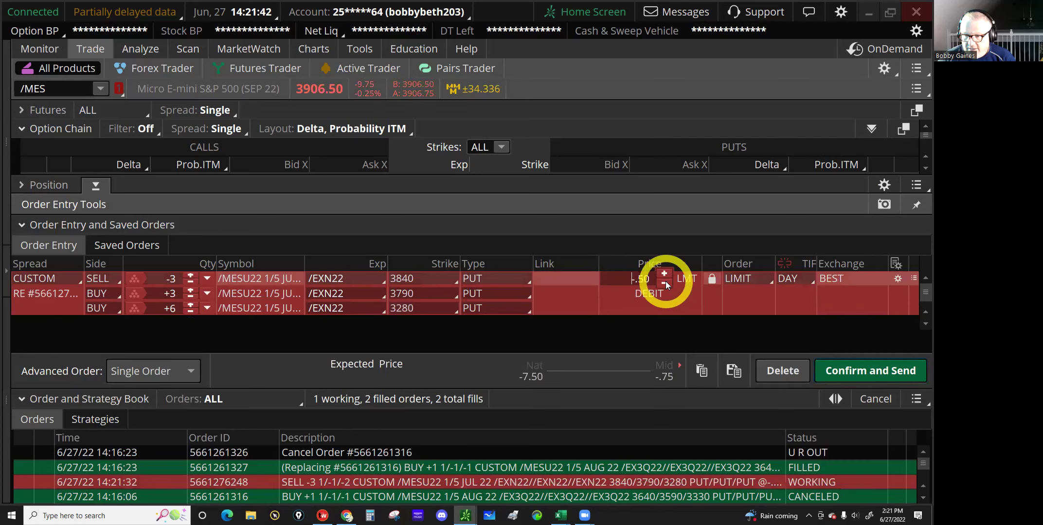
click(875, 371)
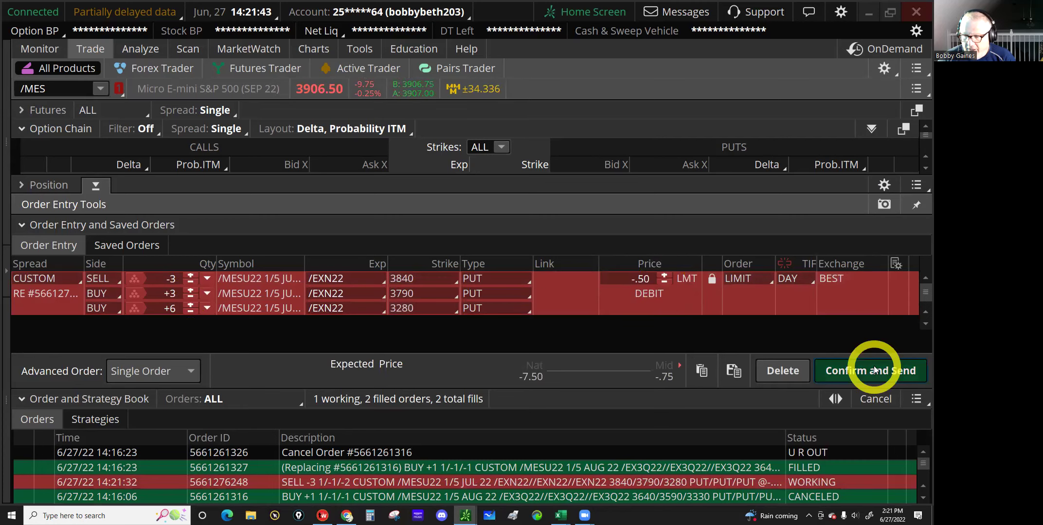
click(874, 368)
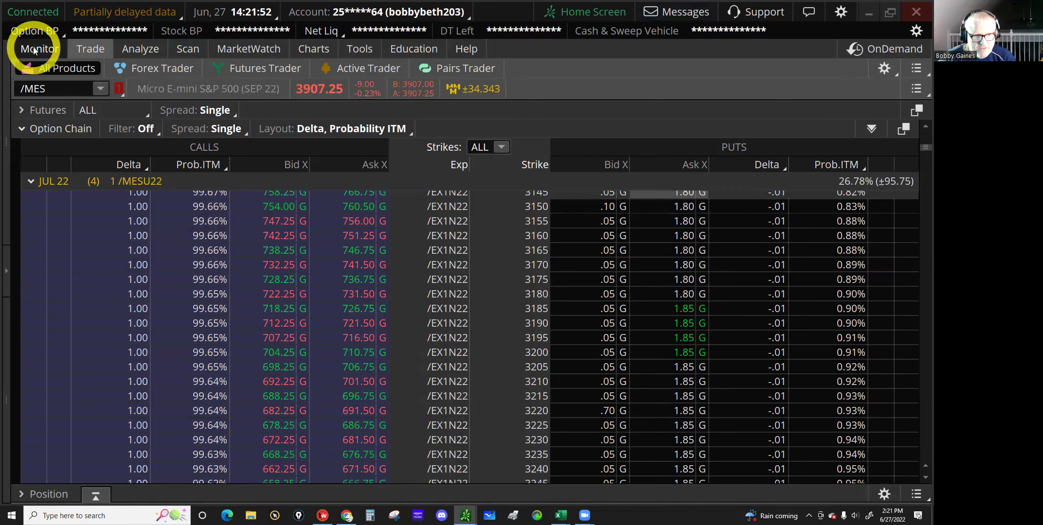
Cancel and replace the working 3840/3790/3280 put closing order with a .75 debit limit and send it.
click(36, 49)
right_click(677, 153)
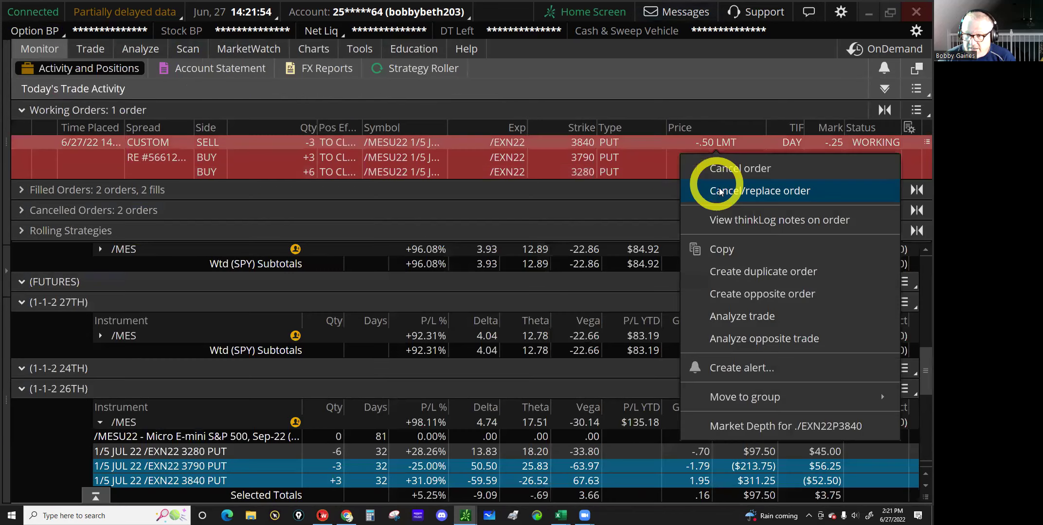
click(722, 193)
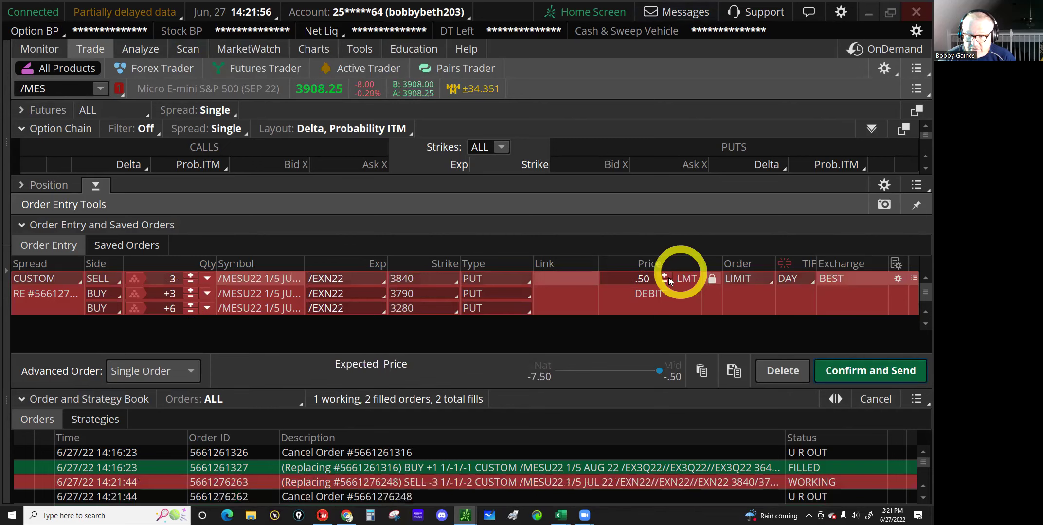
click(664, 283)
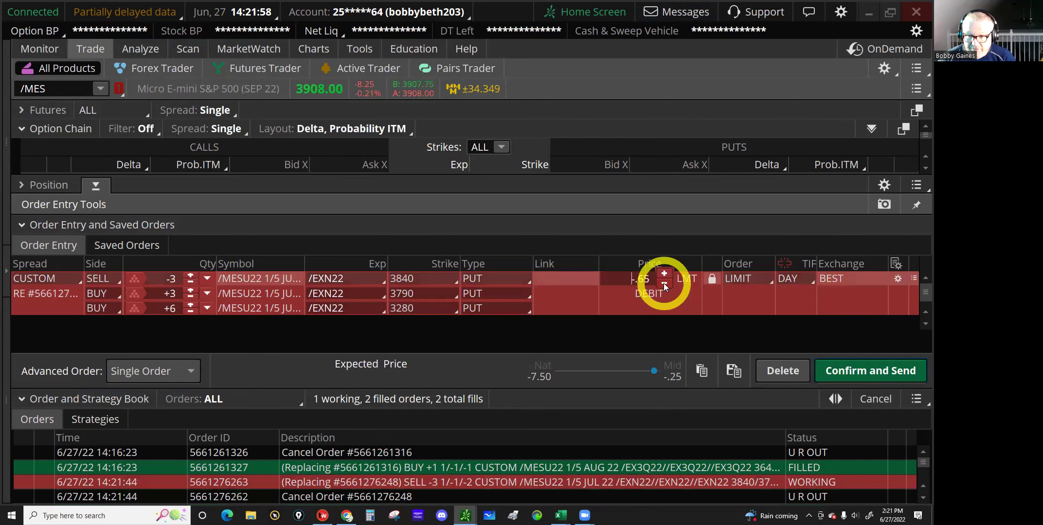
click(664, 284)
click(664, 284)
click(664, 284)
click(664, 284)
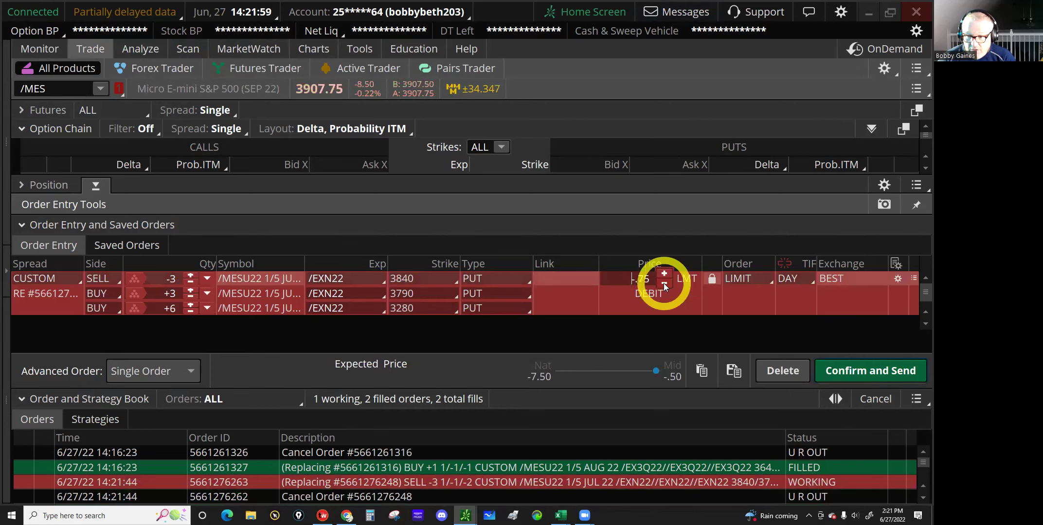
click(865, 373)
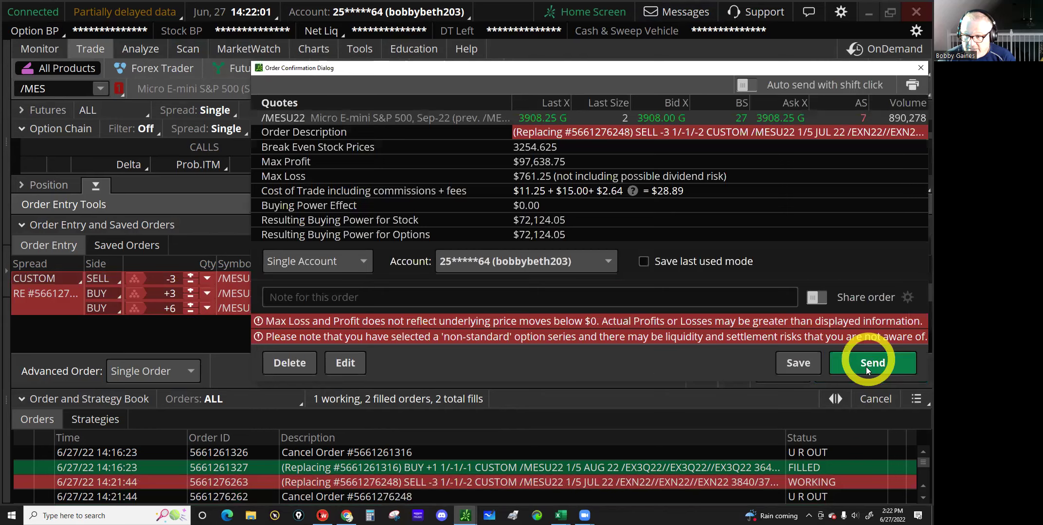
click(866, 366)
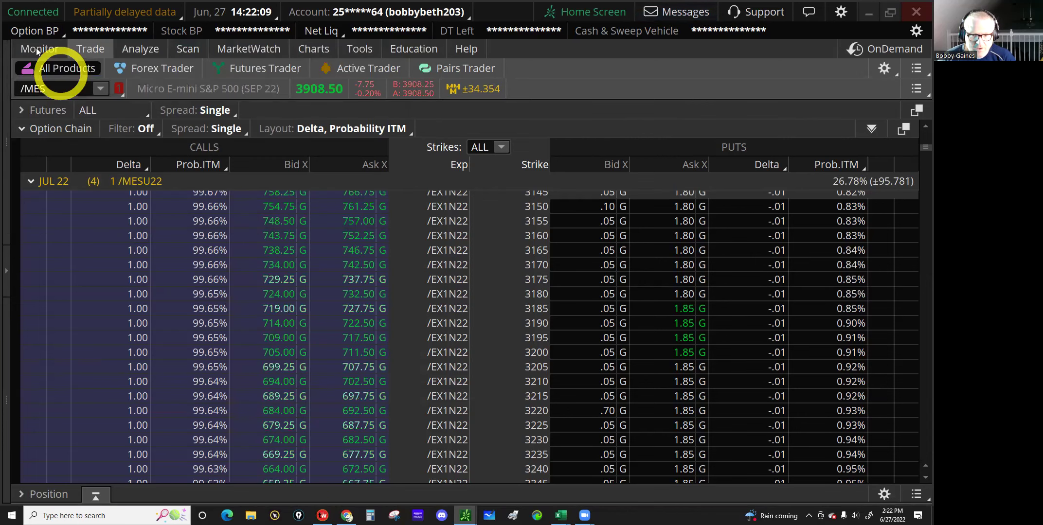
Check the working orders and unallocated /MES positions, and expand today's filled orders.
click(37, 51)
scroll(392, 351, down, 3)
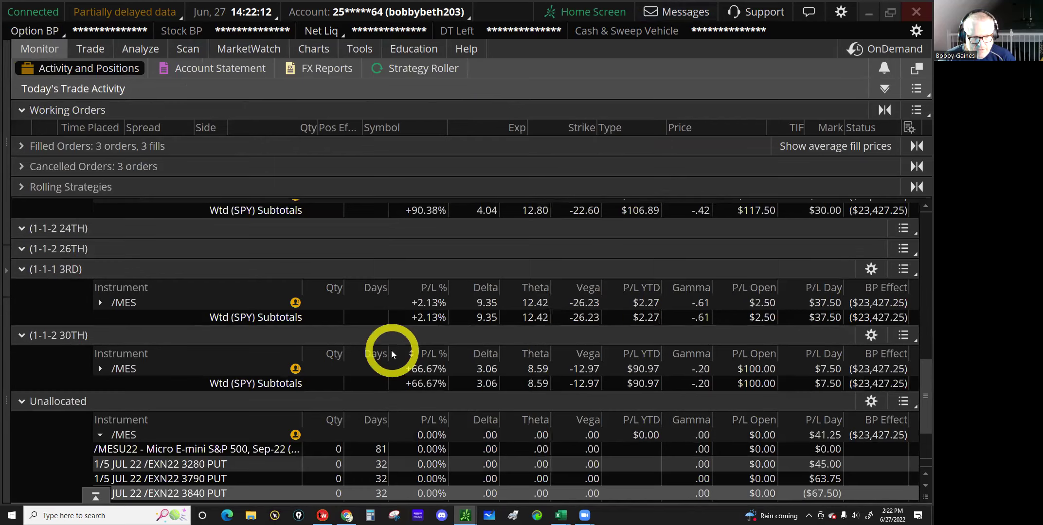
scroll(392, 354, down, 1)
scroll(78, 355, down, 1)
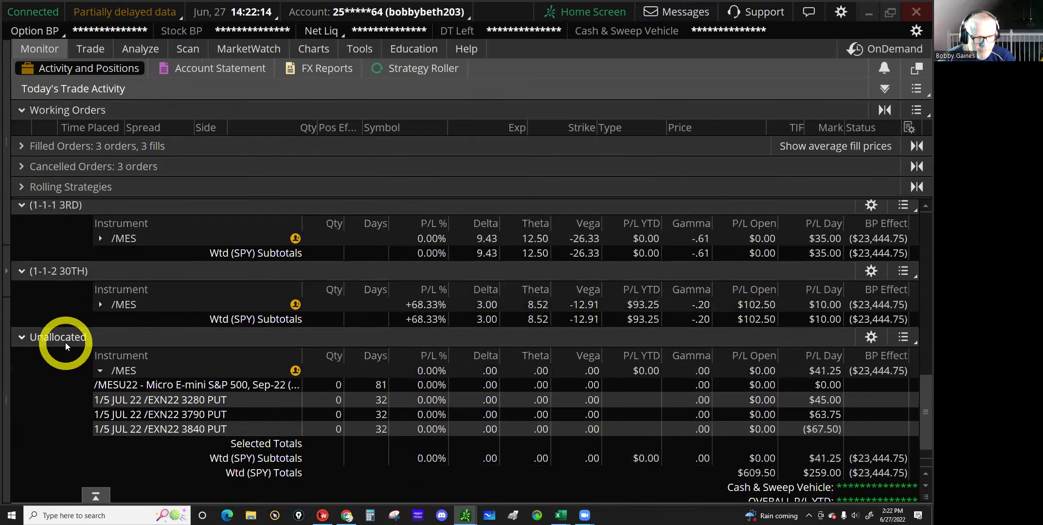
click(81, 145)
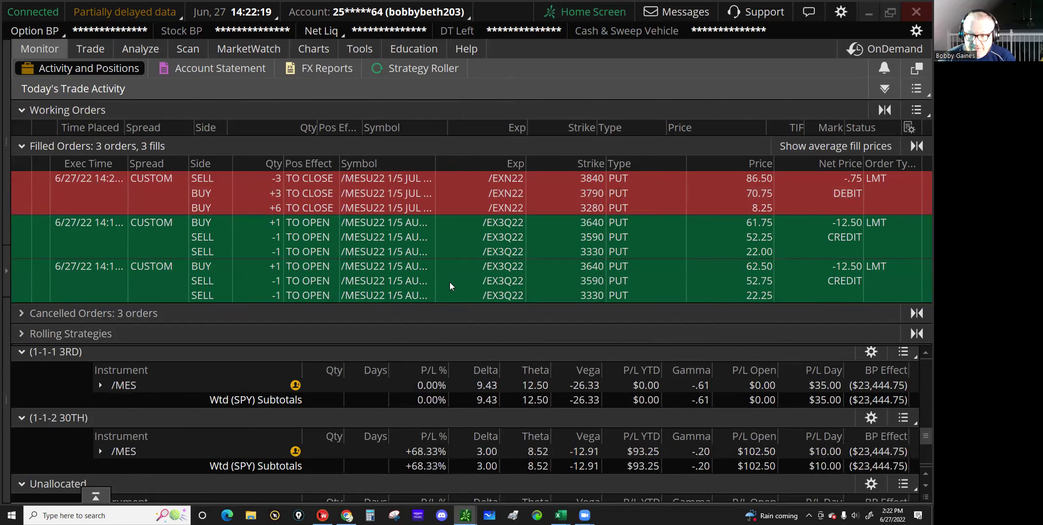
click(350, 364)
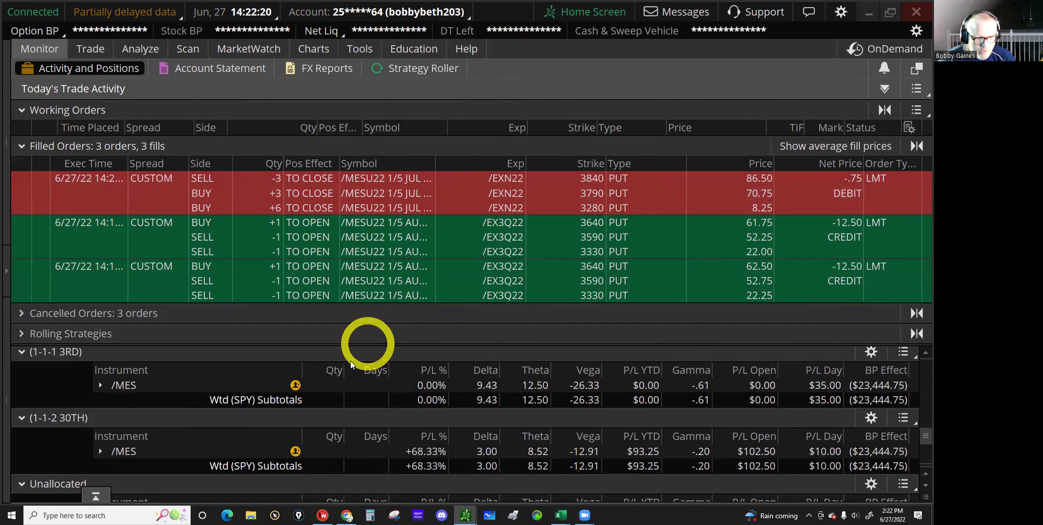
Examine the position groups from 1-1-2 27TH down to the unallocated JUL 22 /EXN22 put legs.
scroll(340, 425, down, 2)
click(340, 425)
scroll(340, 425, up, 1)
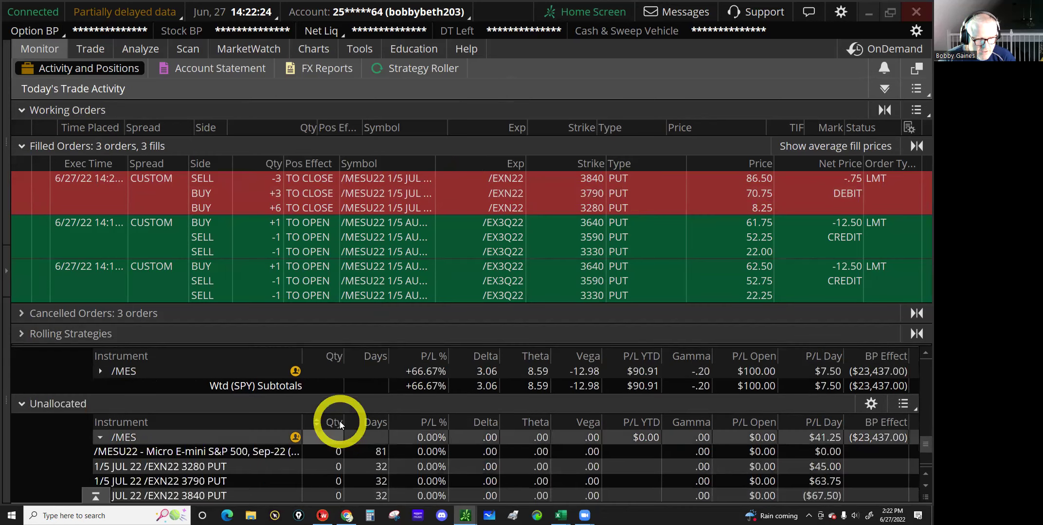
scroll(339, 421, up, 3)
scroll(339, 421, up, 3)
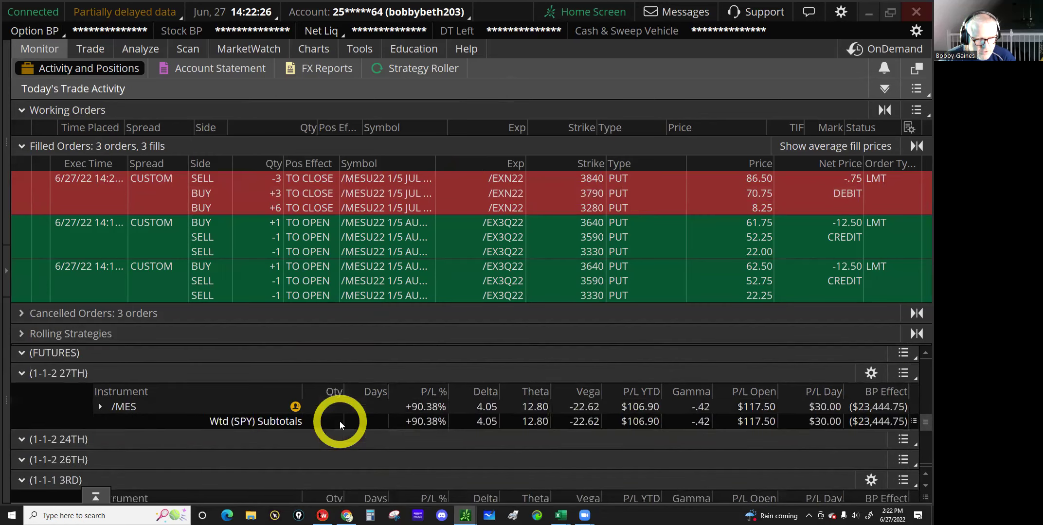
scroll(276, 404, down, 2)
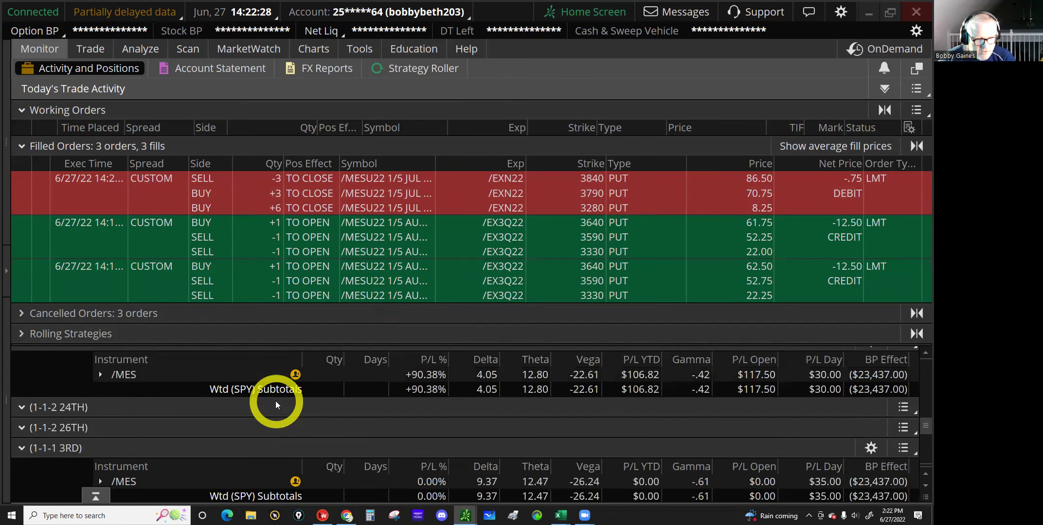
scroll(276, 404, down, 3)
scroll(276, 404, down, 4)
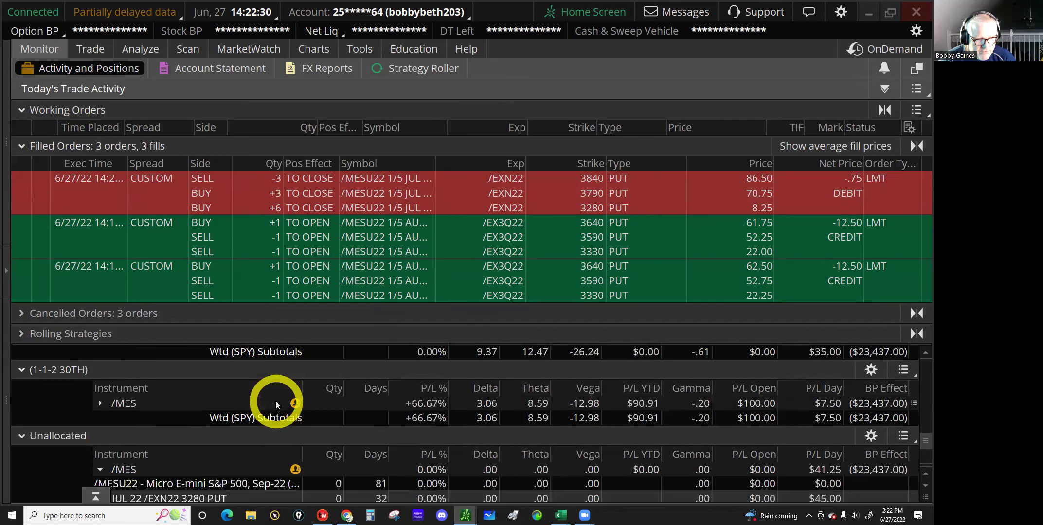
scroll(275, 404, down, 3)
scroll(275, 404, down, 1)
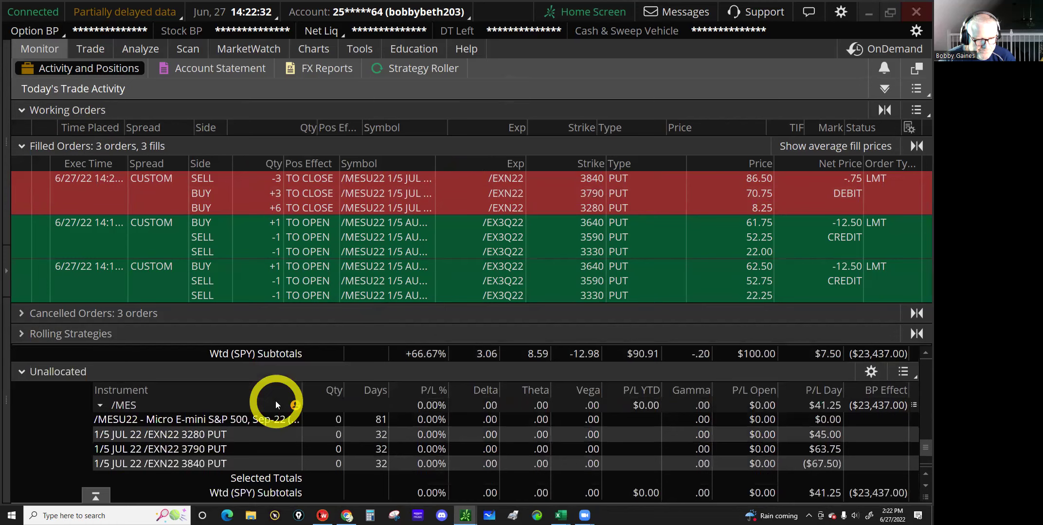
click(221, 433)
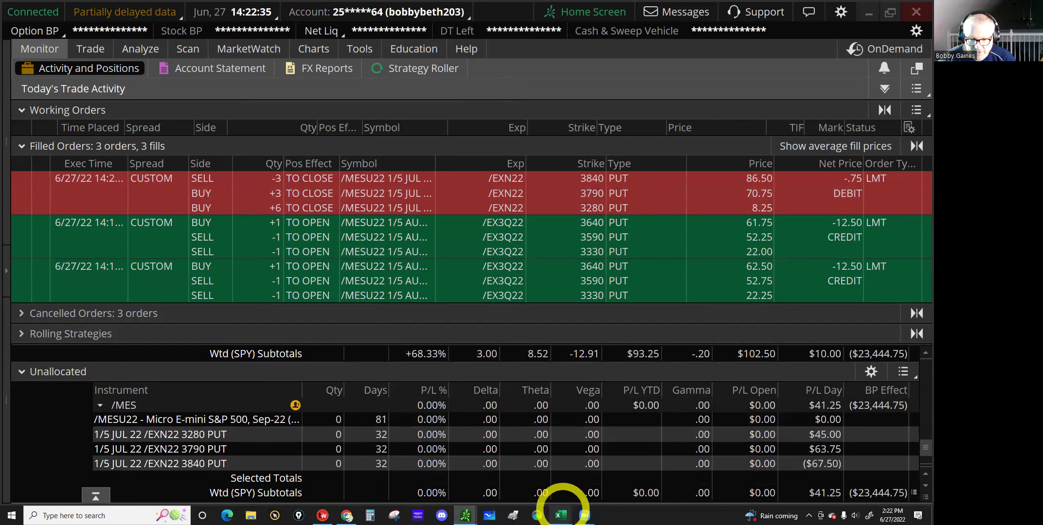
Switch to the IRA 05.26.2022 workbook in Excel and examine the 1-1-2 25TH and 26TH strikes on the Micros sheet.
click(577, 428)
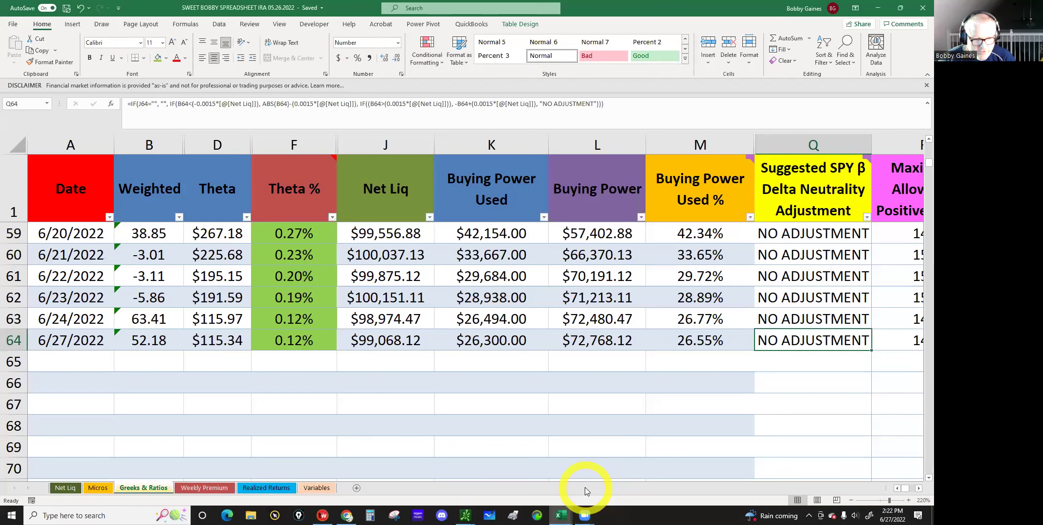
click(94, 489)
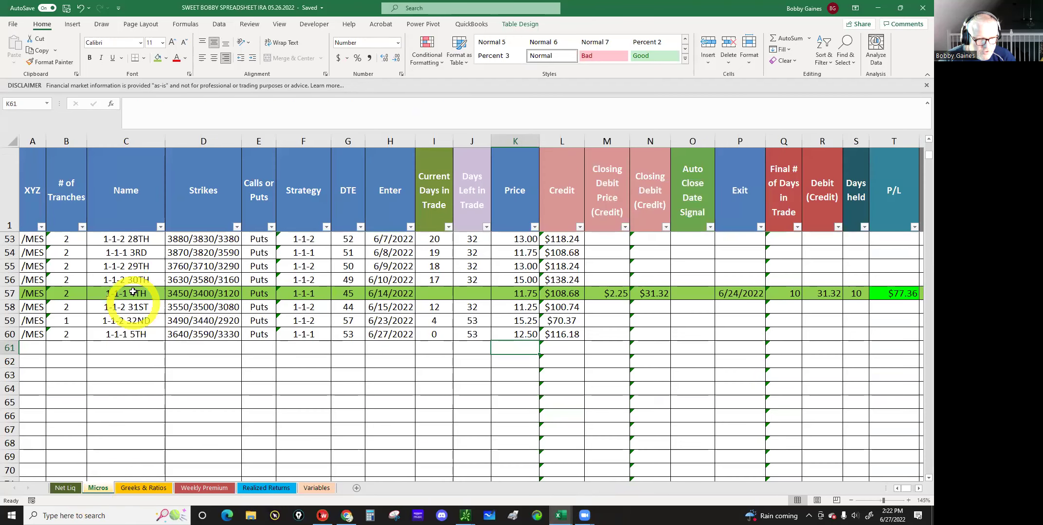
scroll(134, 286, up, 2)
click(125, 279)
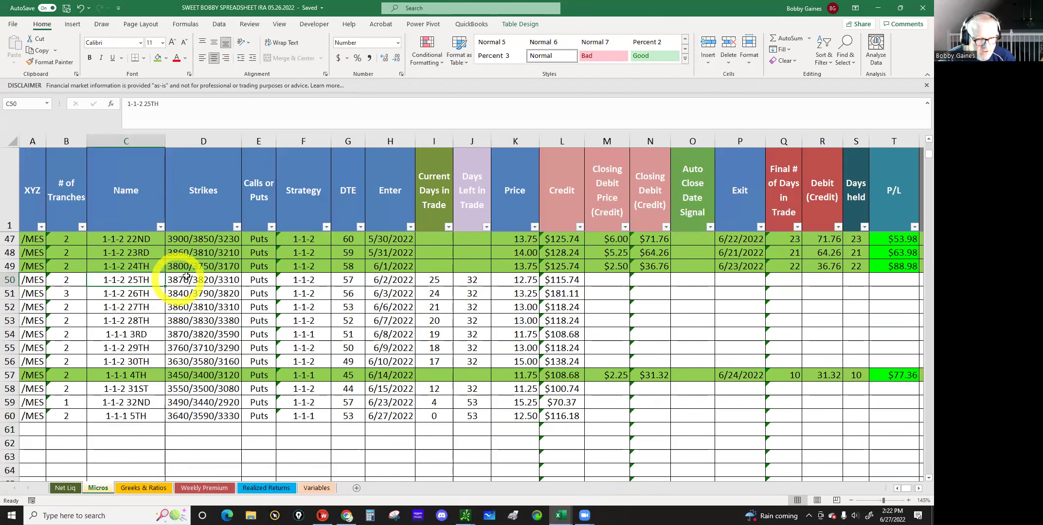
click(206, 279)
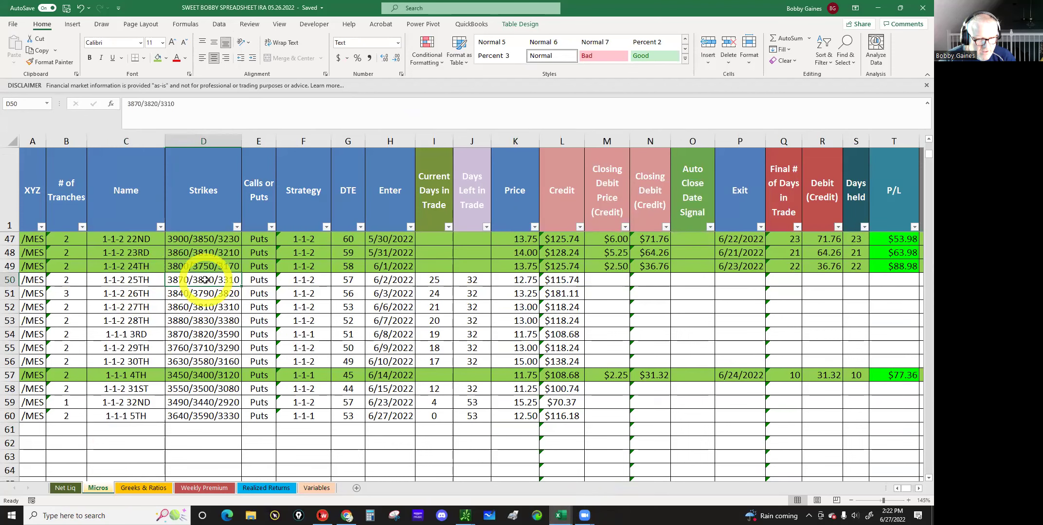
click(229, 294)
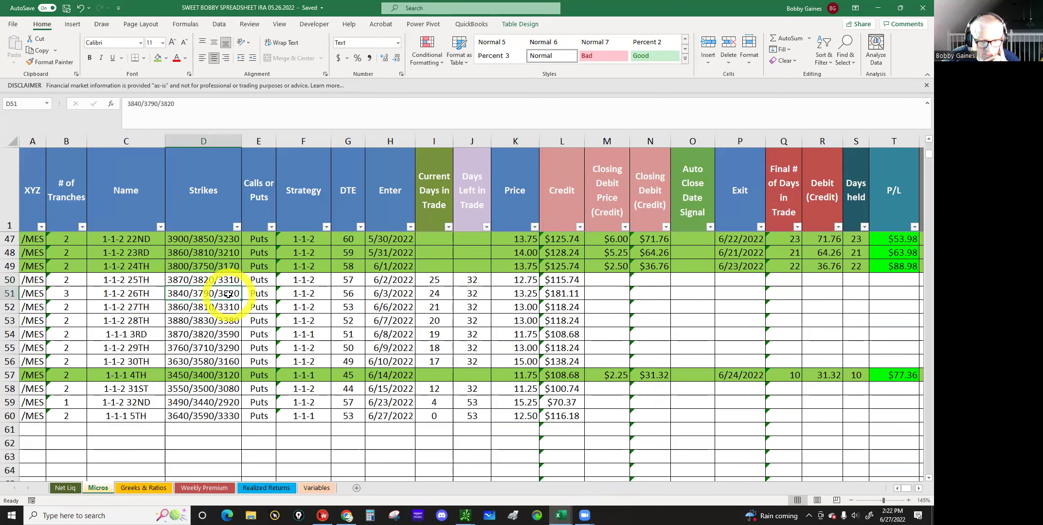
Switch back to thinkorswim and check the strikes of the filled JUL 22 /EXN22 closing order.
click(465, 516)
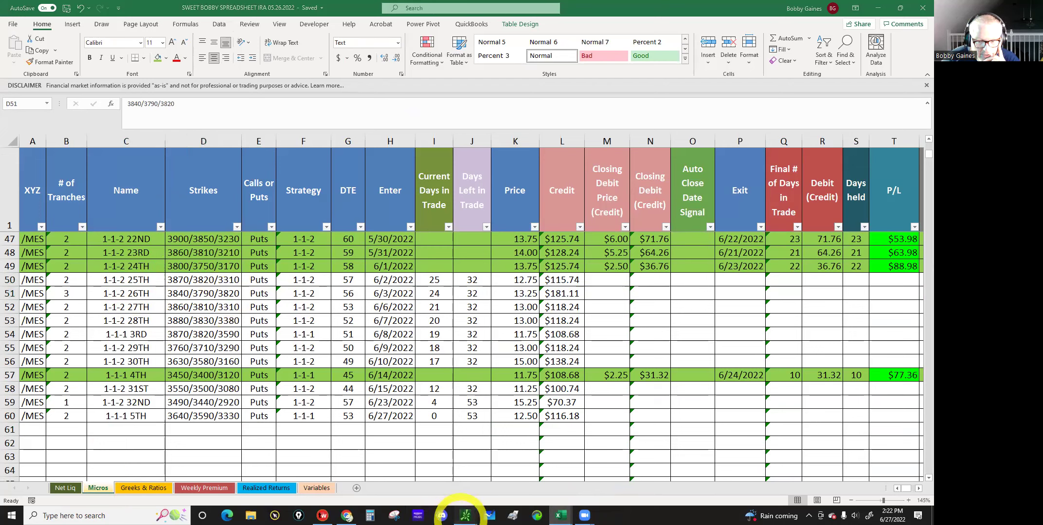
click(416, 477)
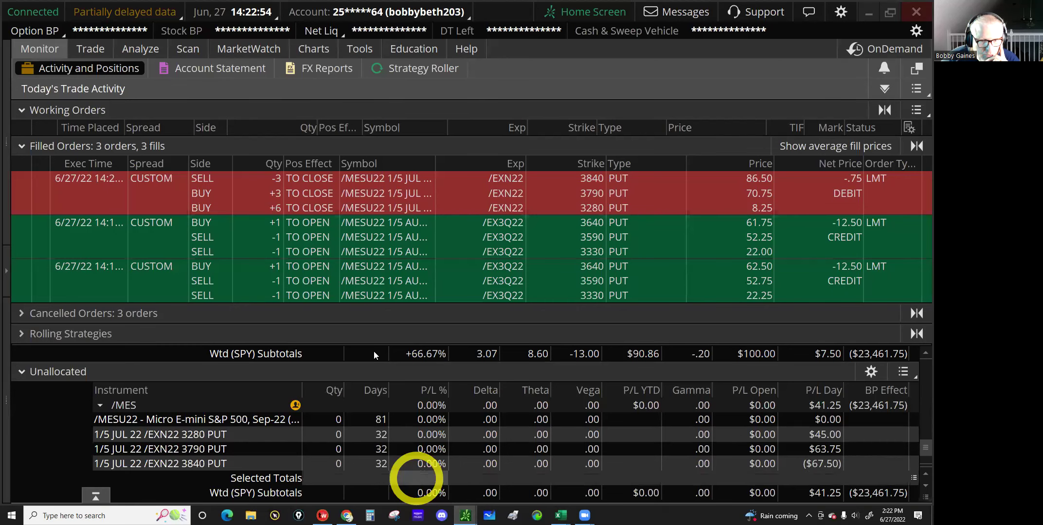
click(345, 222)
click(345, 208)
click(530, 181)
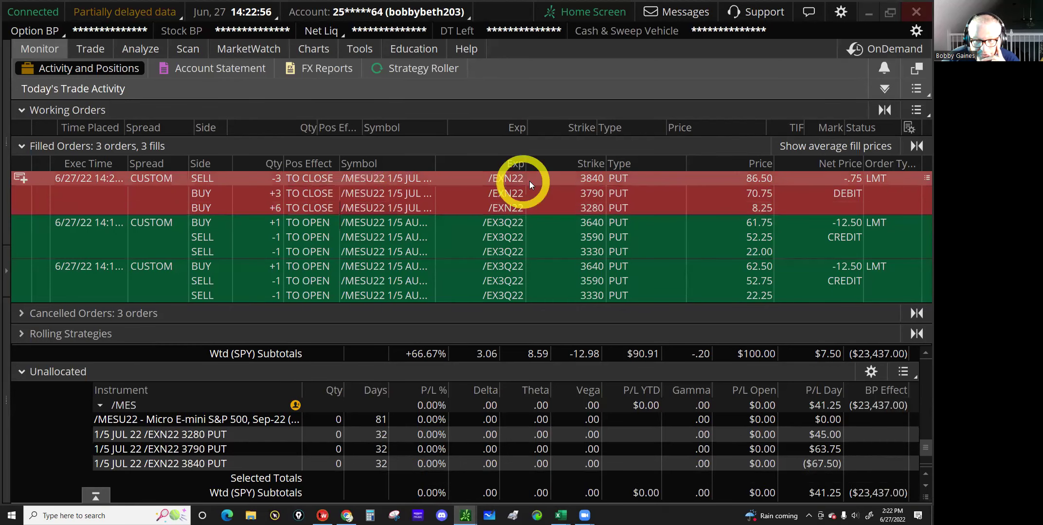
click(553, 194)
click(632, 443)
Check the Micros log in the 05.23.2022 Excel workbook and return to the IRA 05.26.2022 workbook.
click(559, 515)
click(502, 492)
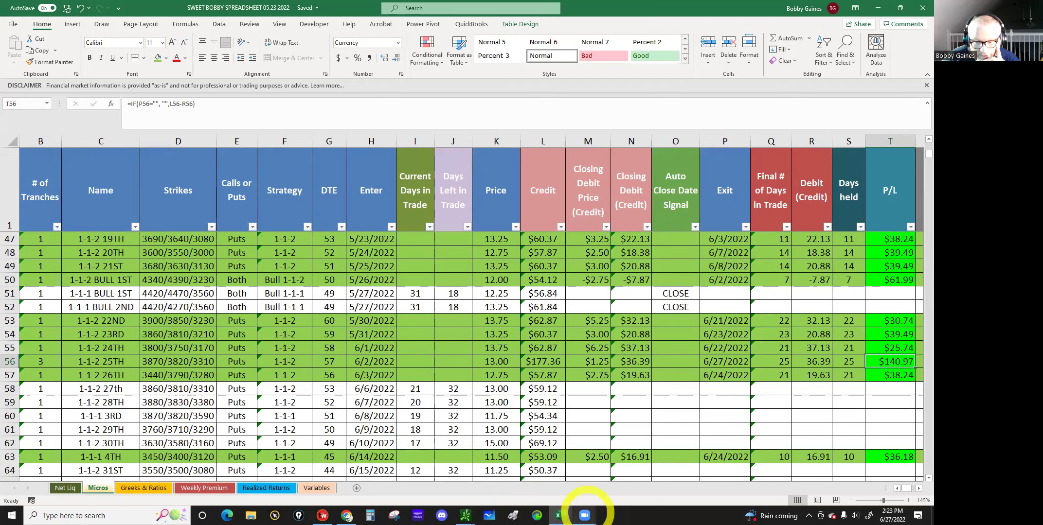
mouse_move(560, 515)
click(601, 437)
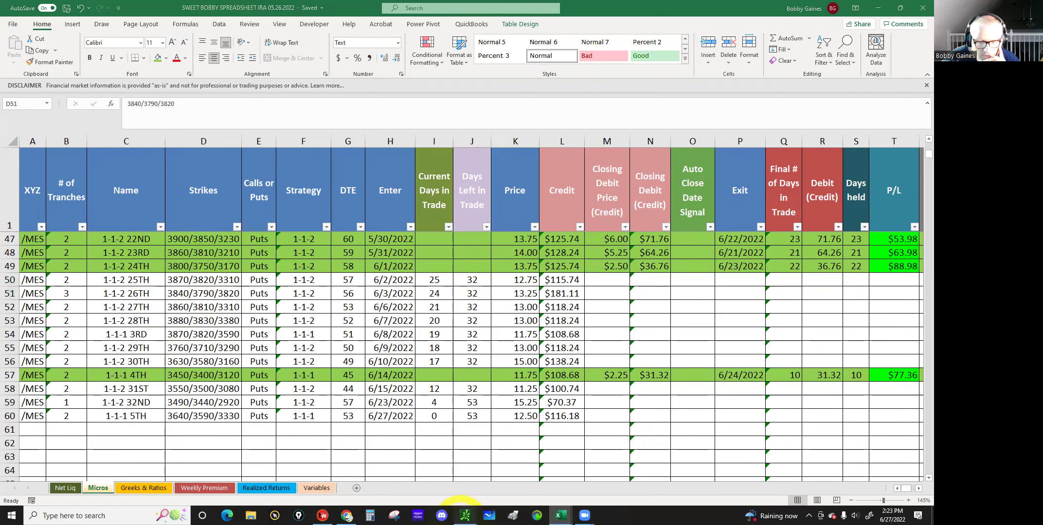
Switch to thinkorswim and compare the 1-1-2 26TH position group with the filled closing order.
mouse_move(464, 515)
click(425, 485)
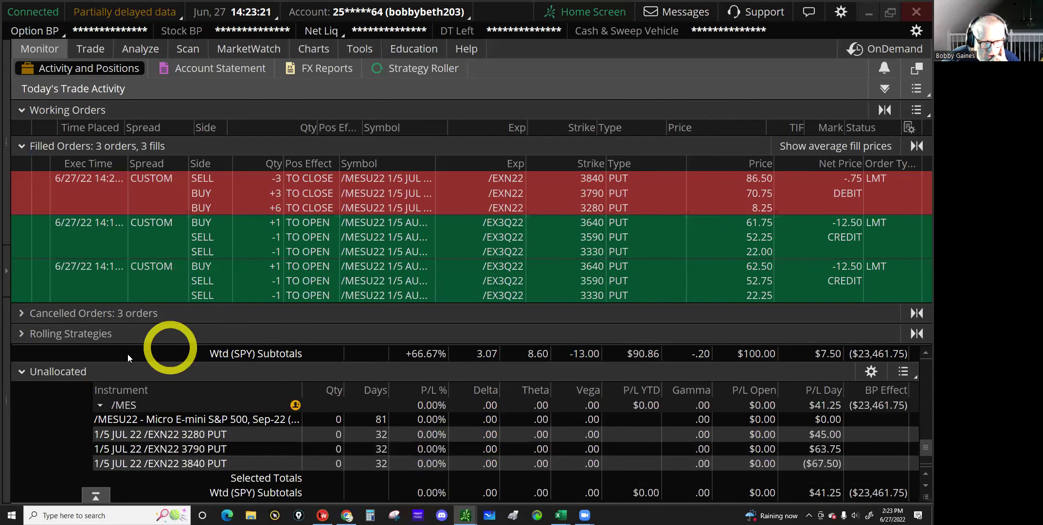
scroll(96, 357, up, 5)
scroll(96, 358, up, 2)
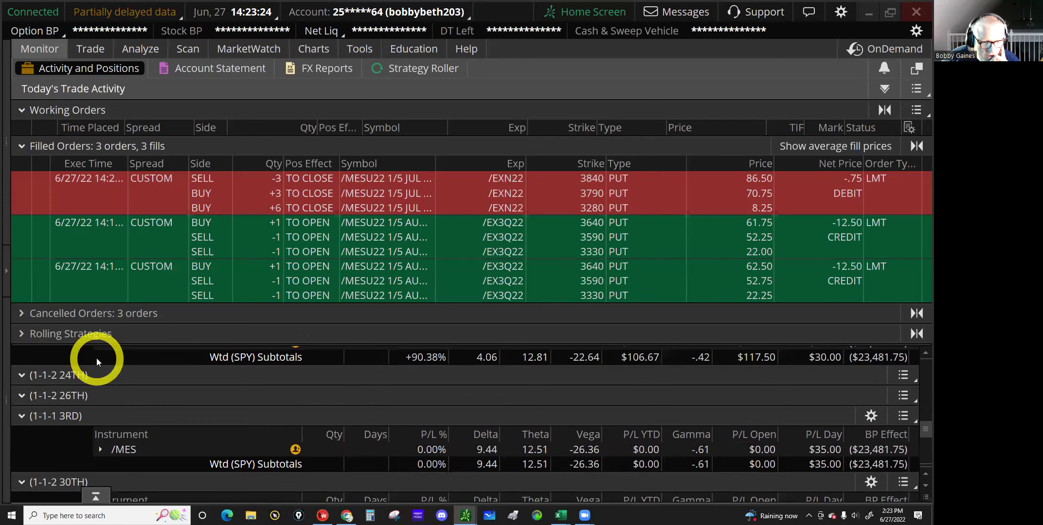
click(48, 399)
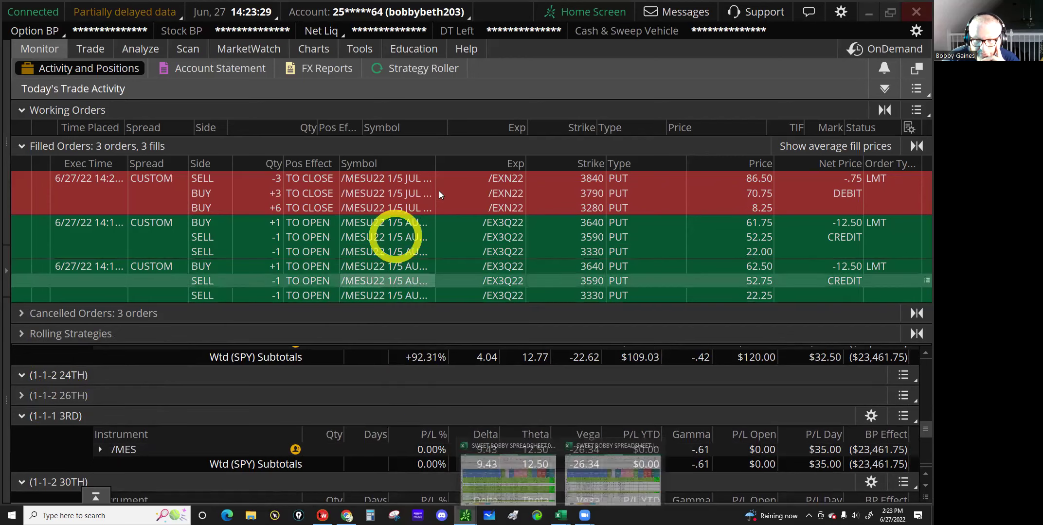
In the IRA 05.26.2022 Excel workbook, correct the 1-1-2 26TH trade's strikes to 3840/3790/3280.
click(560, 515)
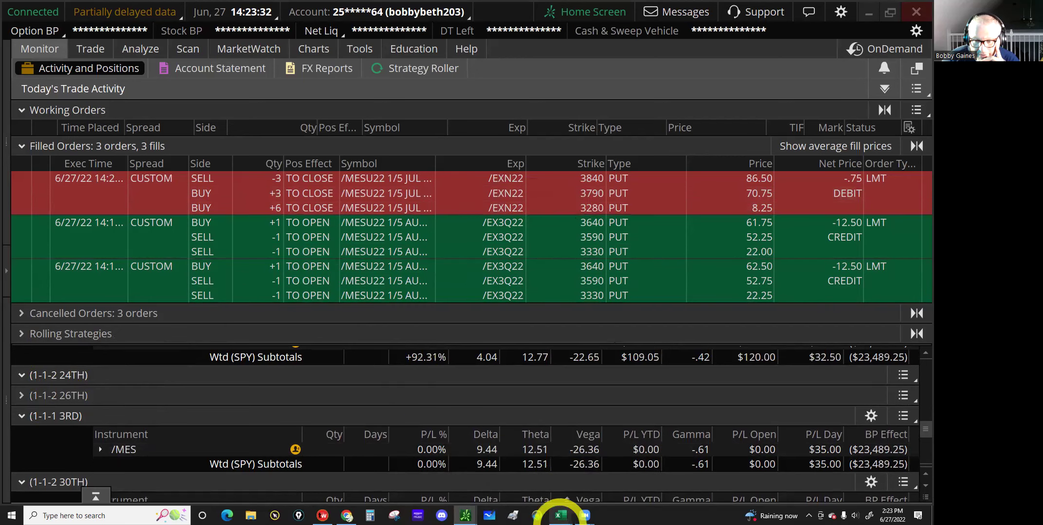
click(595, 482)
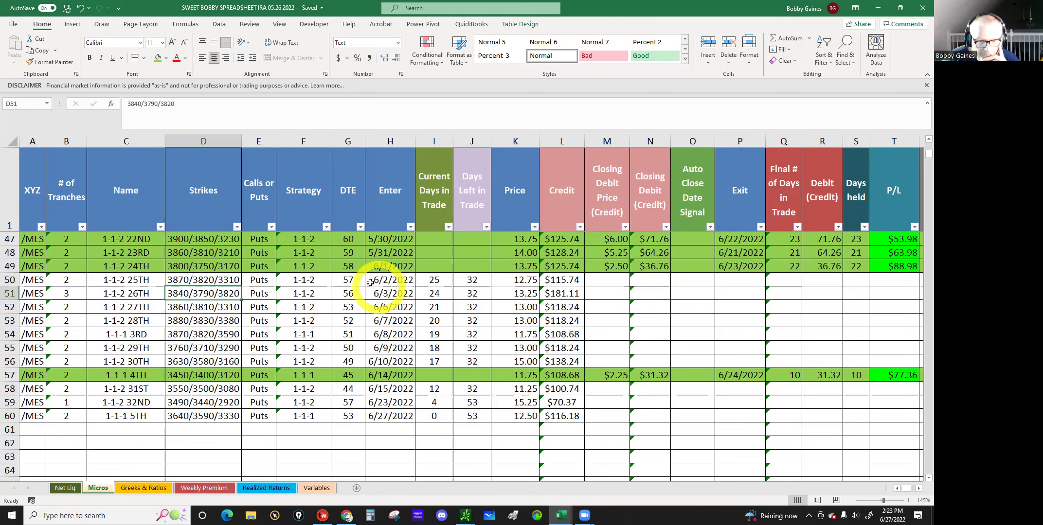
double_click(228, 294)
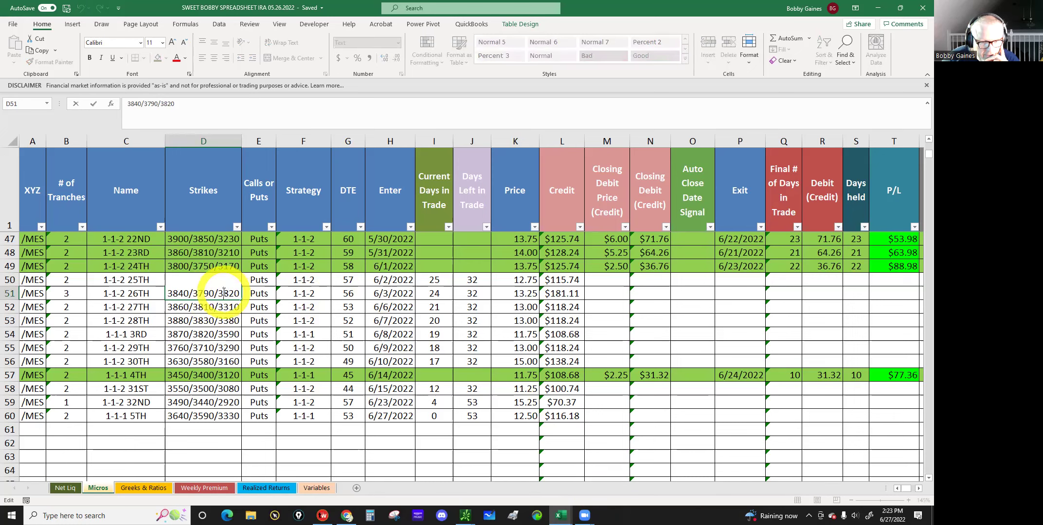
key(BackSpace)
text(2)
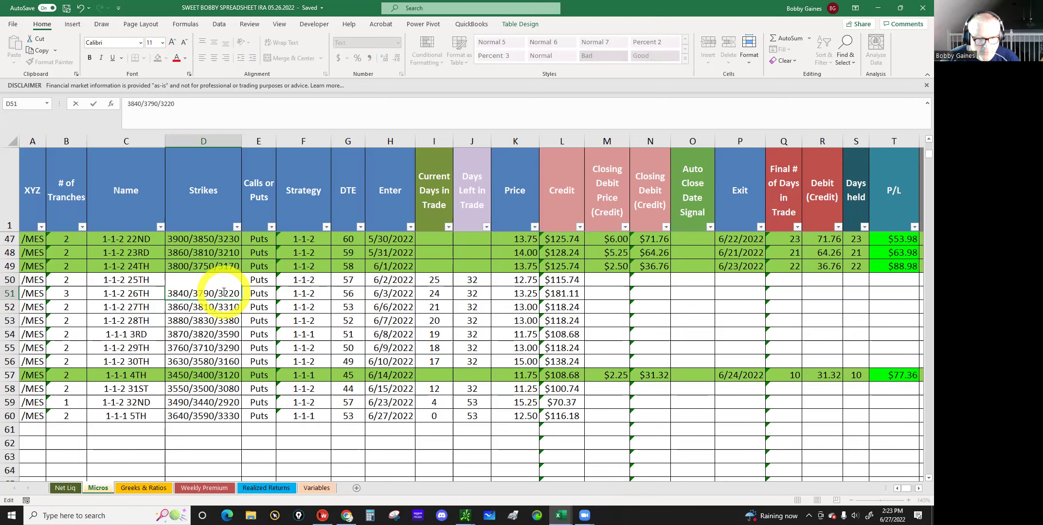
key(Delete)
text(8)
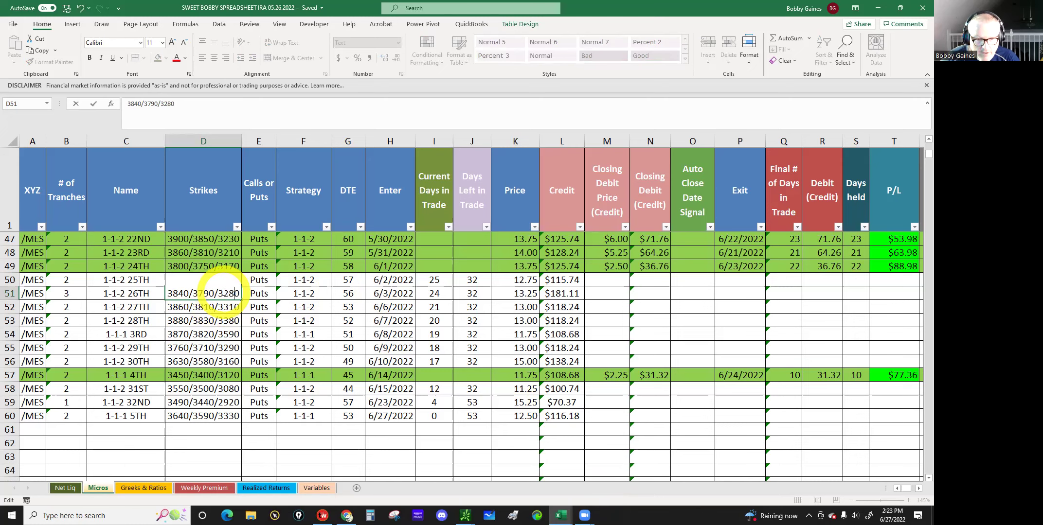
Enter a closing debit price of .75 for the 1-1-2 26TH trade and check its closing debit and credit formulas.
click(606, 291)
text(.75)
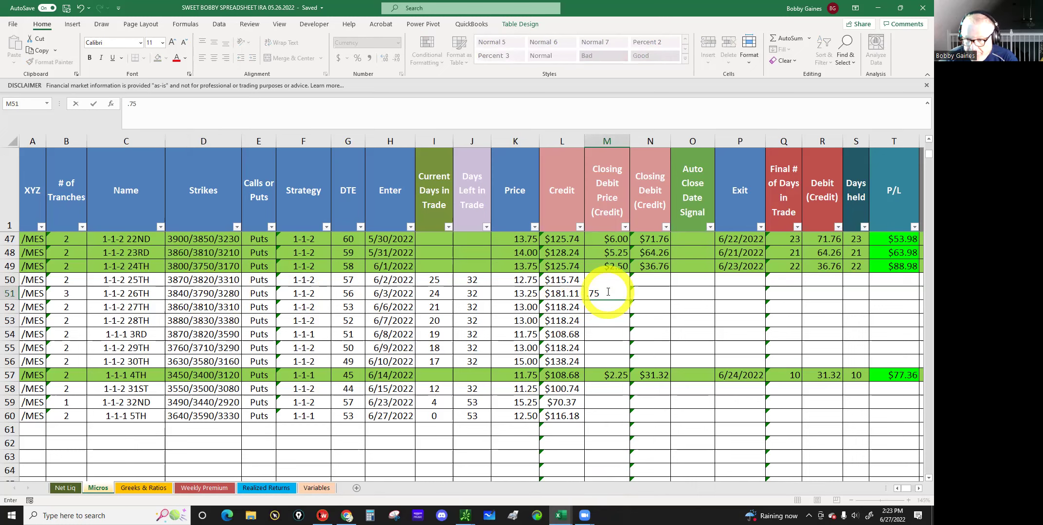
key(Return)
click(649, 292)
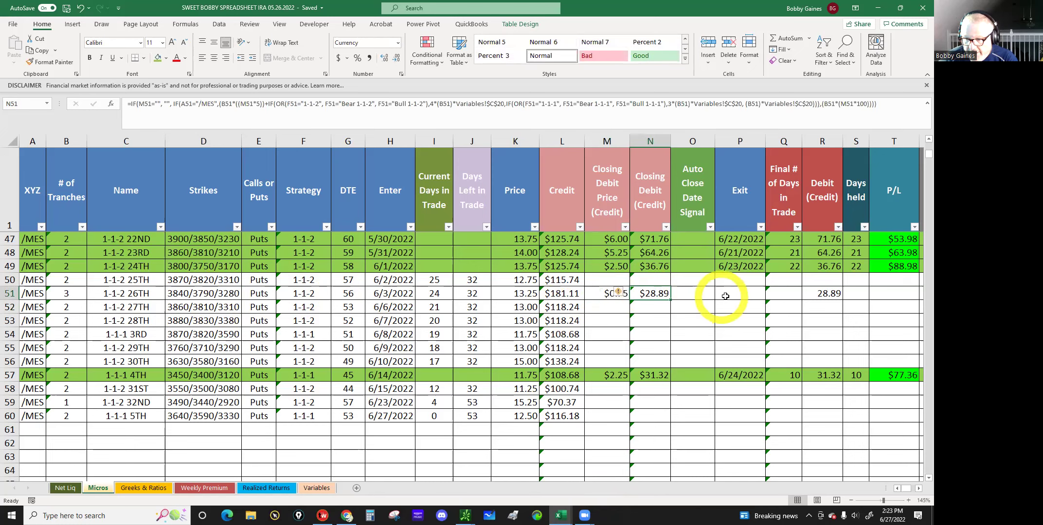
click(567, 291)
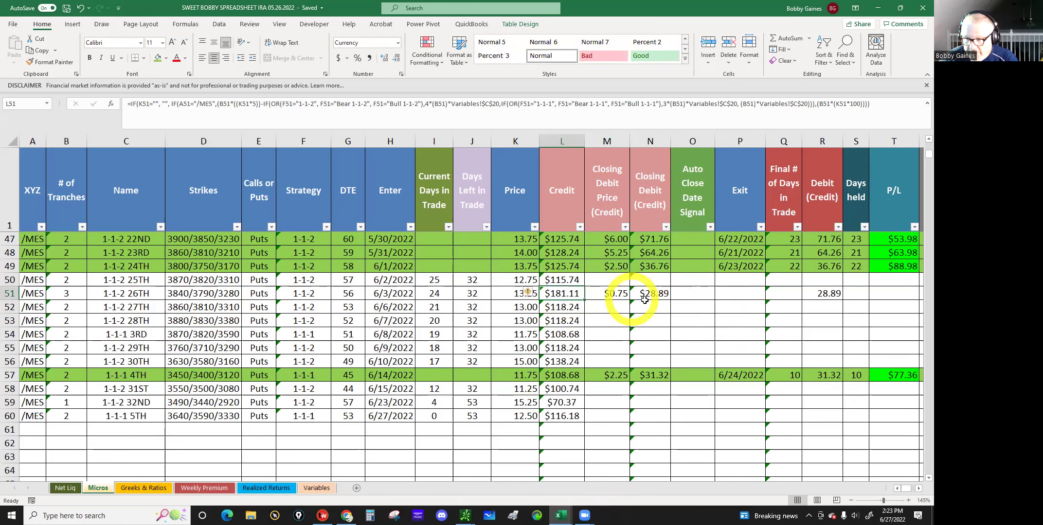
Enter 6/27/22 as the exit date of the 1-1-2 26TH trade.
click(725, 296)
text(6)
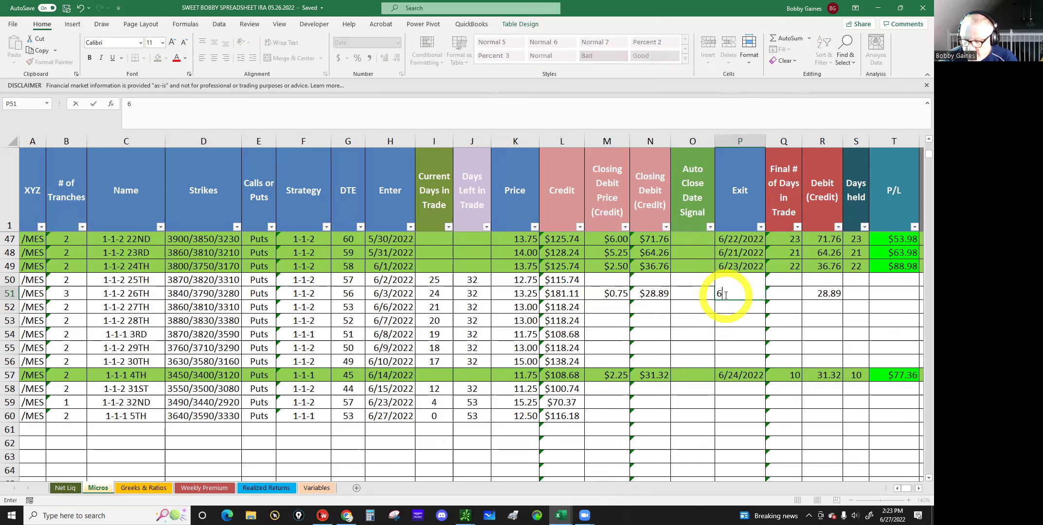
text(22)
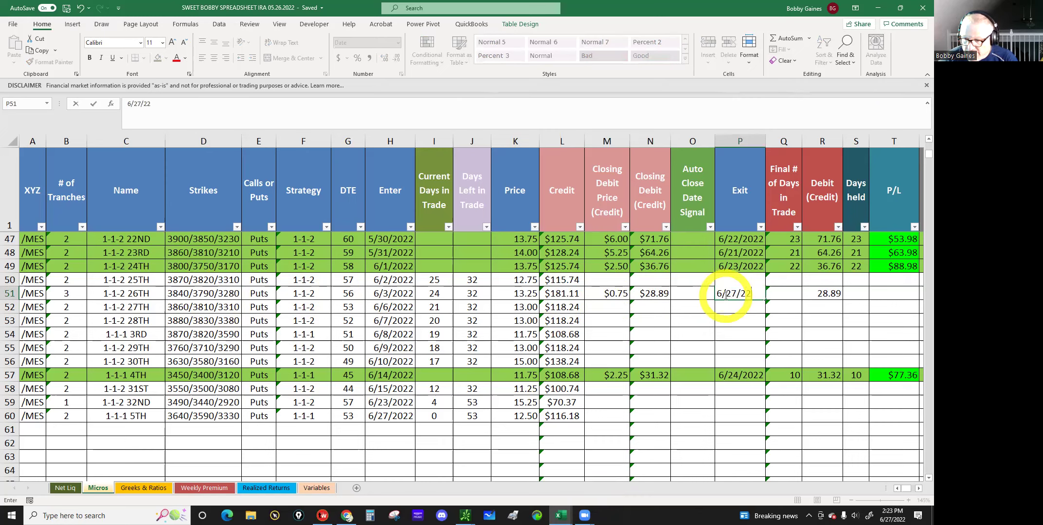
key(Return)
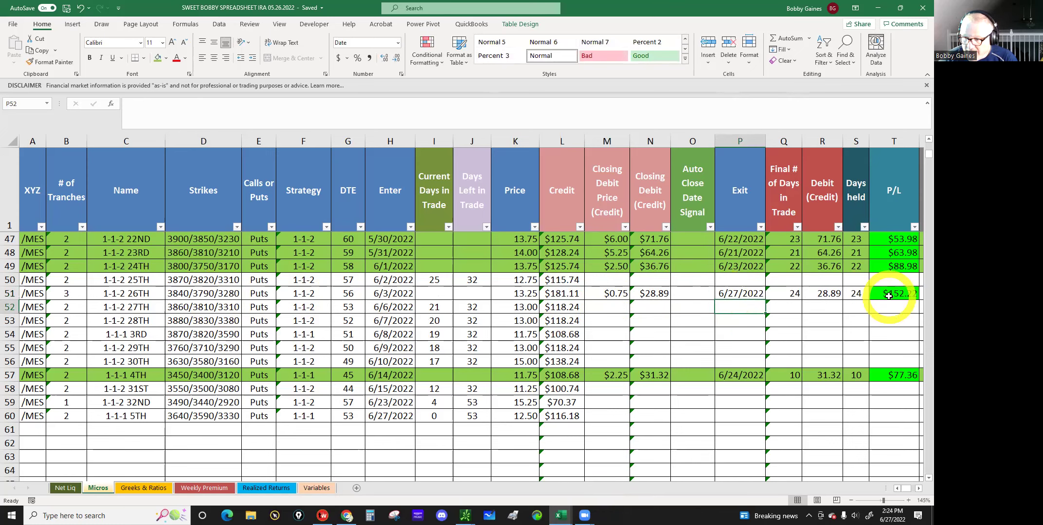
Fill the 1-1-2 26TH row green from the XYZ column through Projected Profit This Year to mark the trade closed.
click(919, 489)
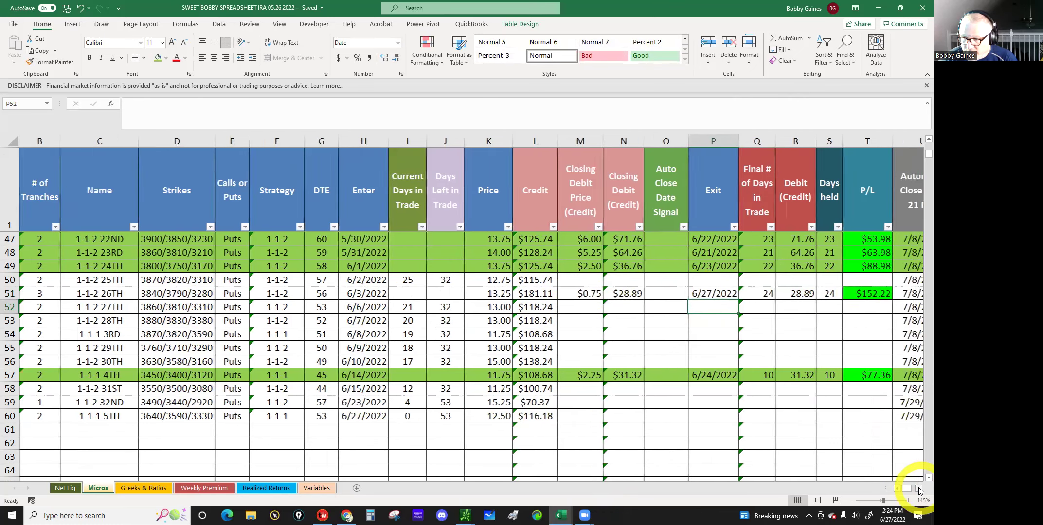
click(919, 489)
click(919, 489)
click(919, 489)
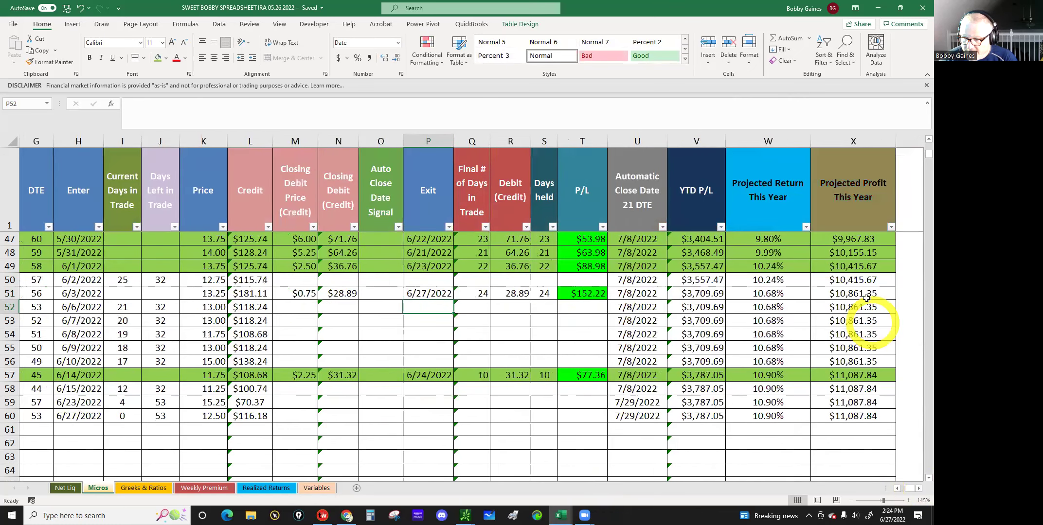
drag(853, 295, 10, 292)
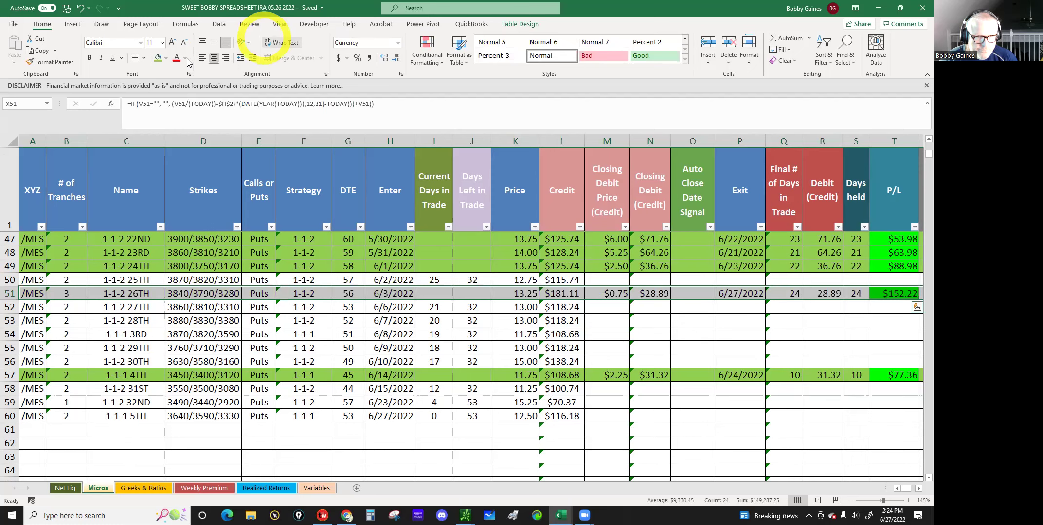
click(157, 58)
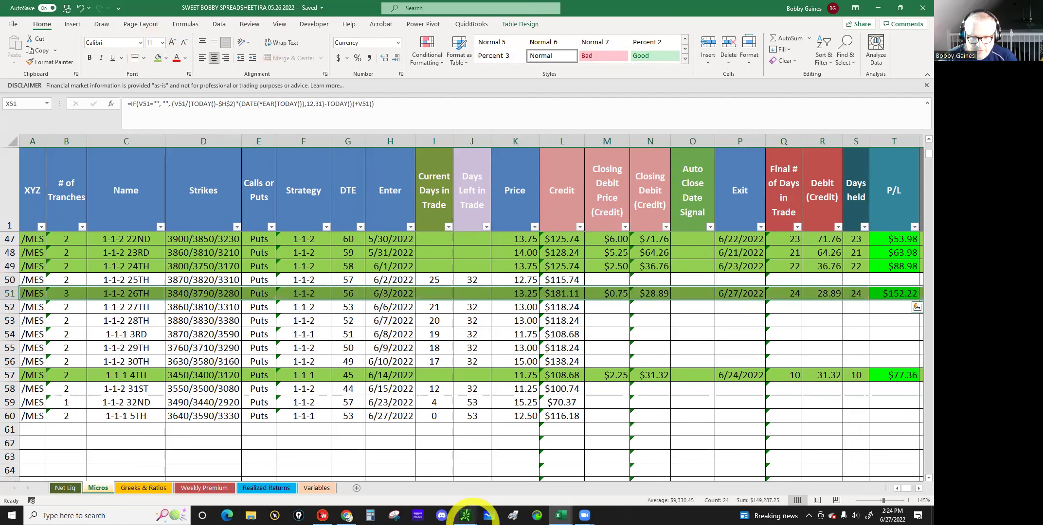
Open the recent workbook Profit Calendar IRA.
click(465, 515)
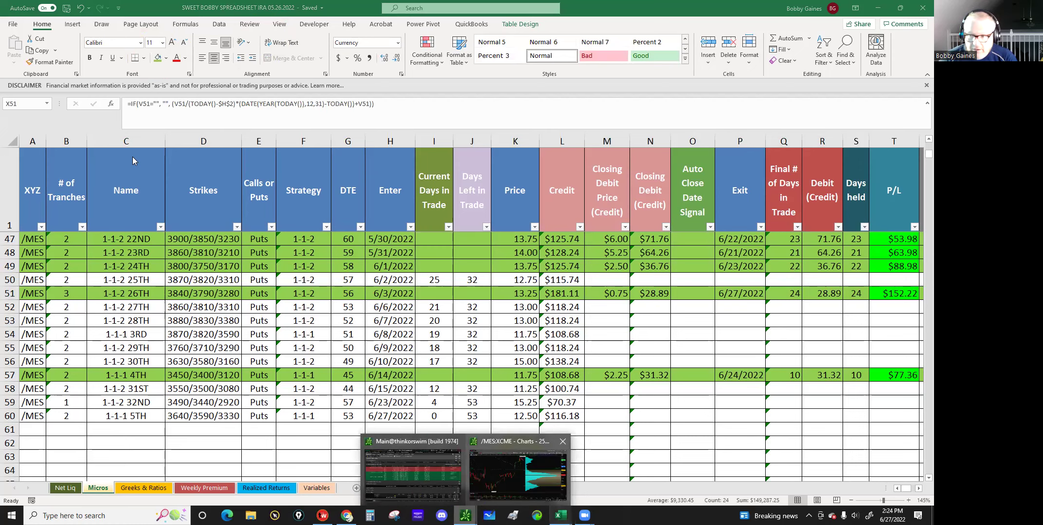
click(43, 62)
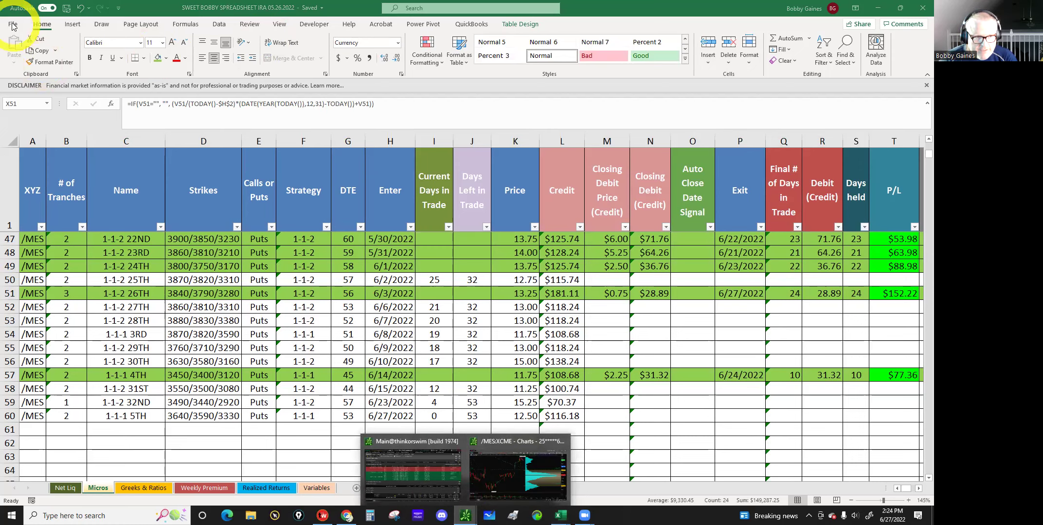
click(13, 25)
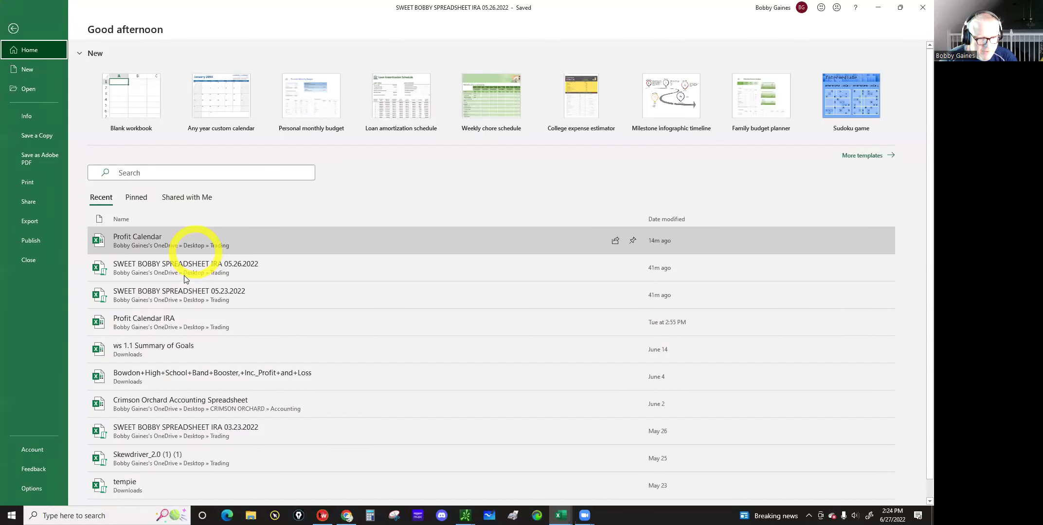
click(161, 325)
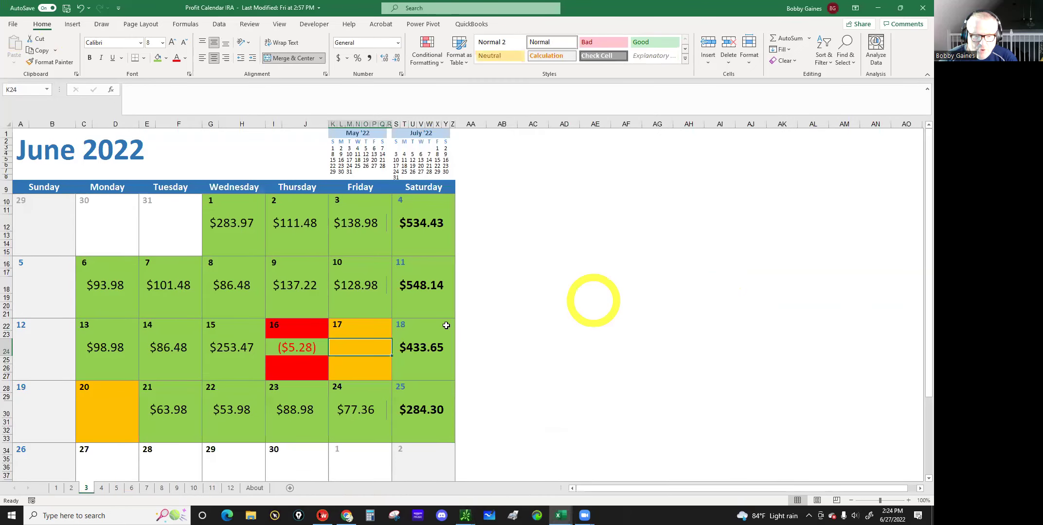
Enter a profit of 152.22 under Monday, June 27 in the June 2022 calendar.
scroll(275, 426, down, 2)
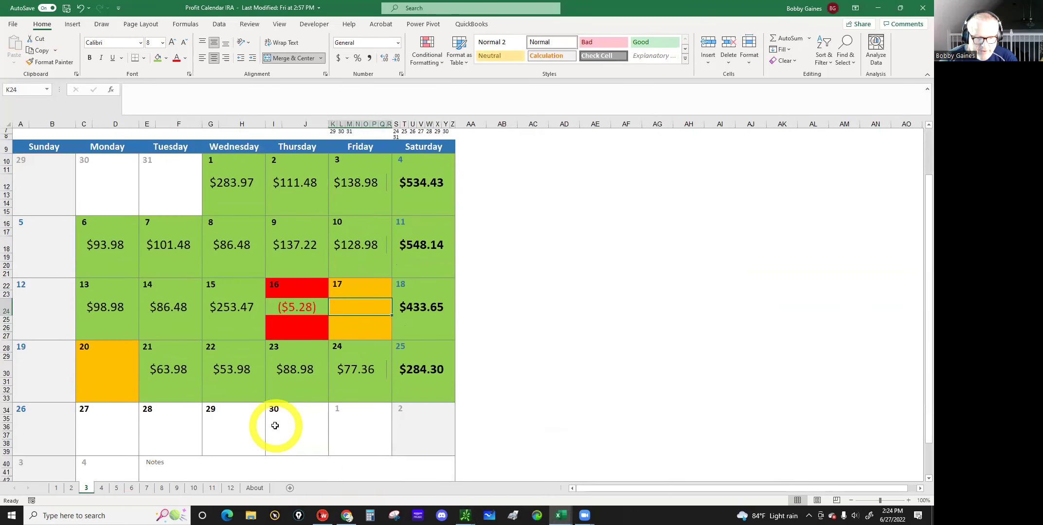
scroll(274, 425, down, 1)
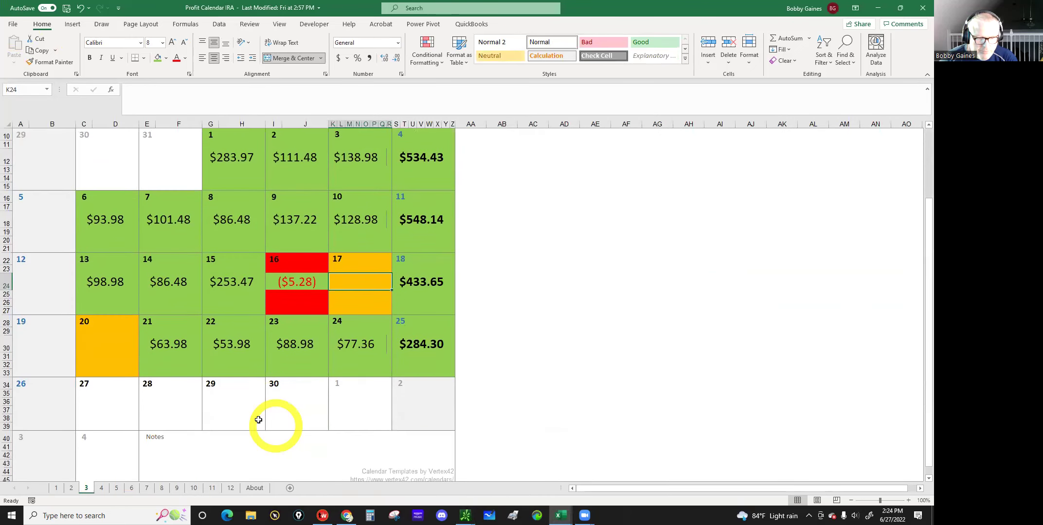
click(95, 402)
text(1)
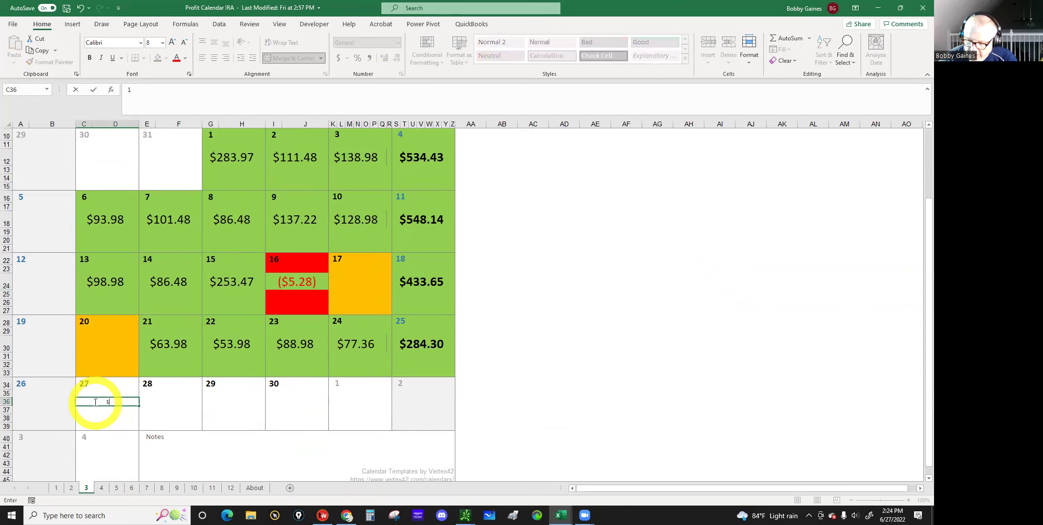
text(52.22)
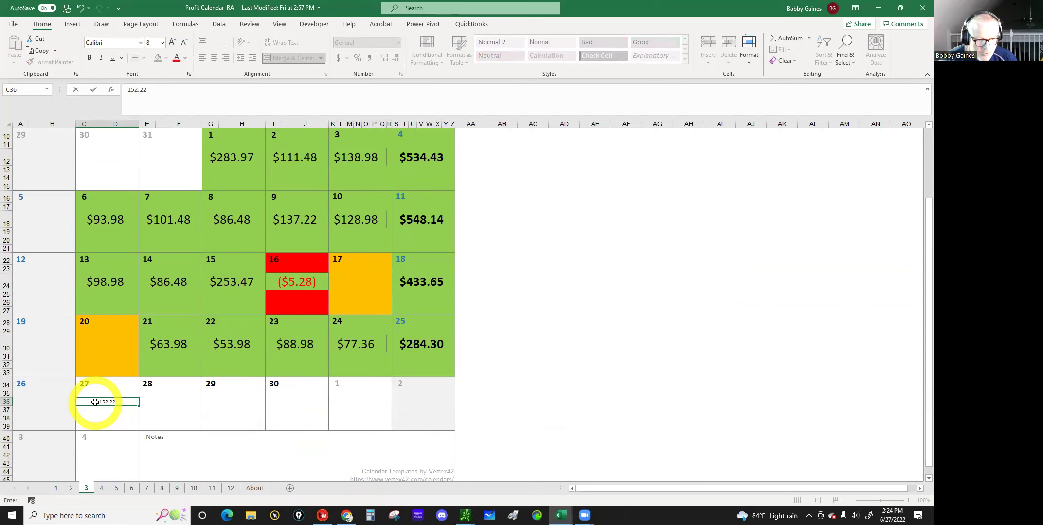
key(Return)
Copy the June 21 amount's format to June 27's profit, fill the whole June 27 block green, and save the workbook.
click(173, 336)
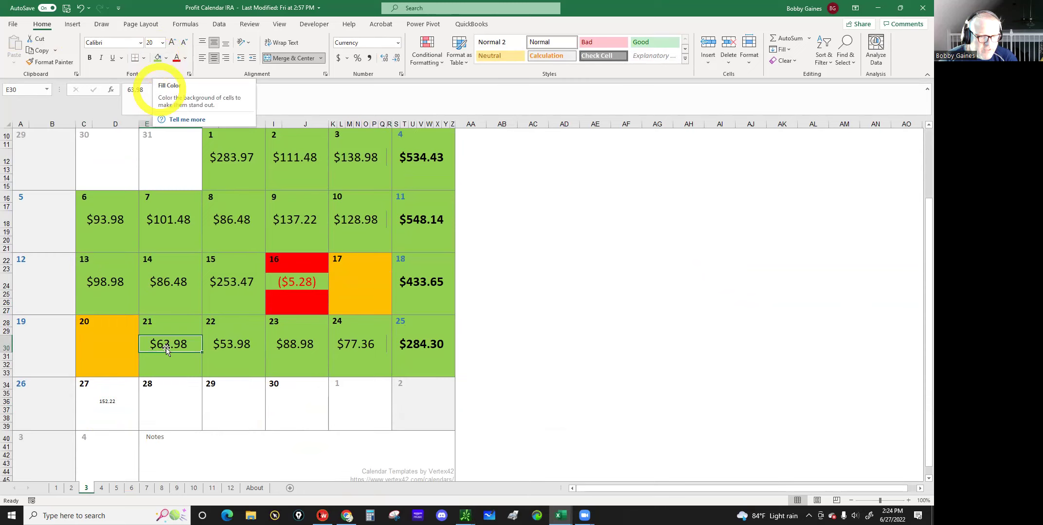
click(44, 61)
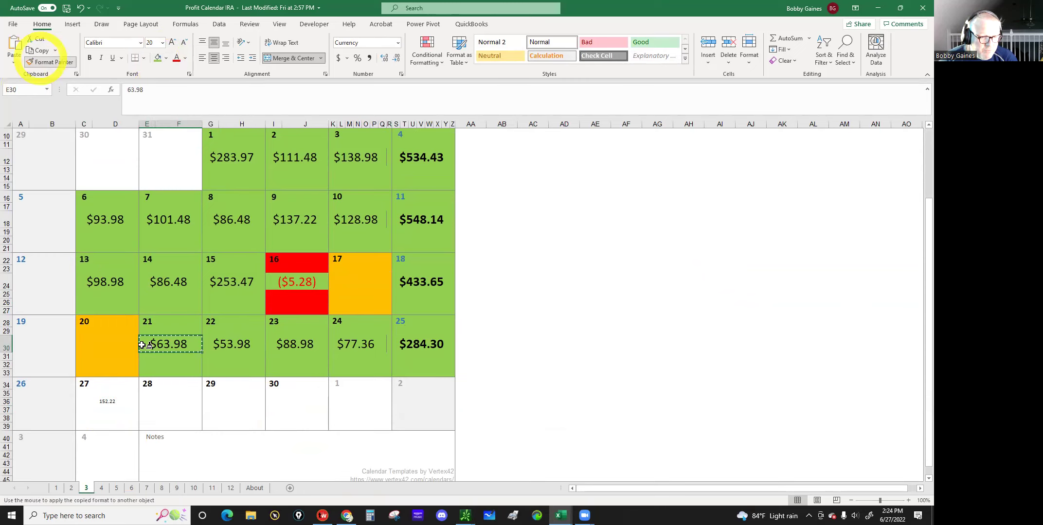
click(107, 401)
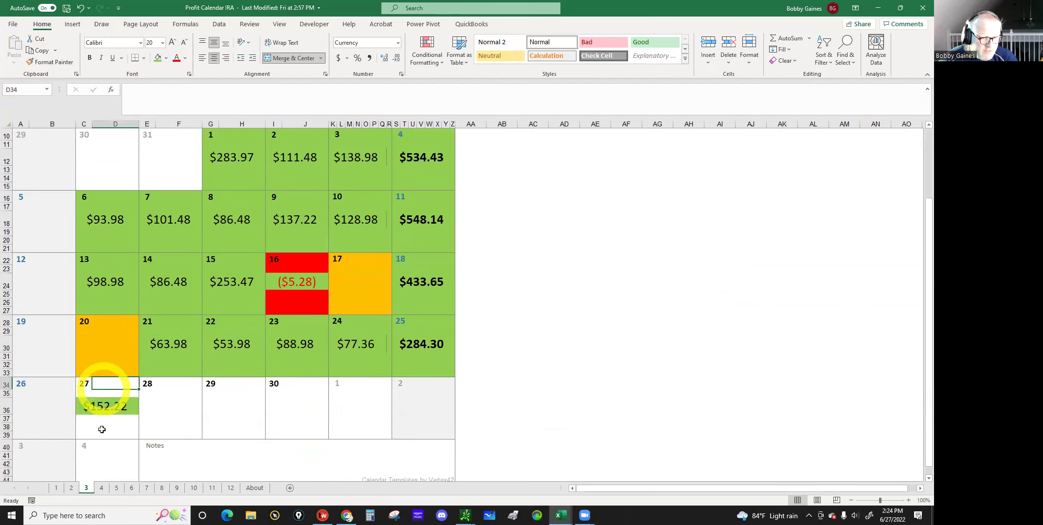
click(102, 430)
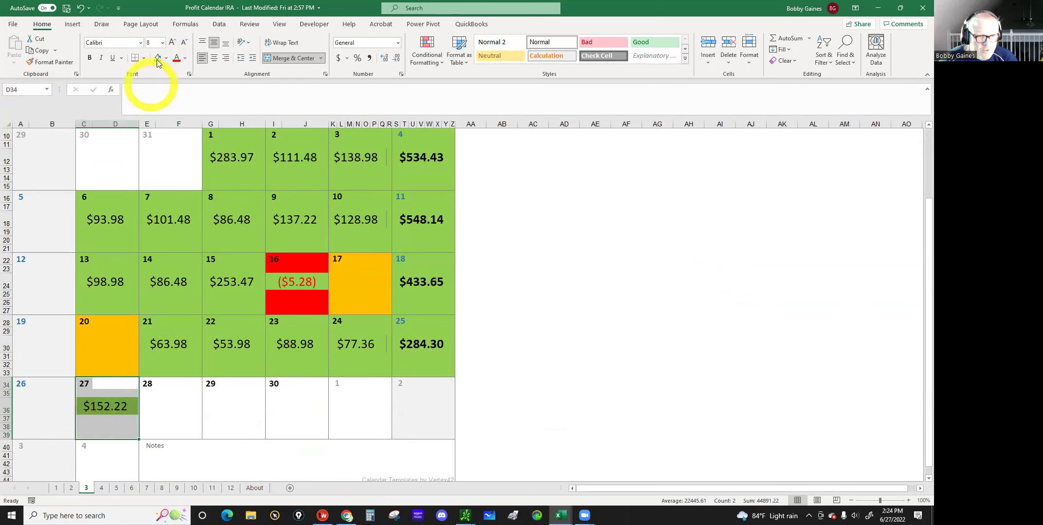
click(180, 405)
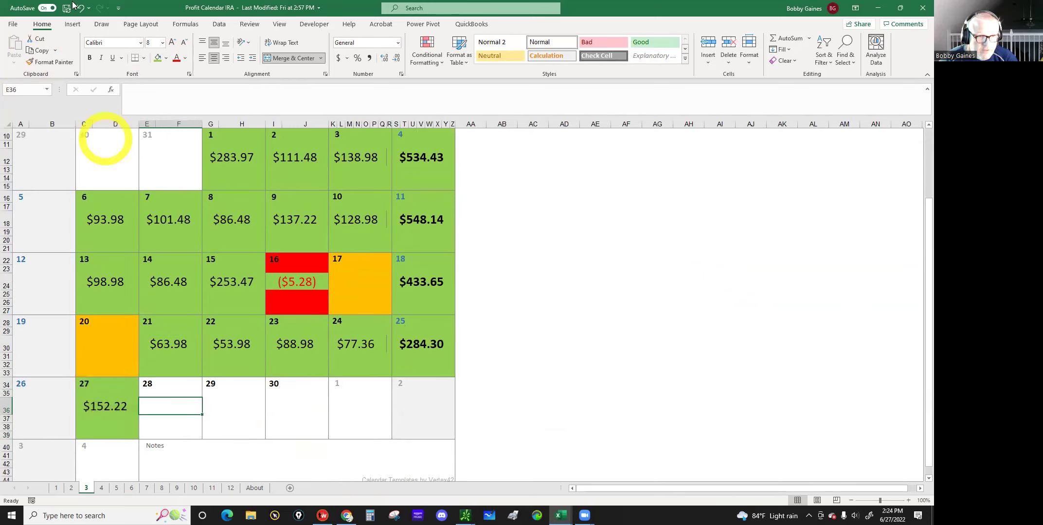
click(67, 9)
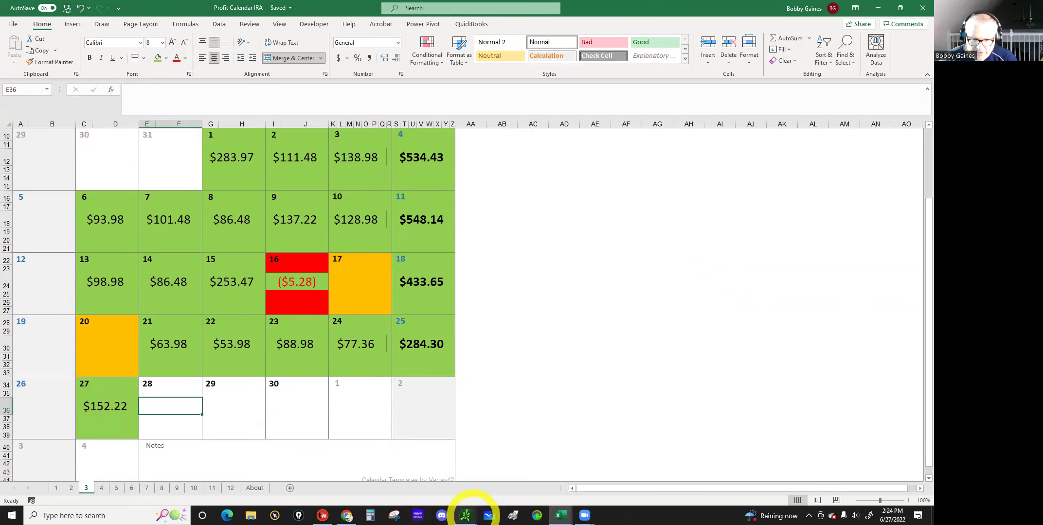
Compare the Saturday weekly totals for June 18 and June 25 and check their sum formulas.
click(421, 344)
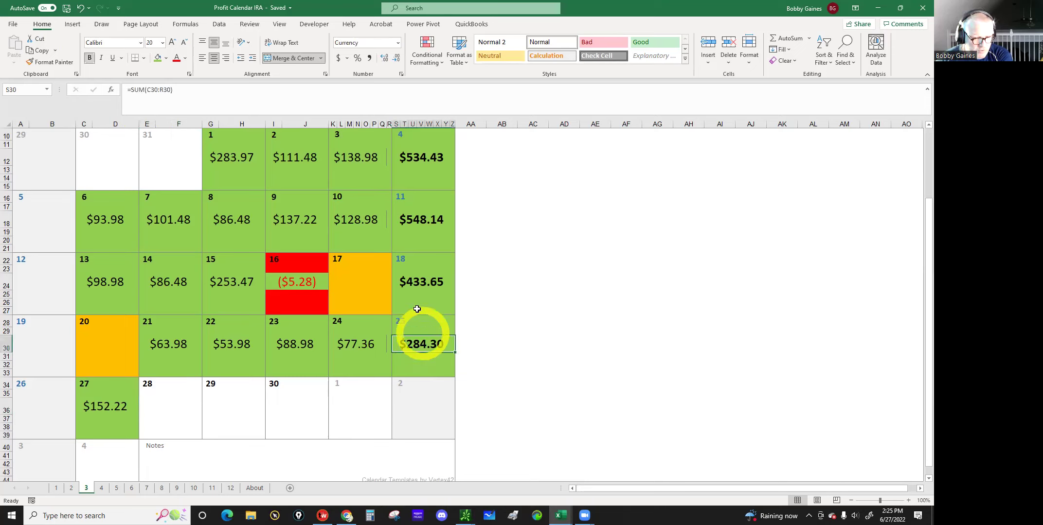
click(409, 285)
click(421, 344)
click(412, 284)
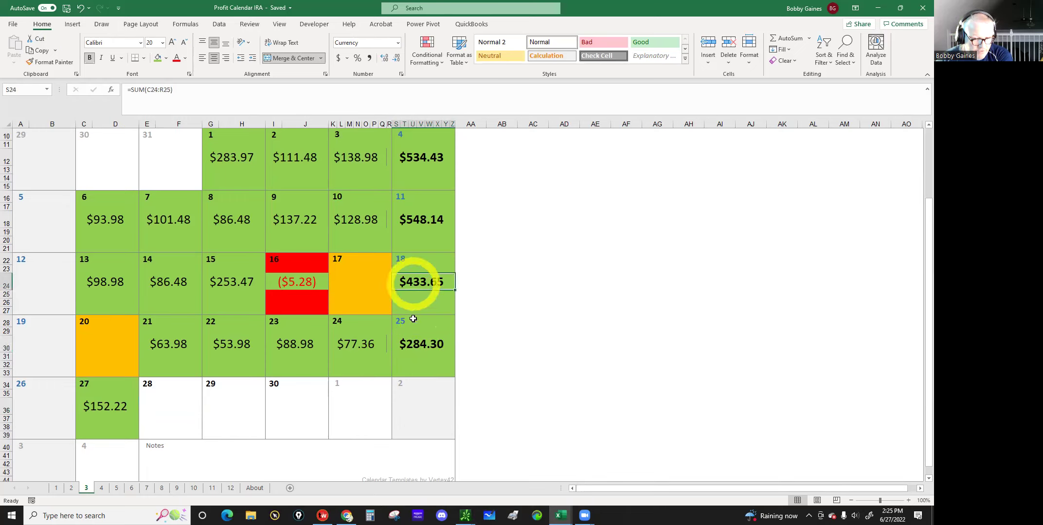
click(415, 346)
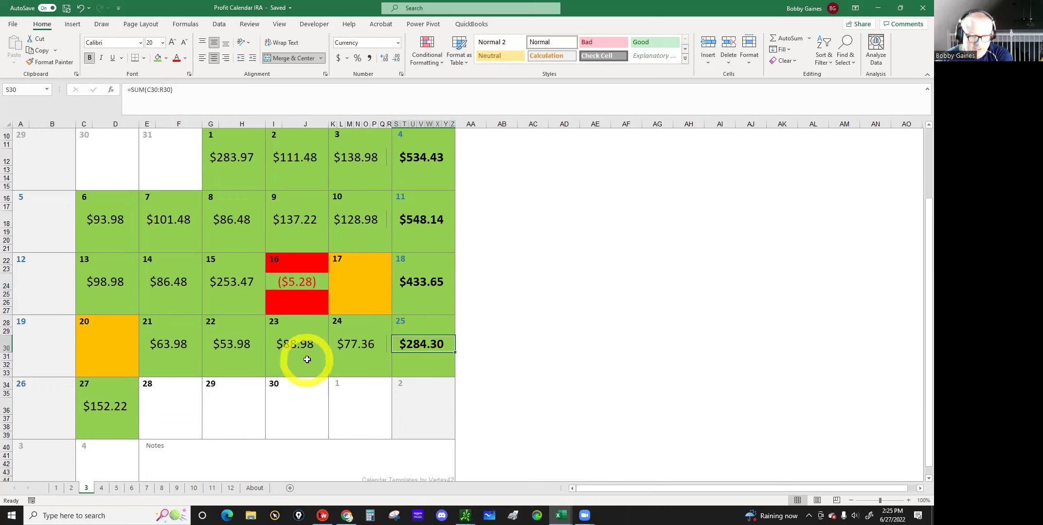